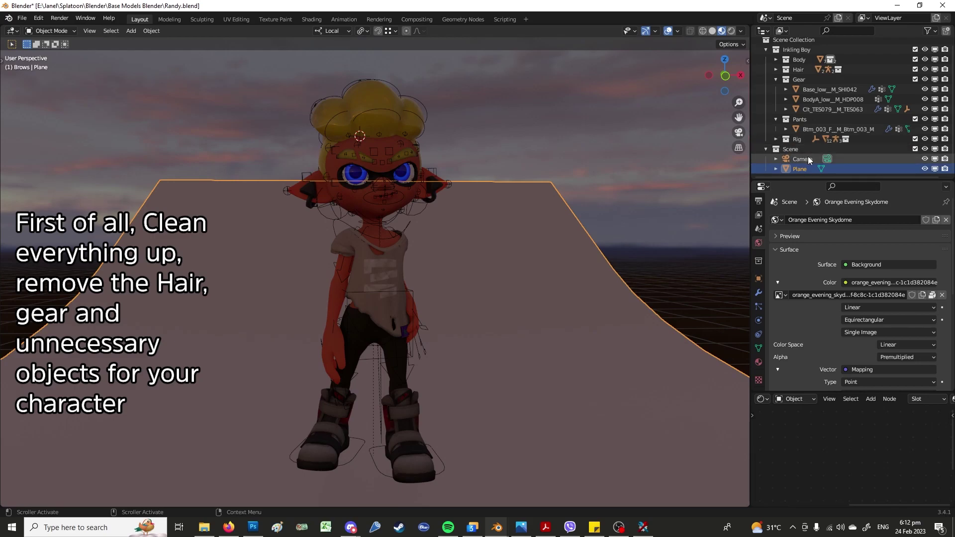
Delete the Camera and light the viewport with a blue-sky HDRI shown as the background
right_click(808, 156)
click(801, 181)
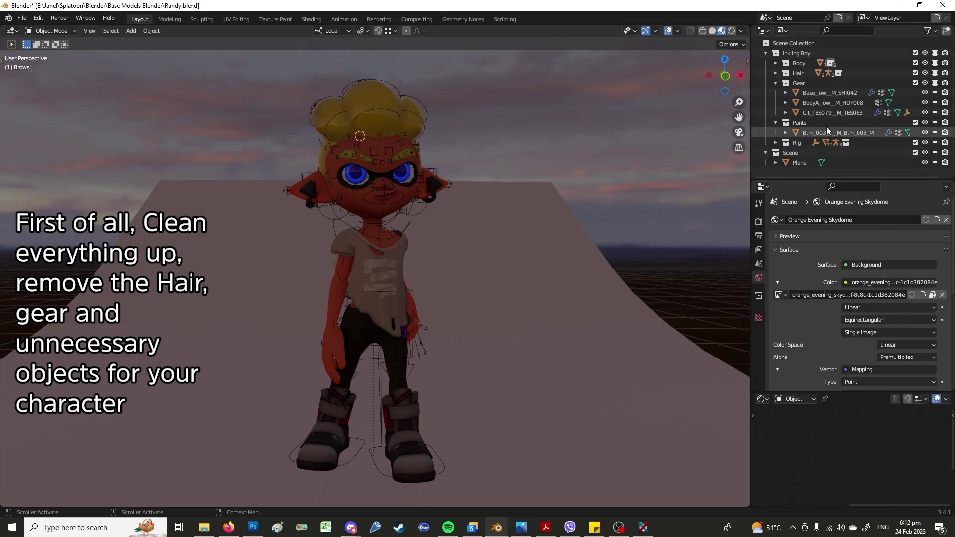
click(743, 30)
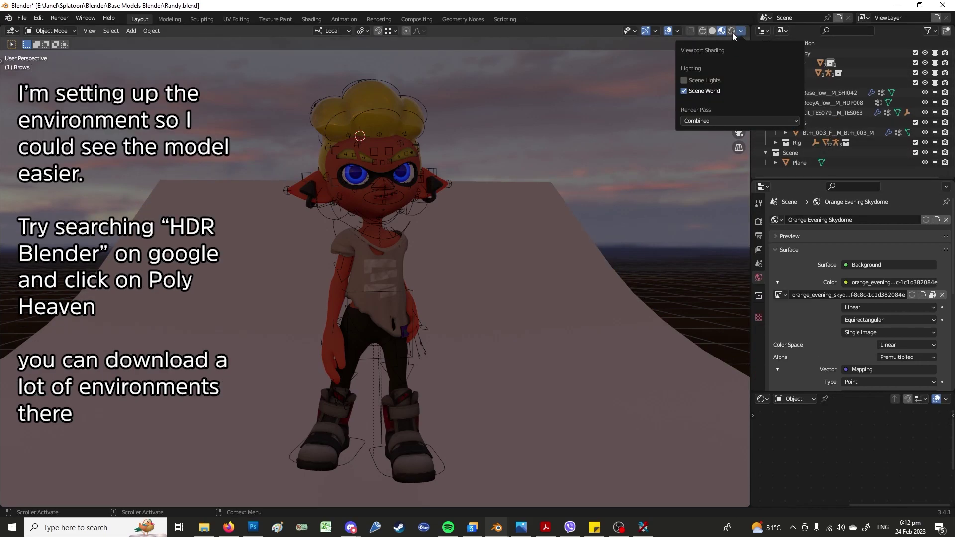
click(684, 80)
click(737, 117)
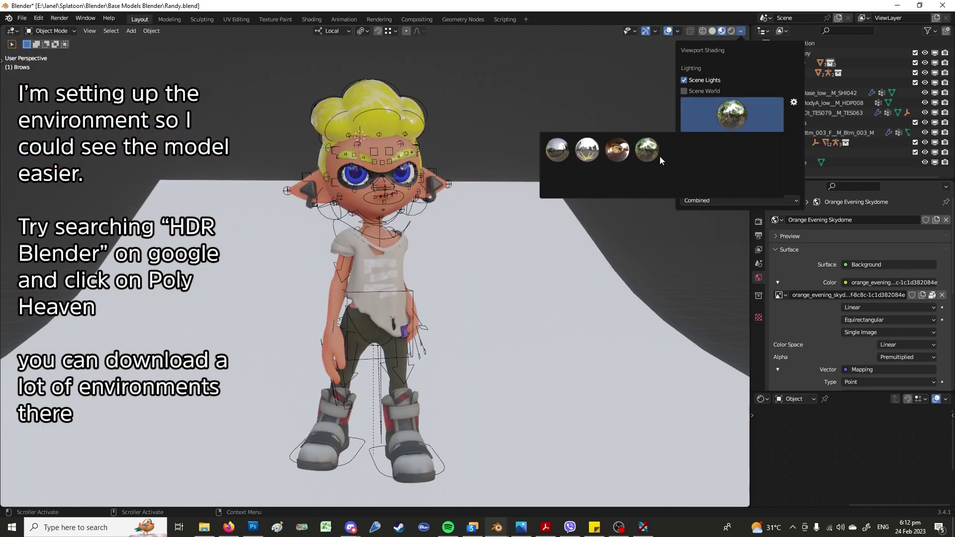
click(697, 163)
drag(699, 160, 781, 161)
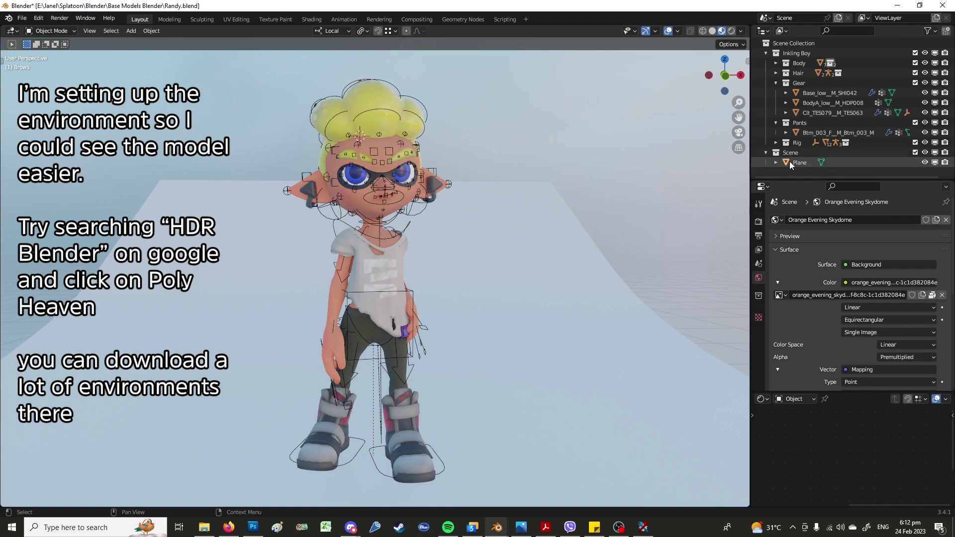
Select the floor Plane, orbit around the character and save the file
click(791, 162)
click(929, 32)
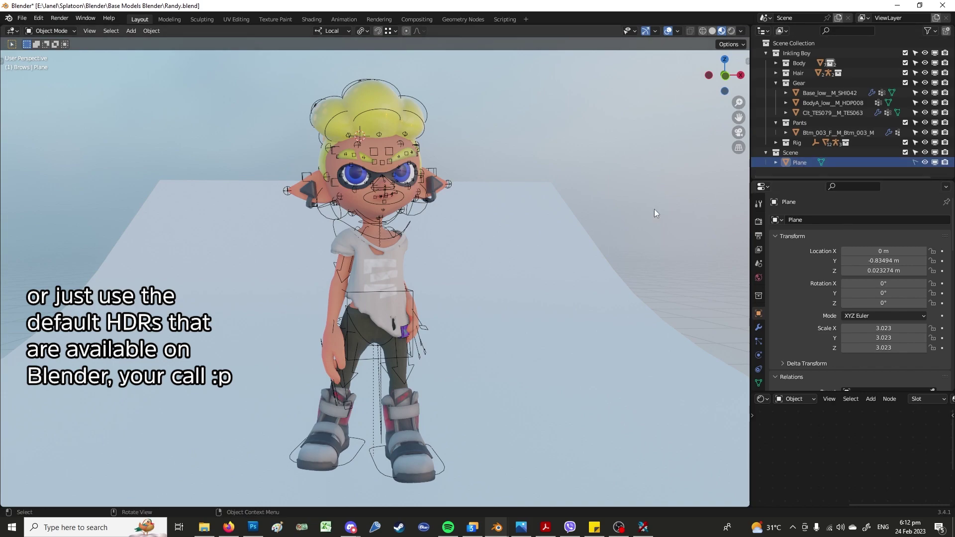
mouse_move(654, 209)
middle_down()
mouse_move(592, 226)
mouse_move(548, 273)
mouse_move(563, 276)
mouse_move(552, 259)
middle_up()
key(ctrl+s)
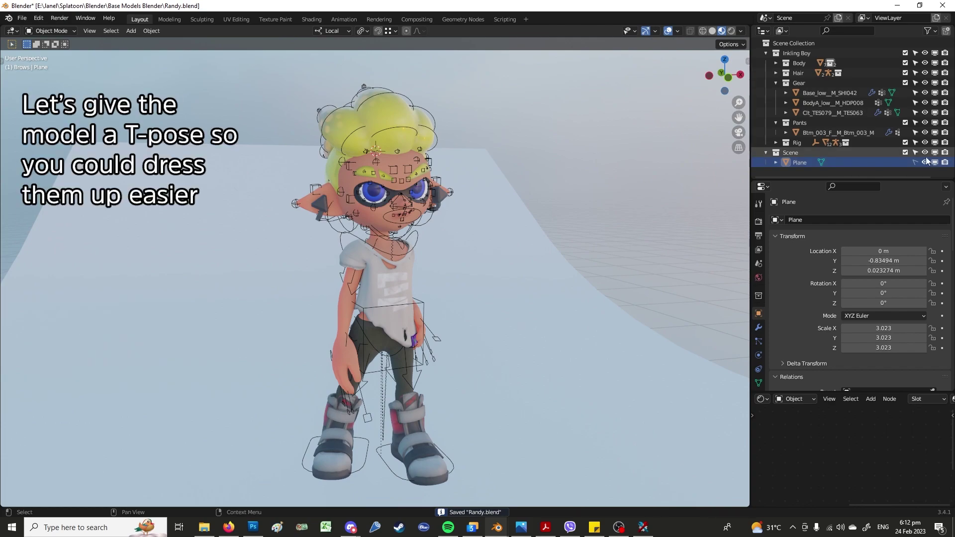
Hide the floor plane and put the character rig into Pose Mode
click(928, 163)
mouse_move(696, 209)
middle_down()
mouse_move(560, 246)
mouse_move(676, 155)
mouse_move(498, 298)
middle_up()
click(431, 381)
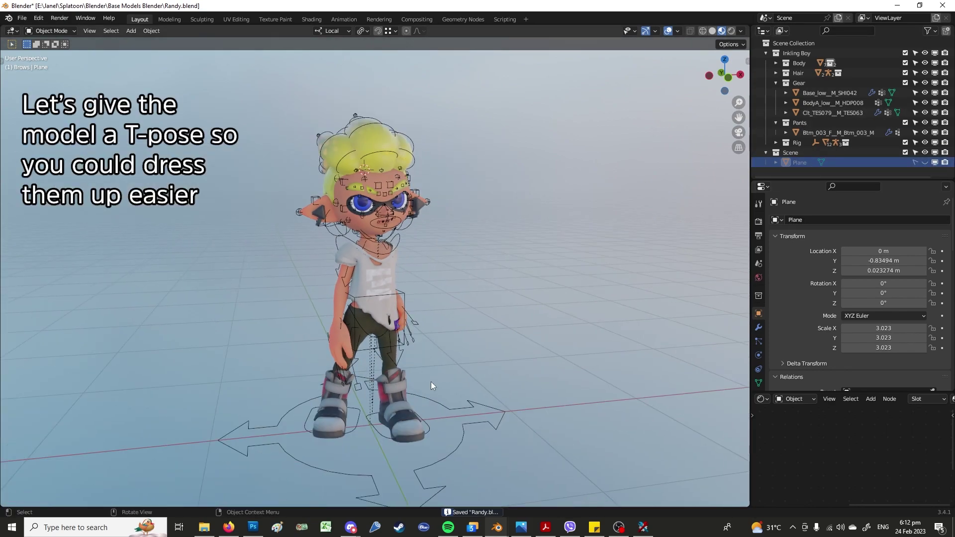
click(49, 31)
click(52, 68)
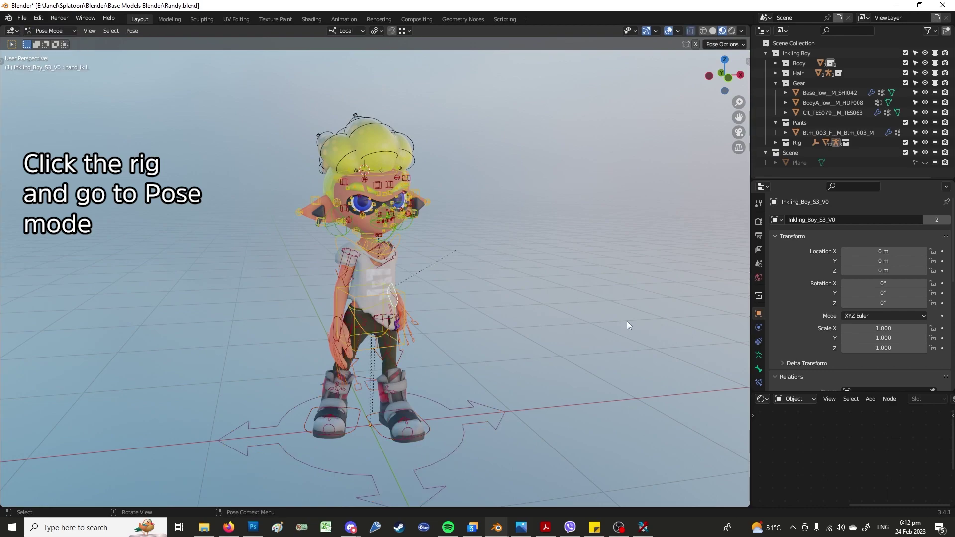
Turn on the Torso Tweak, Arm.L/Arm.R FK, arm tweak and Leg.L Tweak bone layers
click(748, 61)
click(744, 62)
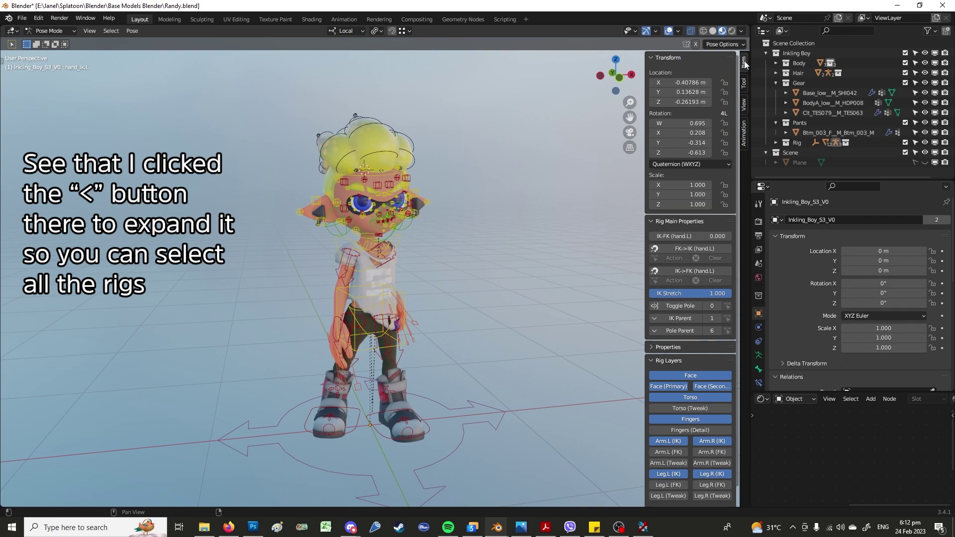
click(692, 407)
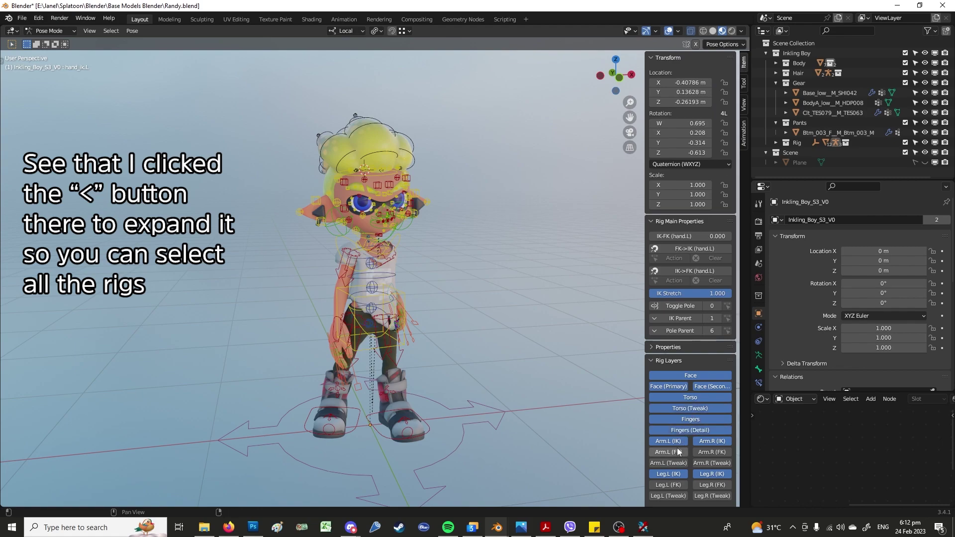
click(668, 452)
click(712, 451)
click(668, 463)
middle_drag(494, 335, 636, 390)
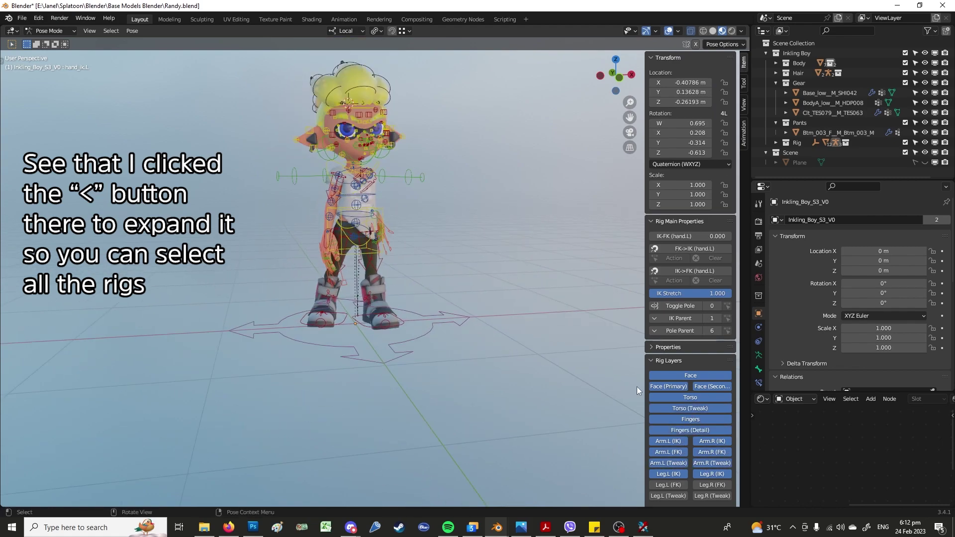
click(685, 495)
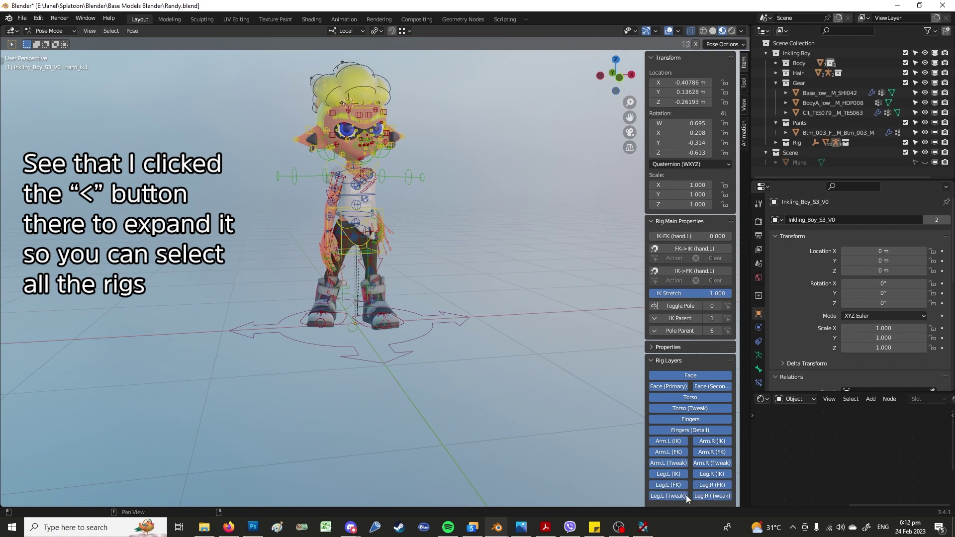
Select all bones, clear their location, rotation and scale, then deselect
key(a)
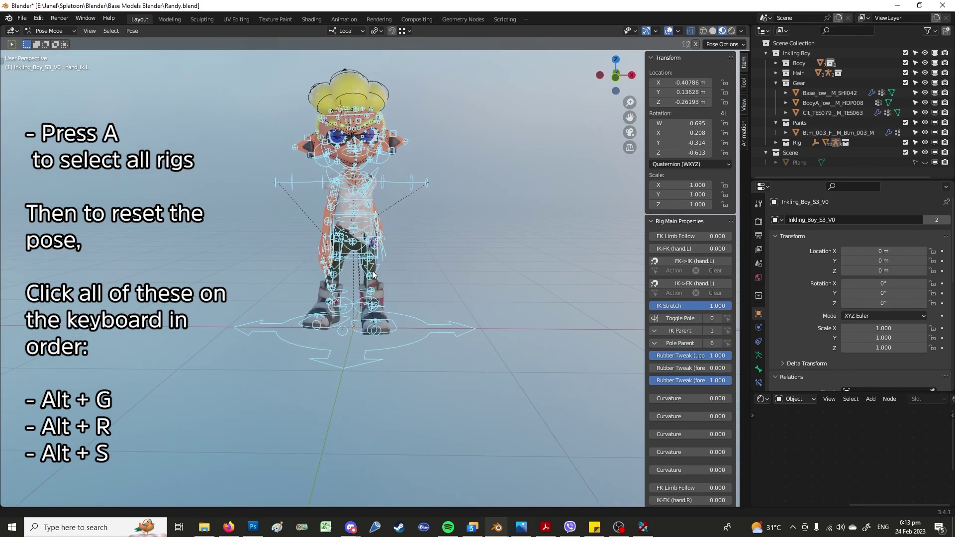
mouse_move(419, 348)
shift+middle_down()
mouse_move(353, 330)
mouse_move(307, 191)
shift+middle_up()
scroll(386, 325, up, 2)
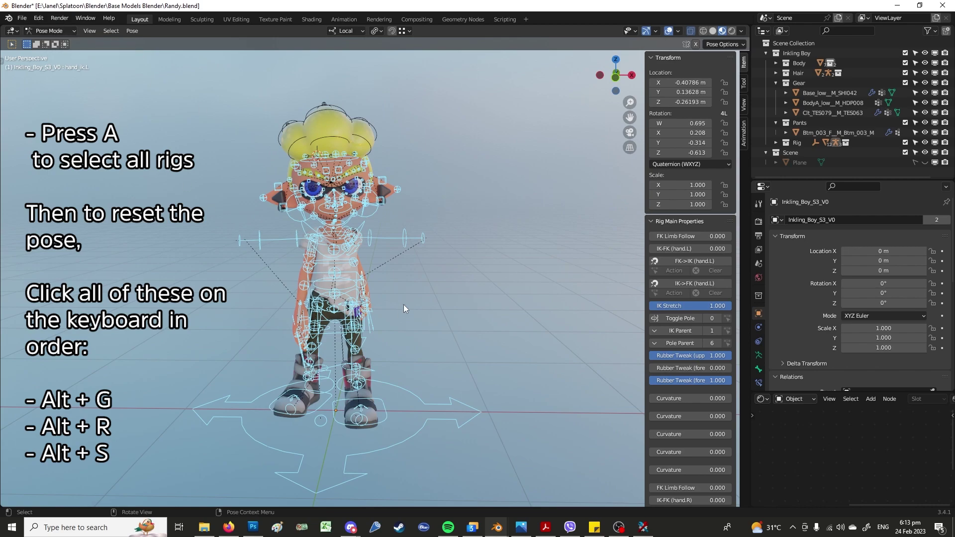
key(alt+g)
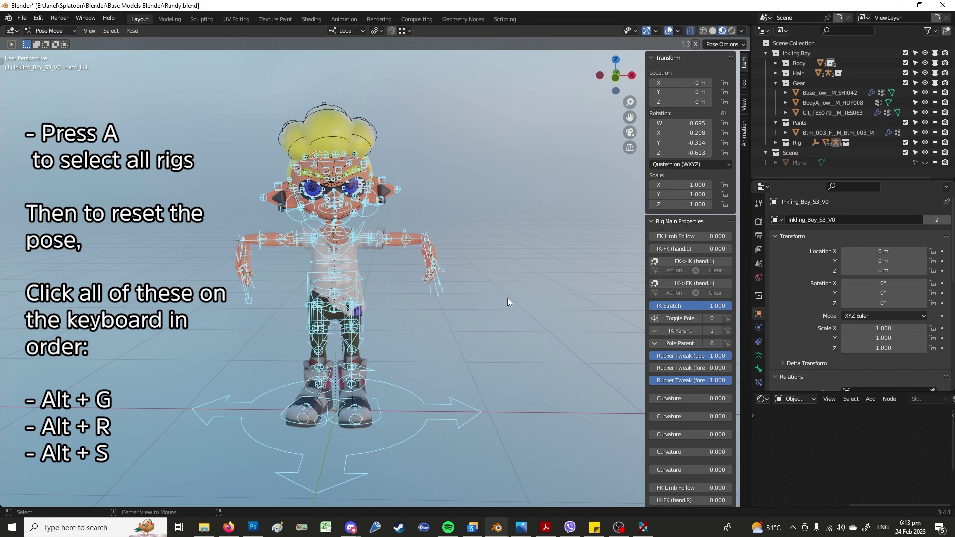
key(alt+r)
key(alt+s)
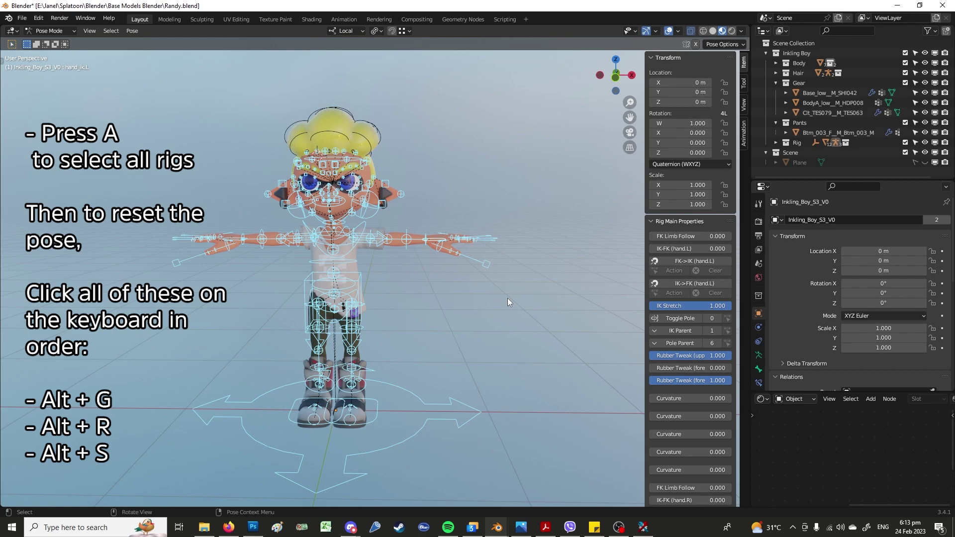
key(alt+a)
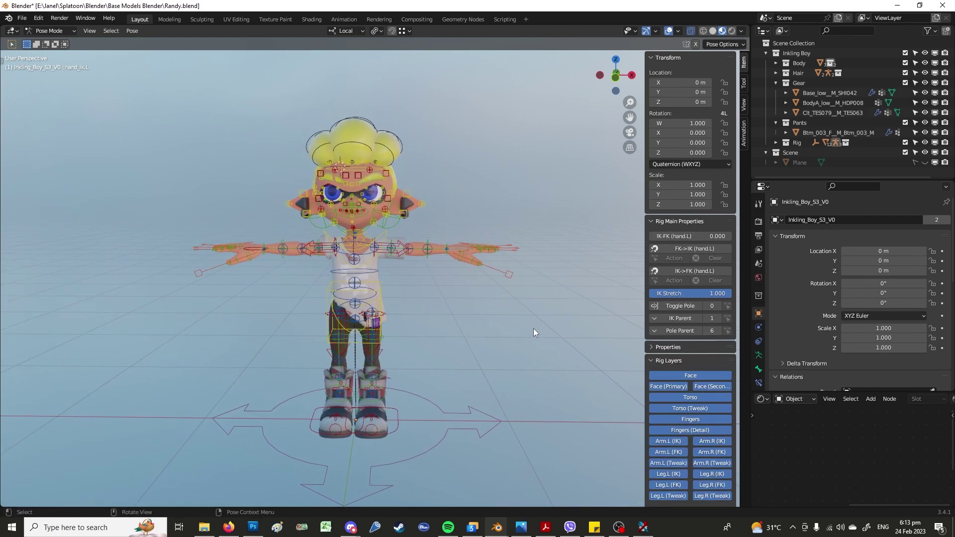
Delete the gear objects from the Gear collection and save the file
right_click(795, 85)
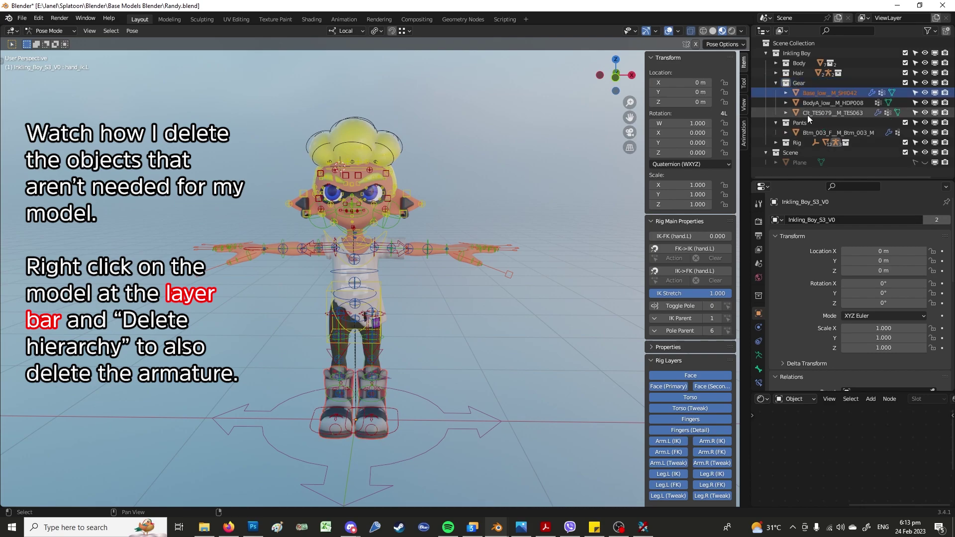
right_click(808, 115)
click(787, 117)
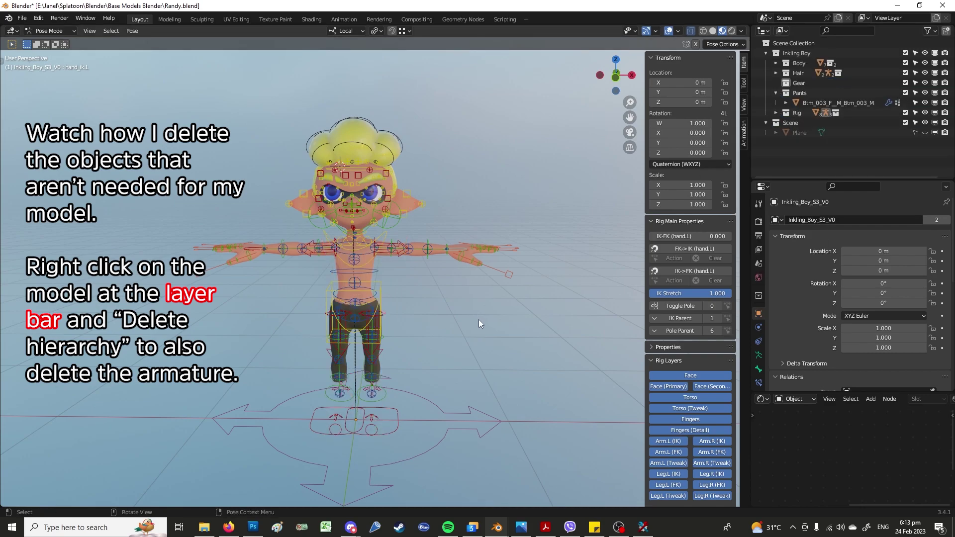
key(ctrl+s)
Select the hips and right shin tweak bones and orbit in on the legs
click(373, 334)
click(376, 326)
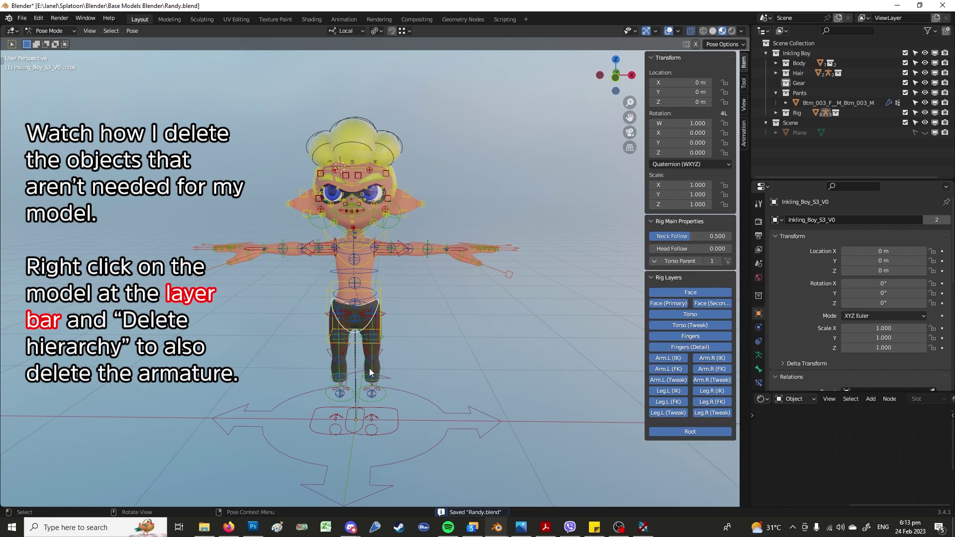
click(344, 369)
middle_drag(344, 369, 395, 353)
scroll(395, 348, up, 2)
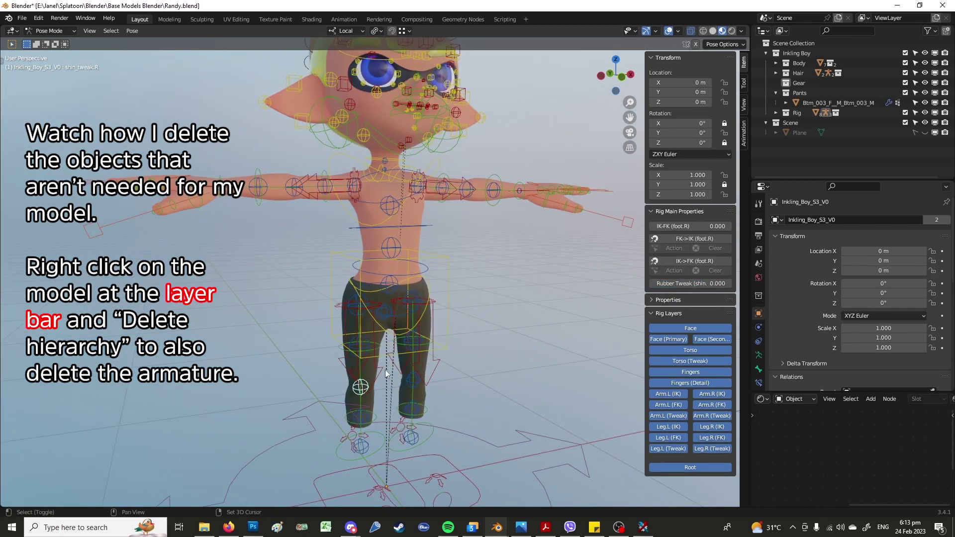
scroll(402, 345, up, 2)
Return to Object Mode and delete the Pants collection with its hierarchy
click(48, 31)
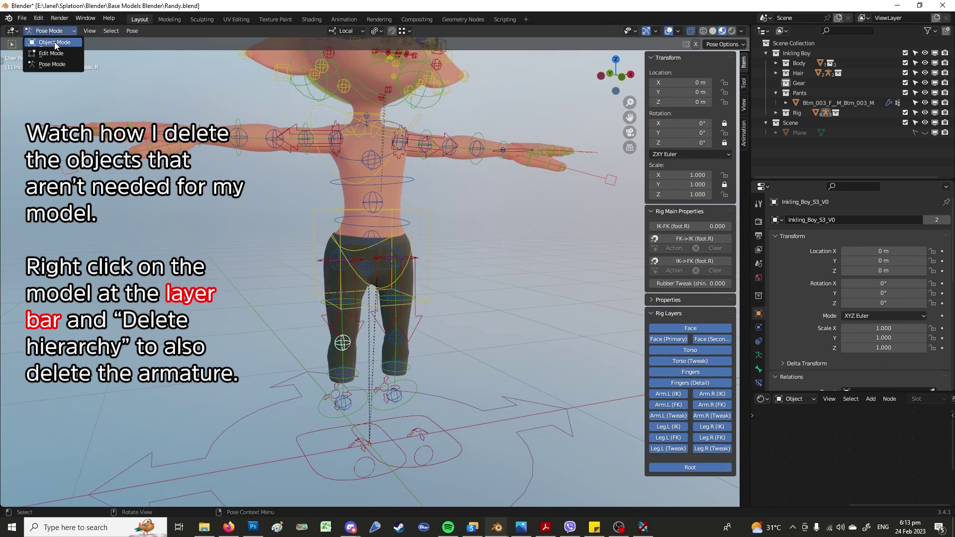
click(402, 354)
click(798, 94)
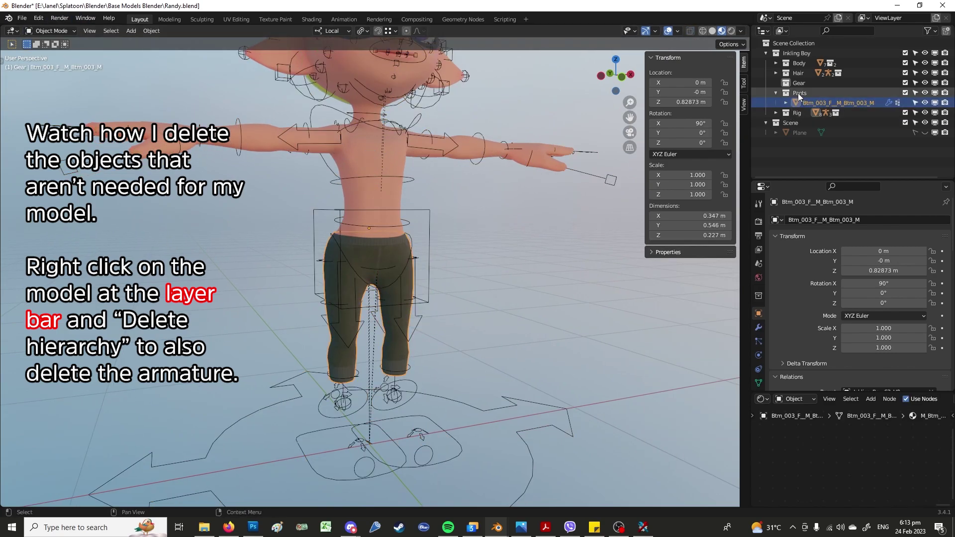
right_click(798, 93)
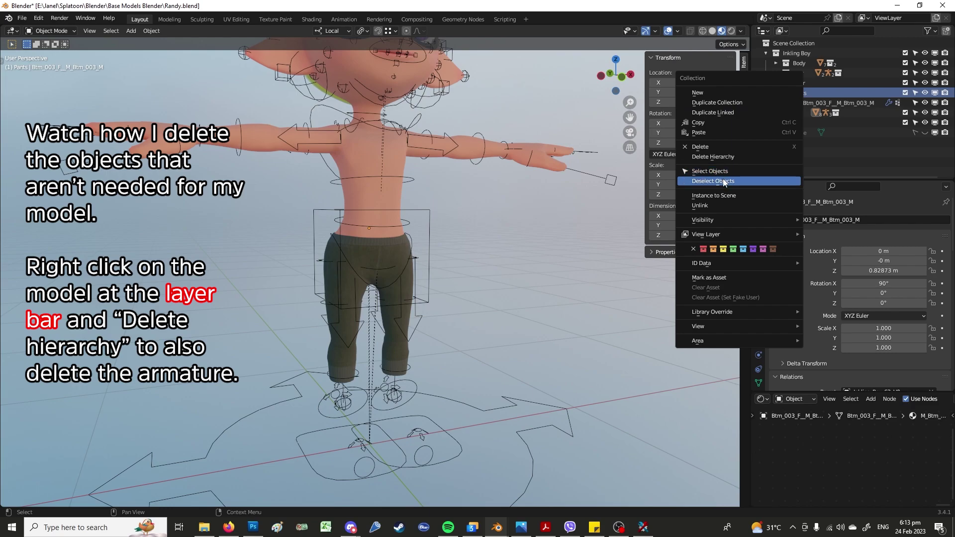
click(715, 158)
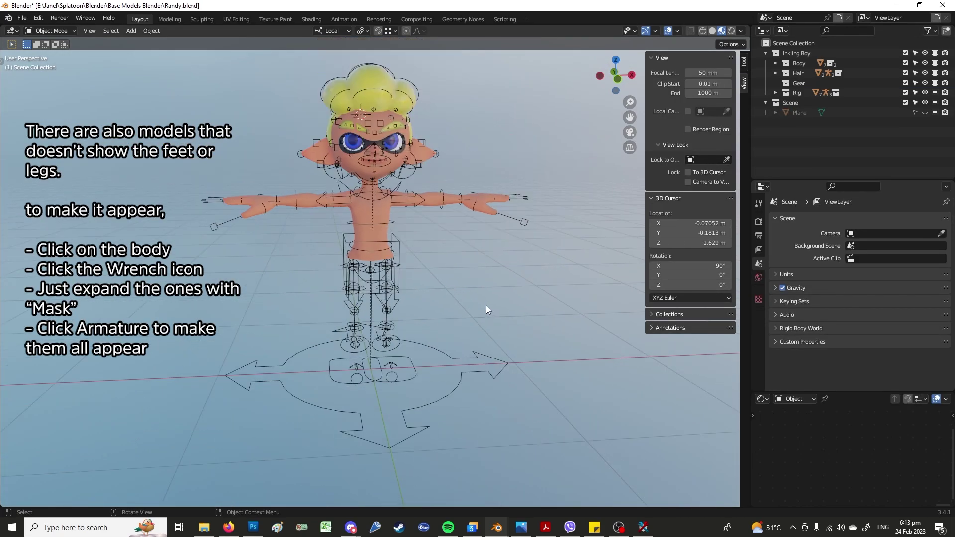
Select the body and set its Mask modifier to Armature so the legs appear
key(ctrl+s)
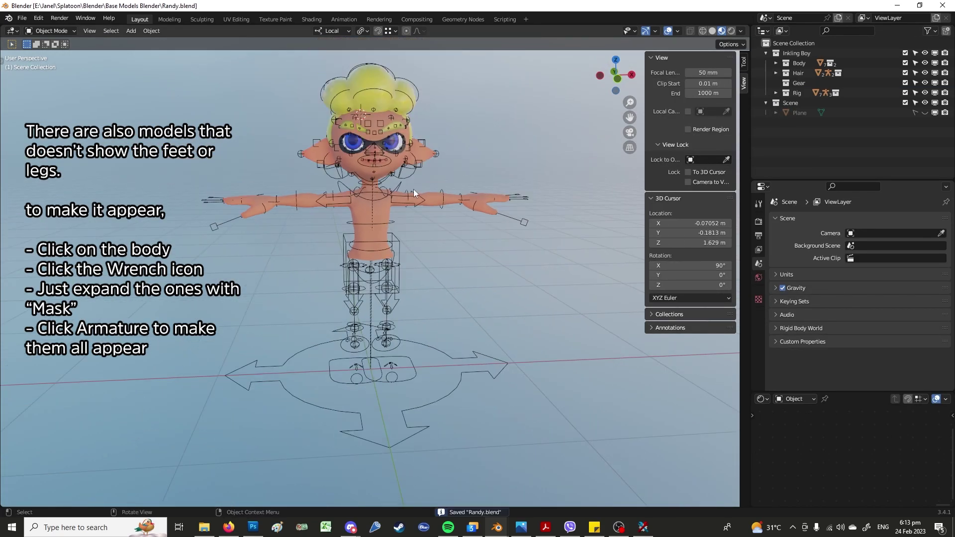
click(388, 205)
click(759, 352)
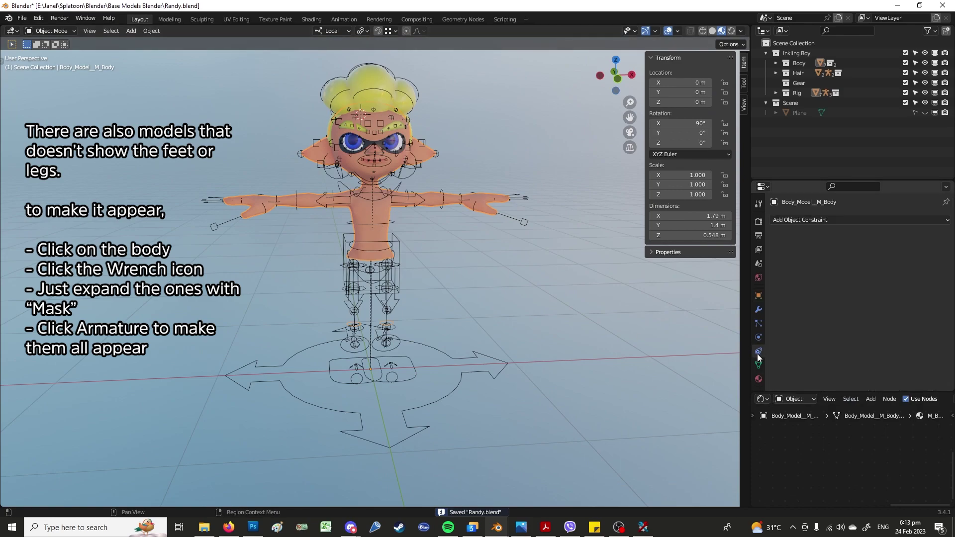
click(759, 310)
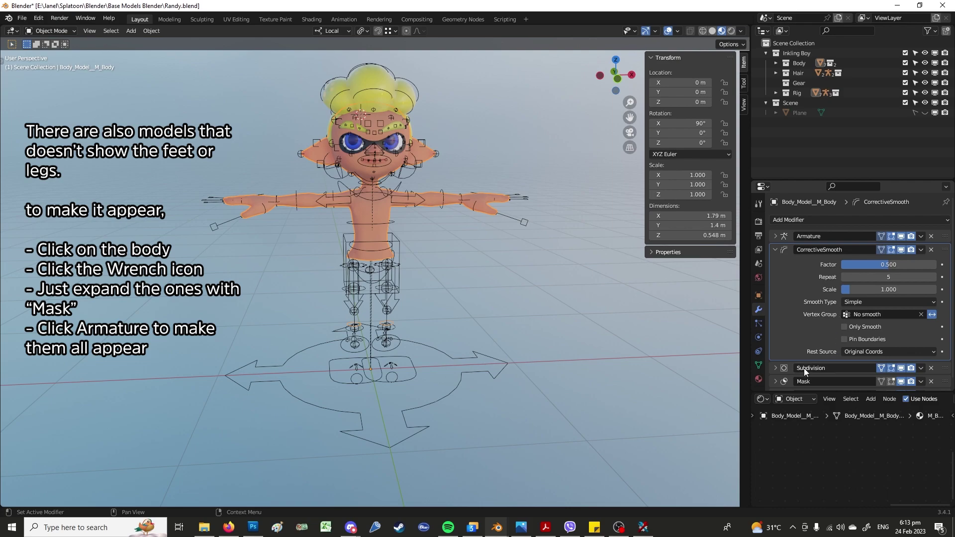
scroll(855, 382, down, 1)
drag(833, 392, 839, 439)
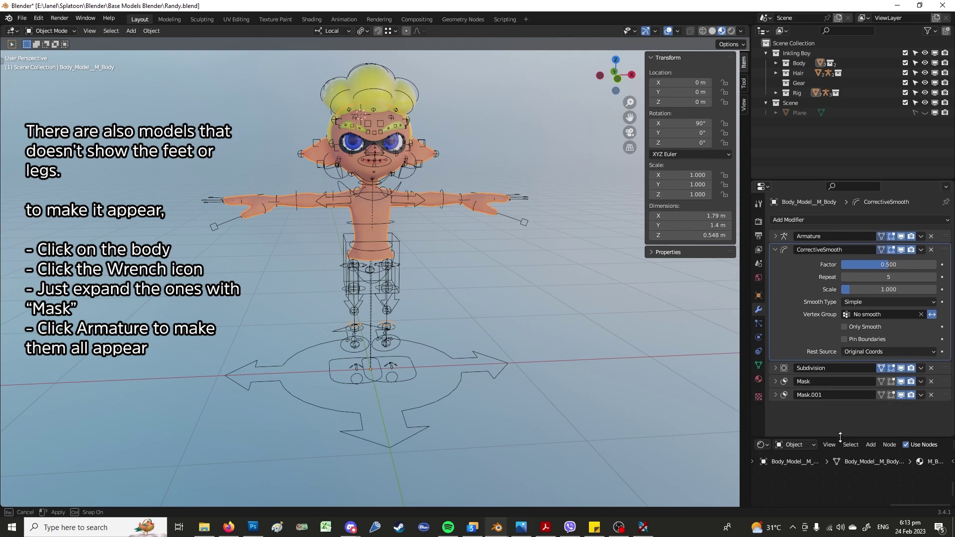
click(777, 396)
click(913, 396)
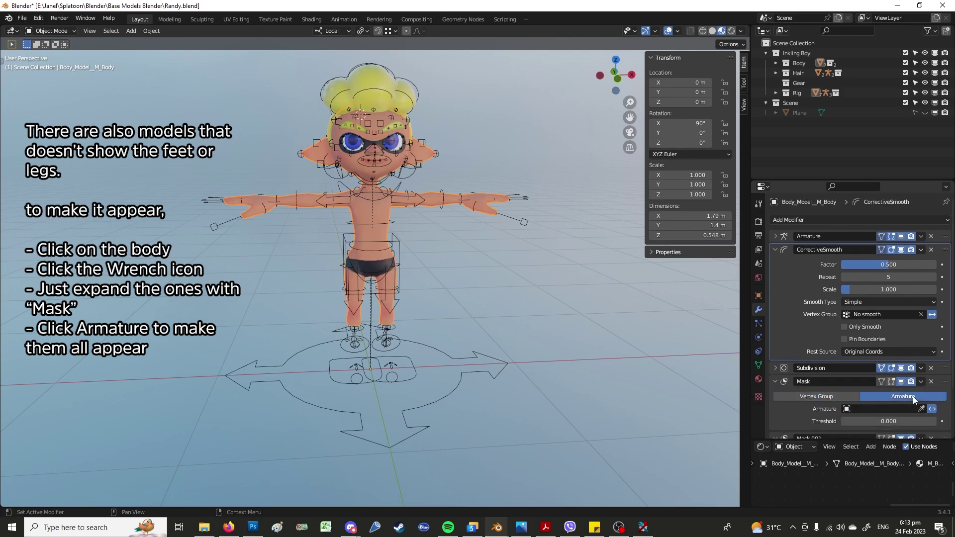
Set Mask.001 to Armature as well so the feet show, and save Randy.blend
scroll(905, 419, down, 2)
scroll(900, 411, down, 2)
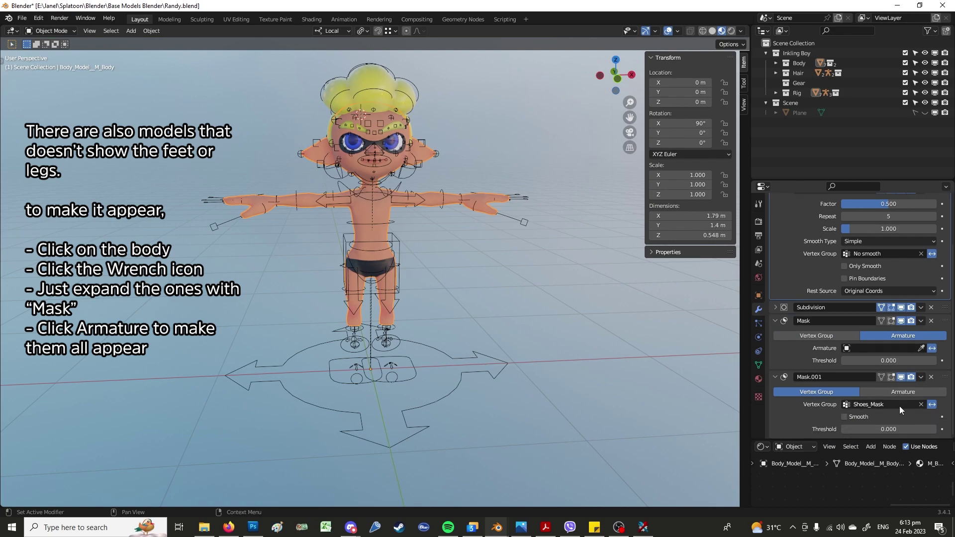
click(900, 394)
mouse_move(554, 358)
middle_down()
mouse_move(578, 341)
mouse_move(557, 333)
middle_up()
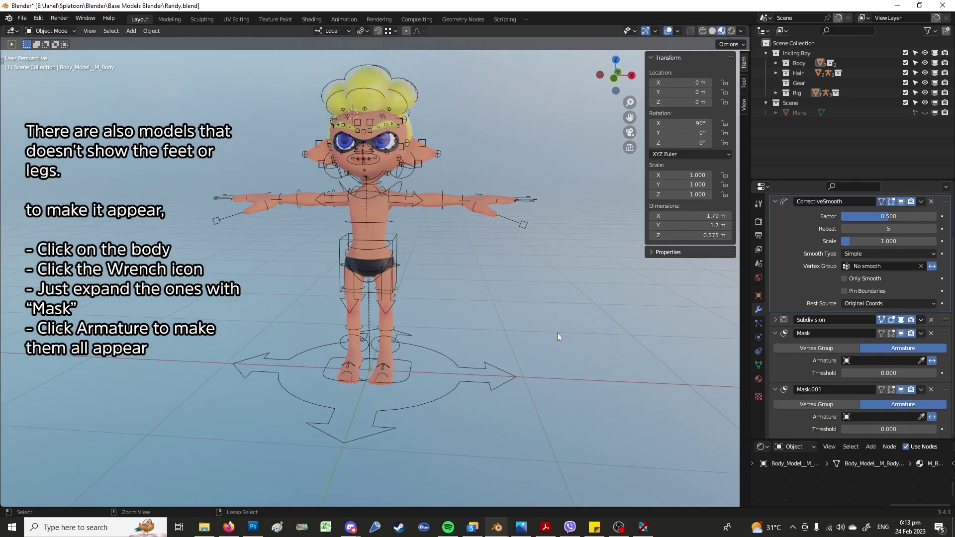
key(ctrl+s)
mouse_move(532, 297)
middle_down()
mouse_move(524, 231)
mouse_move(512, 219)
middle_up()
click(395, 157)
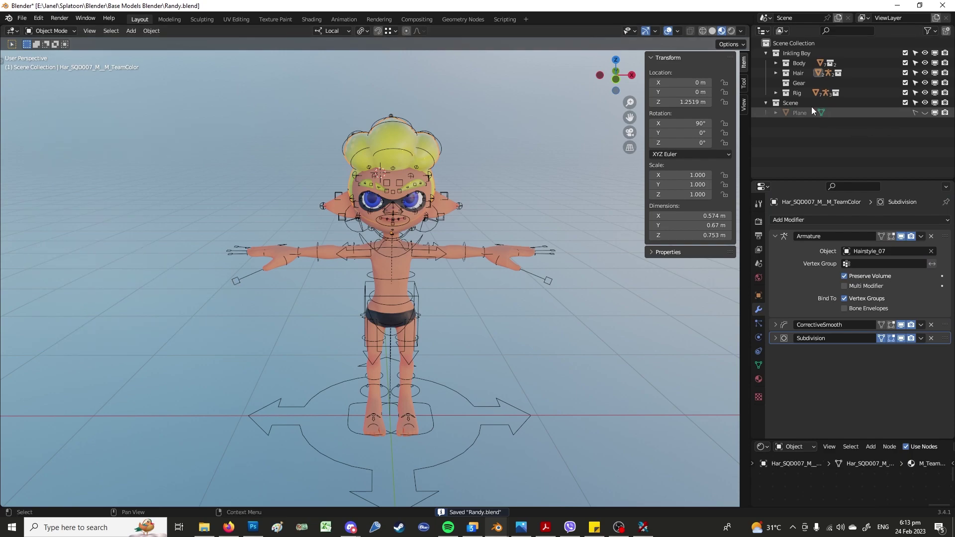
Expand the Hair collection and delete Hair 07 with its whole hierarchy
click(778, 73)
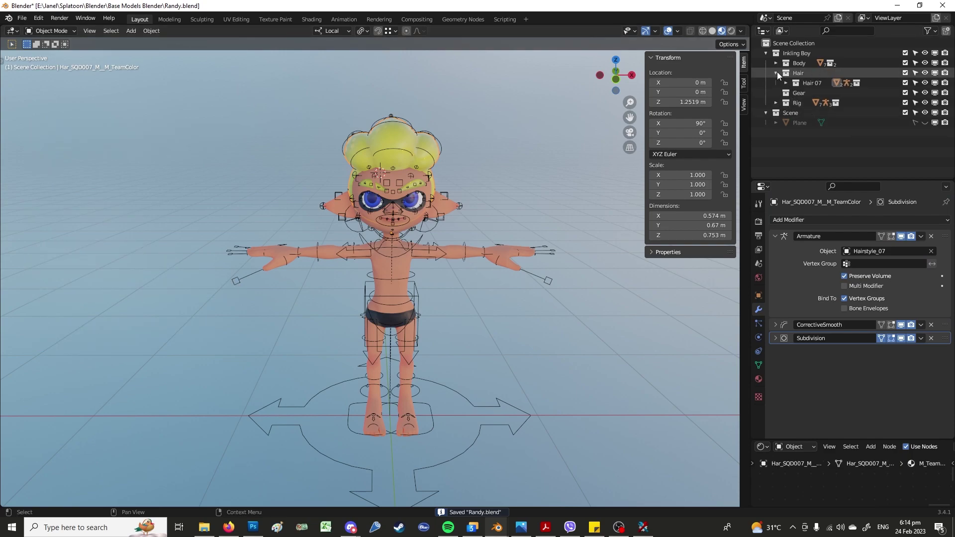
click(785, 82)
right_click(811, 84)
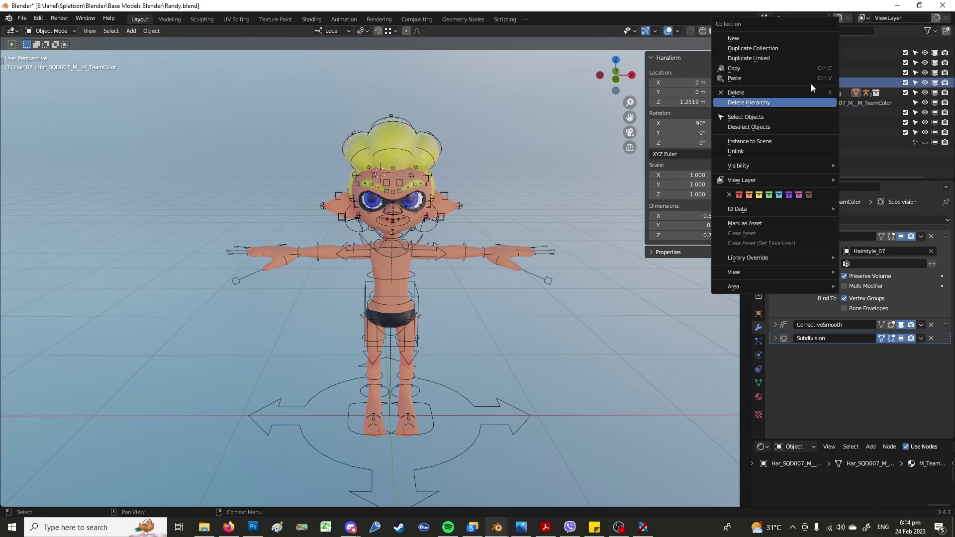
click(772, 102)
middle_drag(529, 217, 550, 209)
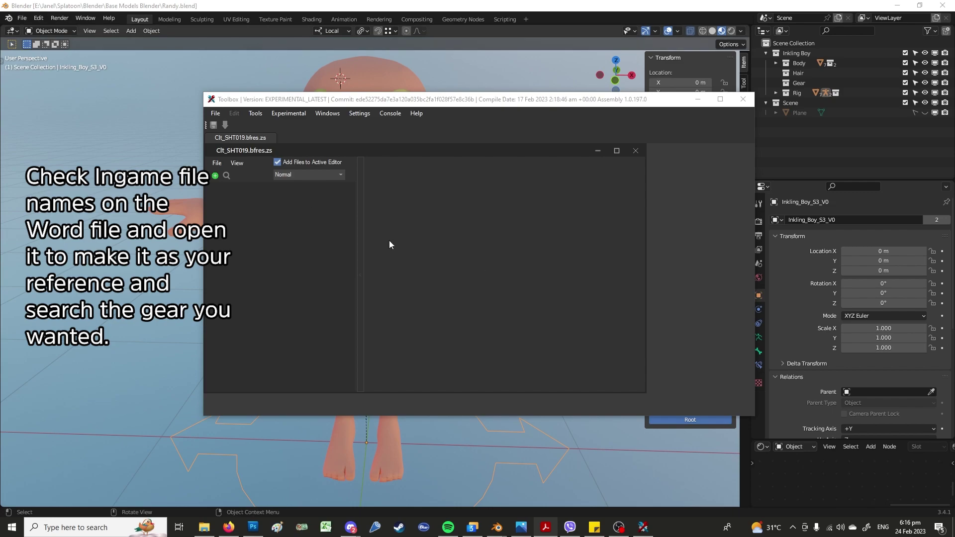
Open a game file from the Assets\Splatoon 3 Models\Model folder
click(215, 113)
click(233, 149)
double_click(319, 186)
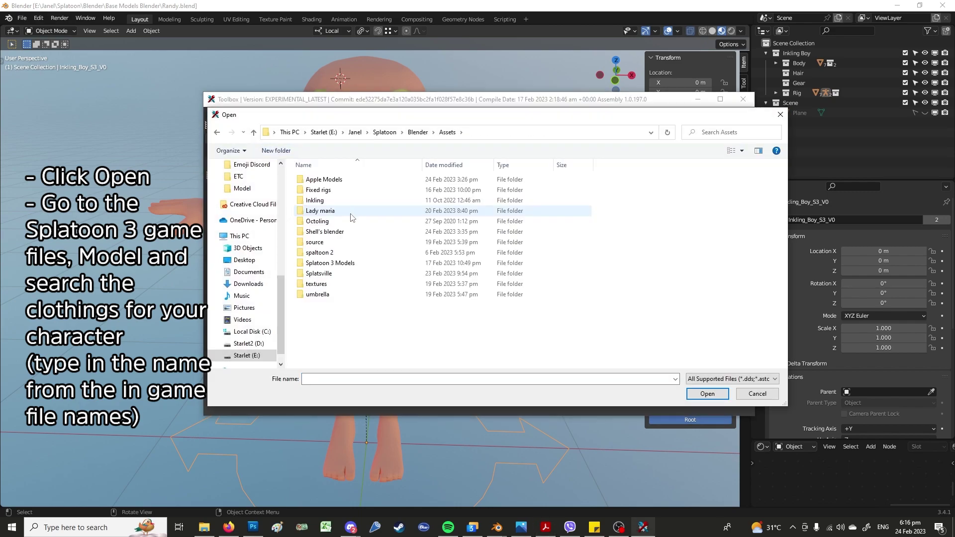
double_click(351, 263)
double_click(329, 181)
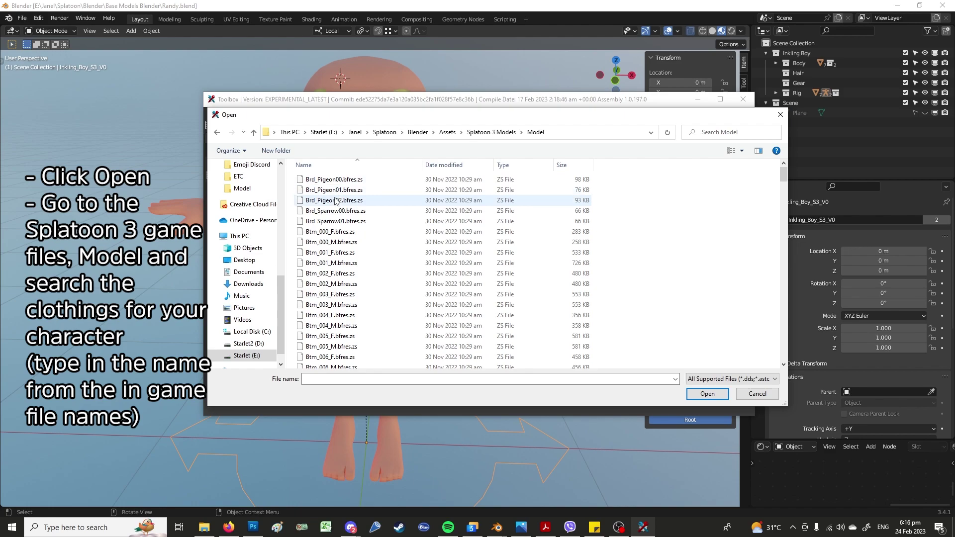
Filter the File name box with 'clt_j' to list the jacket files
click(327, 379)
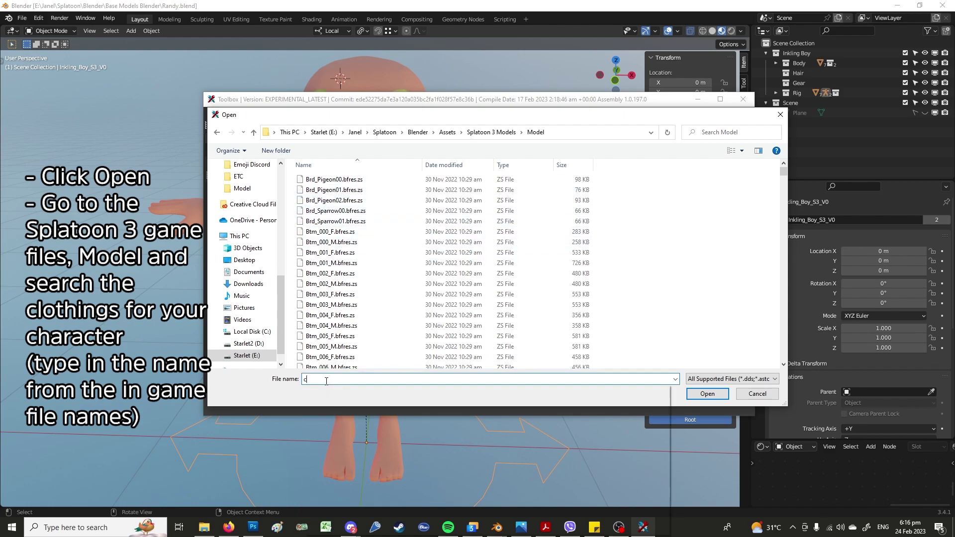
text(clt)
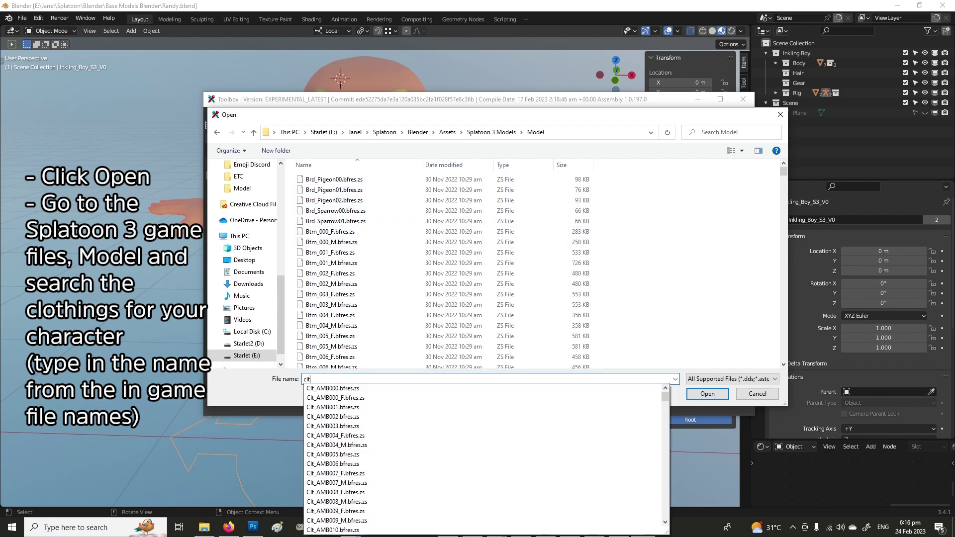
text(_s)
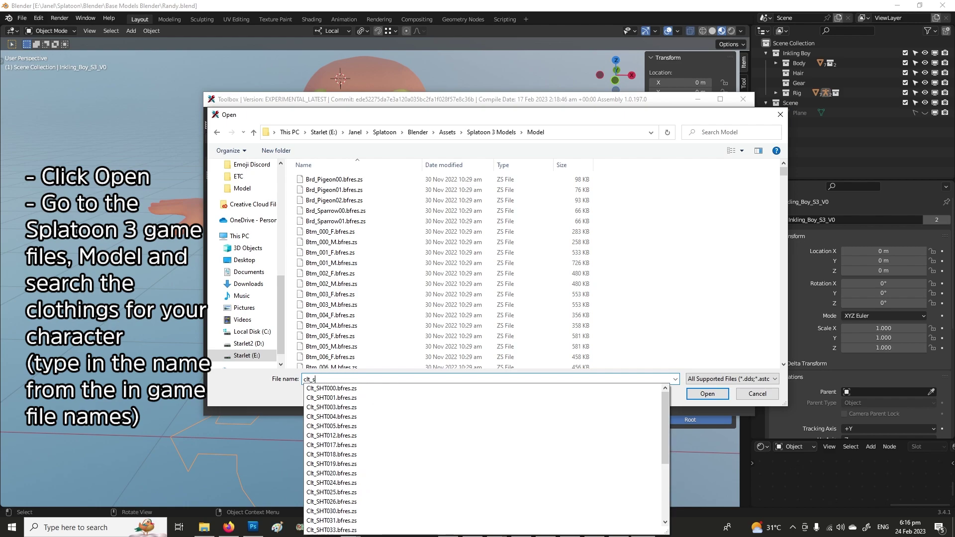
text(h)
key(BackSpace)
key(BackSpace)
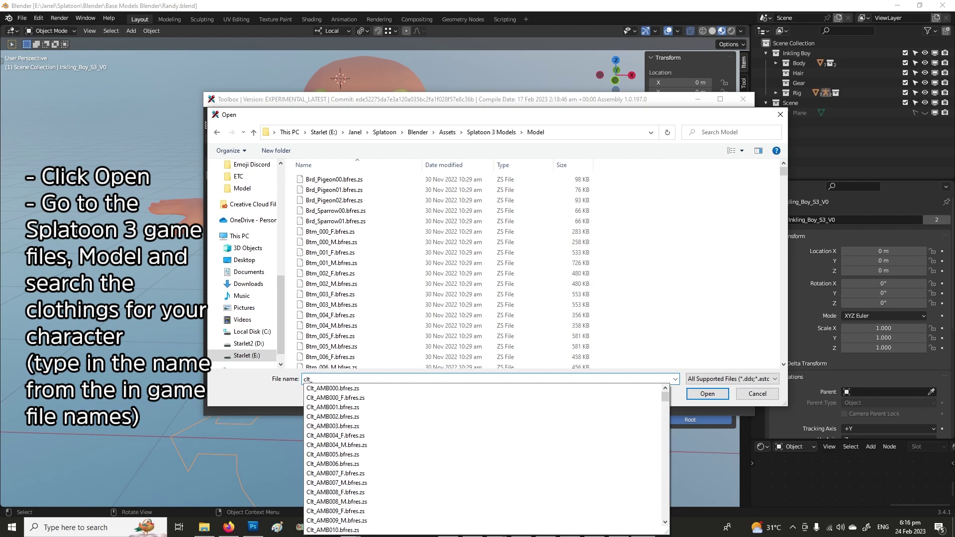
text(j)
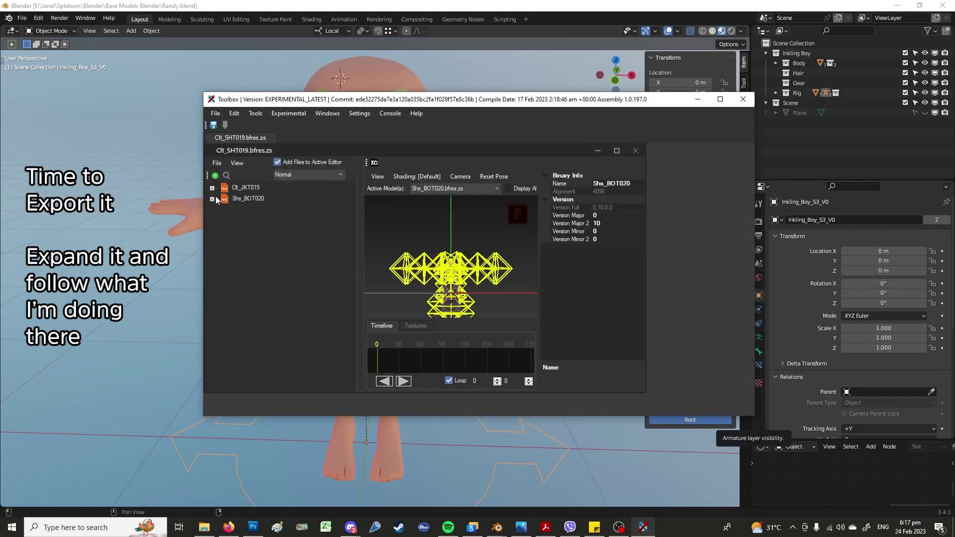
Expand the loaded files and choose Export on the Clt_JKT015 jacket model
click(213, 198)
click(224, 199)
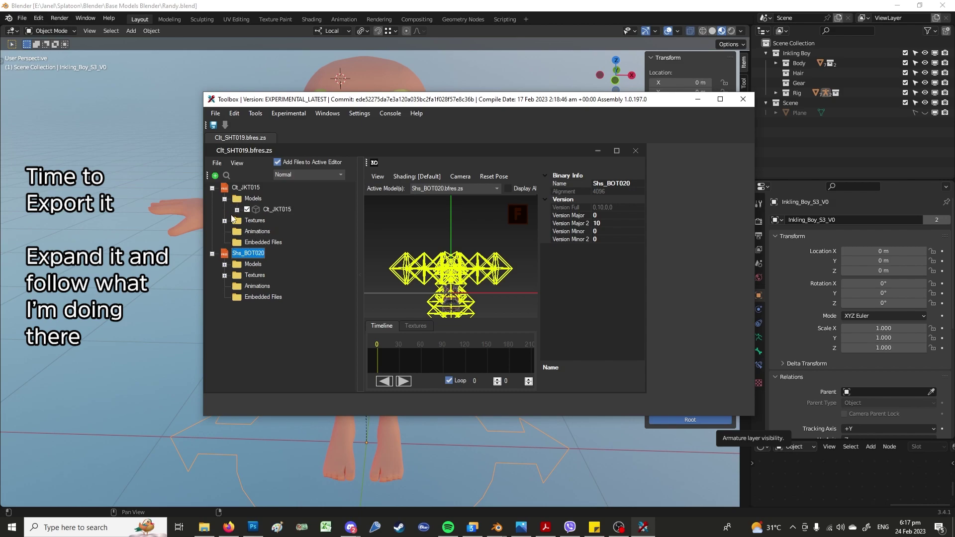
click(225, 265)
click(283, 210)
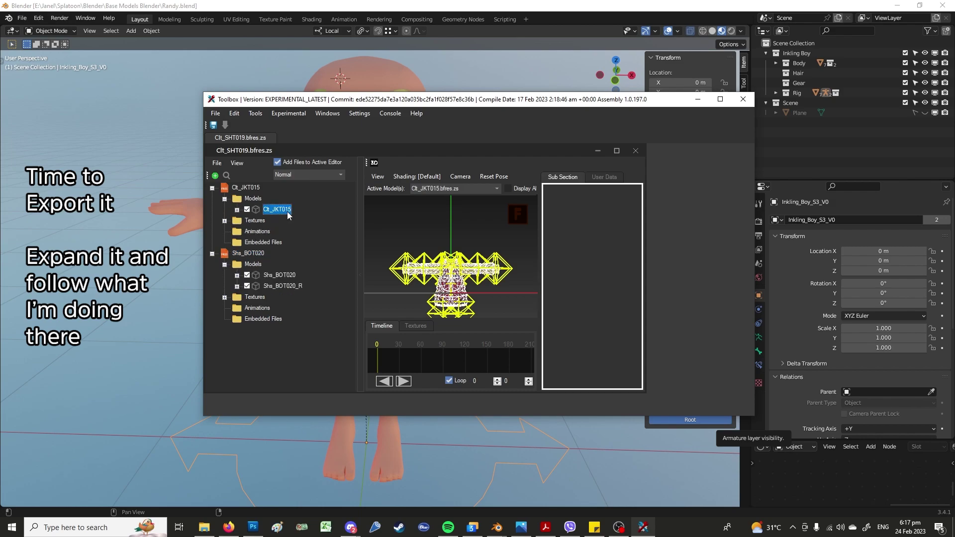
right_click(284, 210)
click(304, 217)
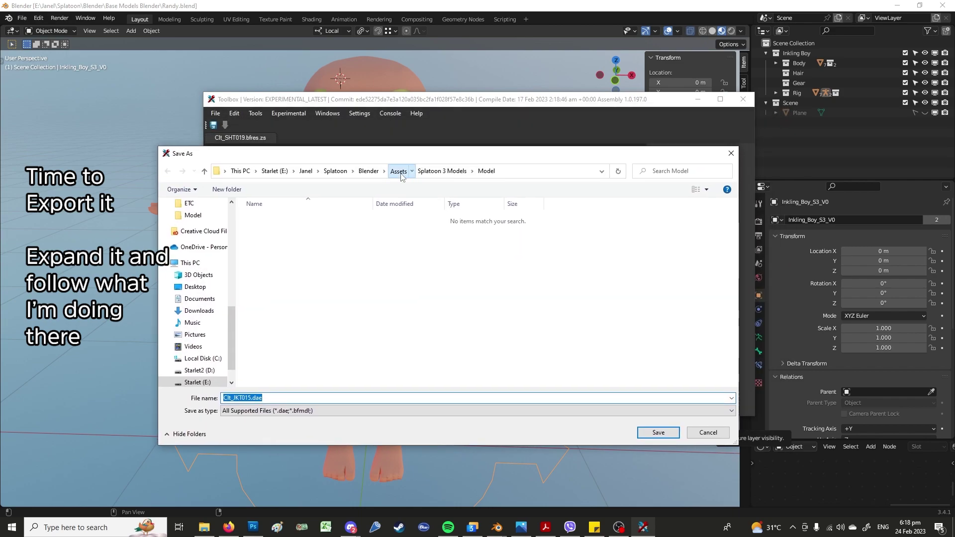
Save it as Clt_JKT015.dae in Randy Shirt with texture channel swaps turned off
click(398, 171)
double_click(309, 218)
click(298, 397)
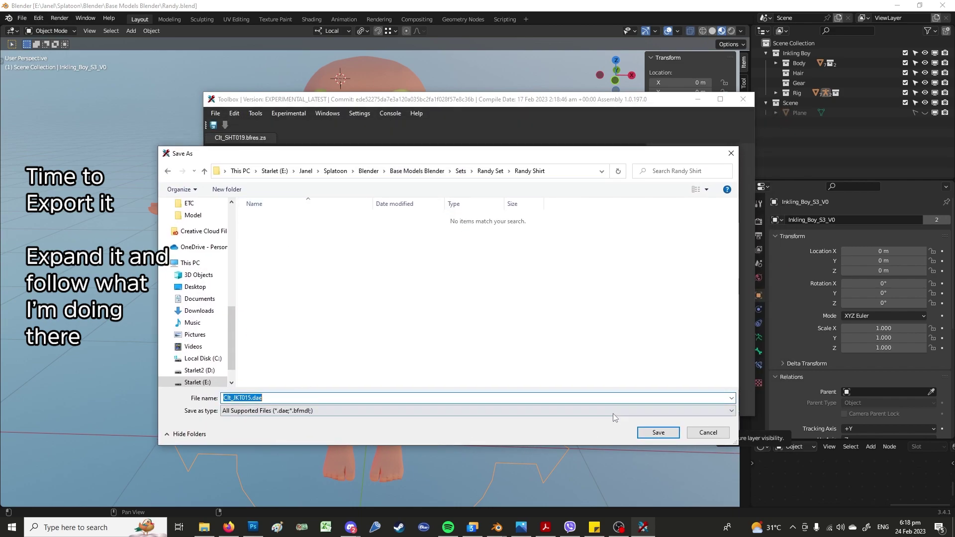
click(650, 432)
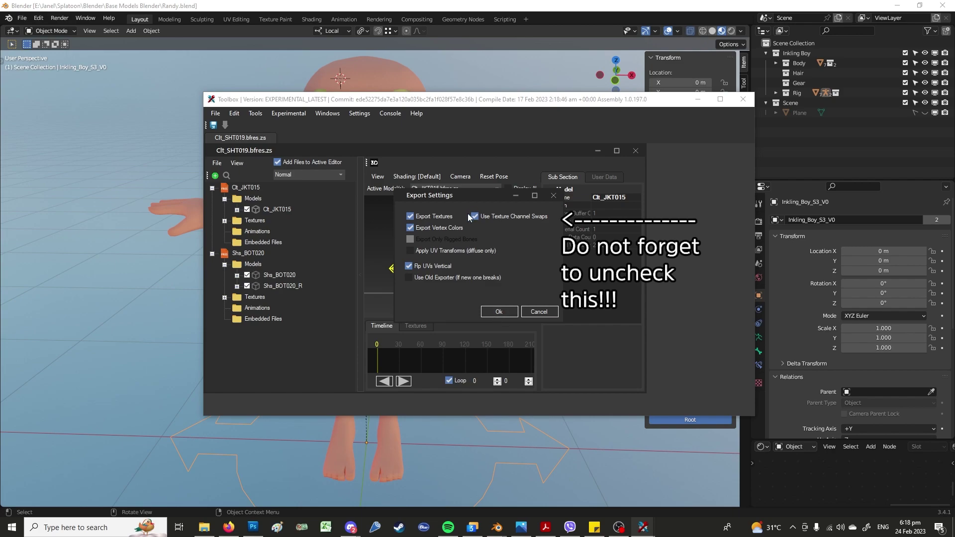
click(475, 216)
click(499, 311)
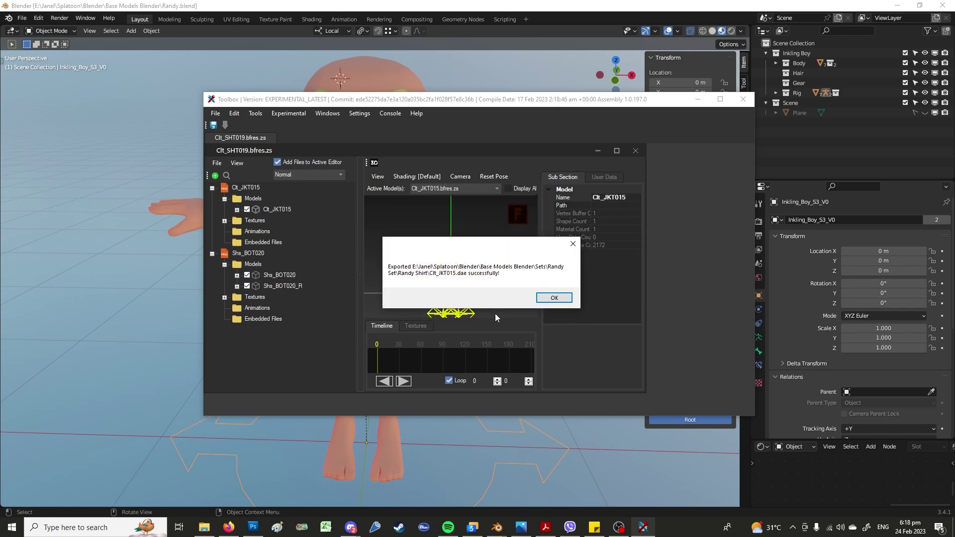
click(554, 297)
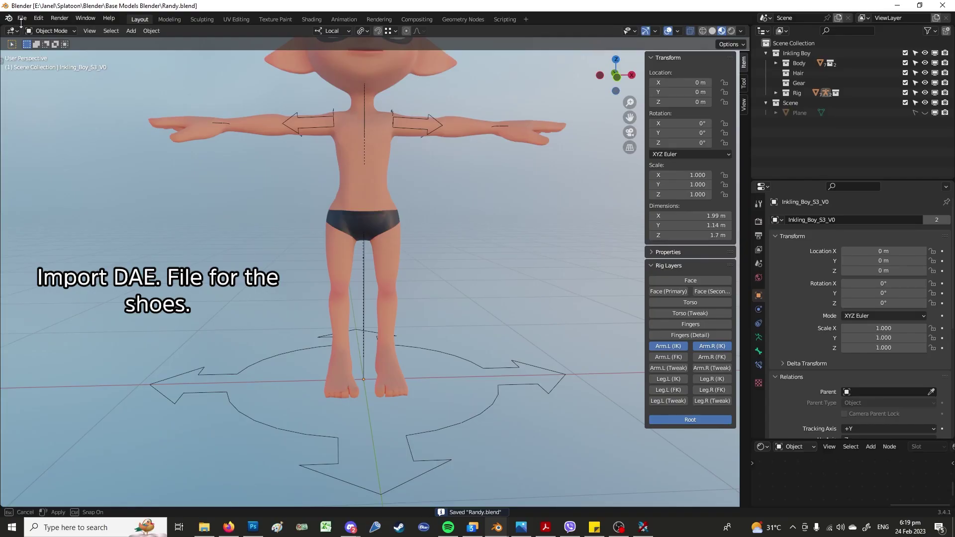
Import the Shs_BOT020.dae shoe model as a Collada file
click(22, 18)
mouse_move(38, 151)
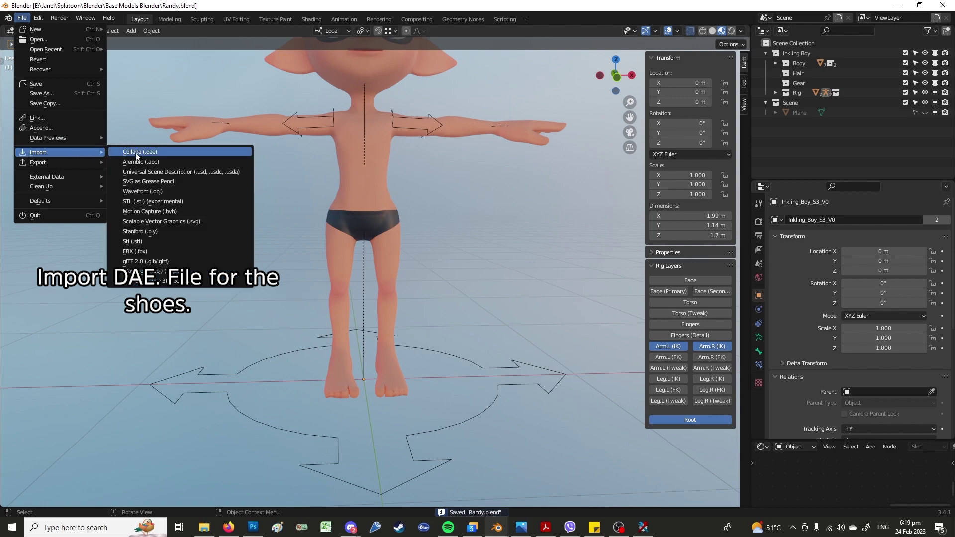
click(140, 152)
click(300, 159)
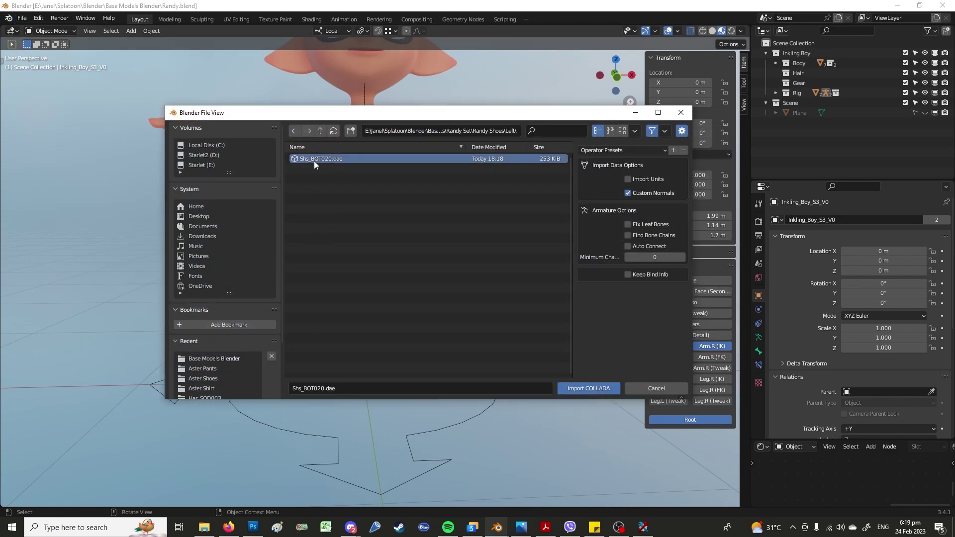
double_click(315, 160)
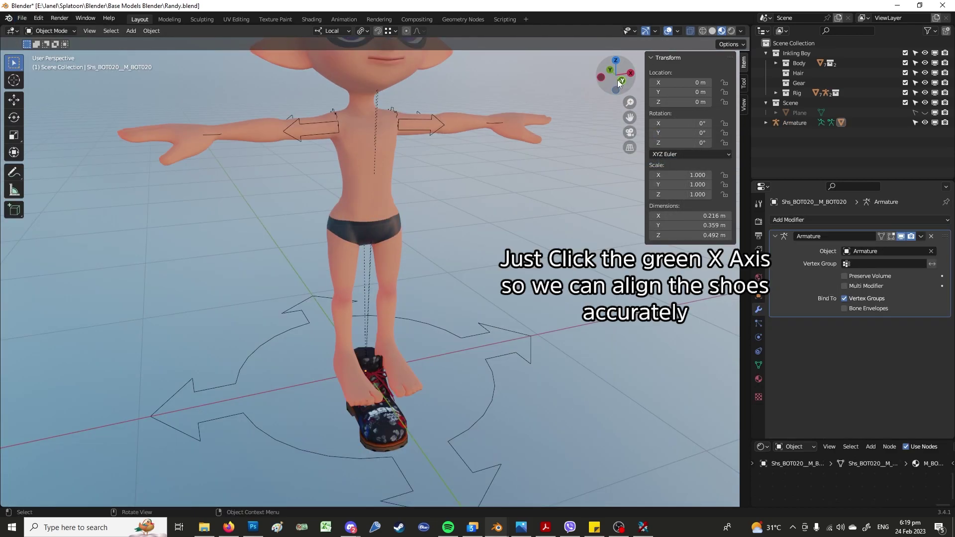
In front view, move the shoe armature up and to X 0.11786 m onto the foot
click(619, 80)
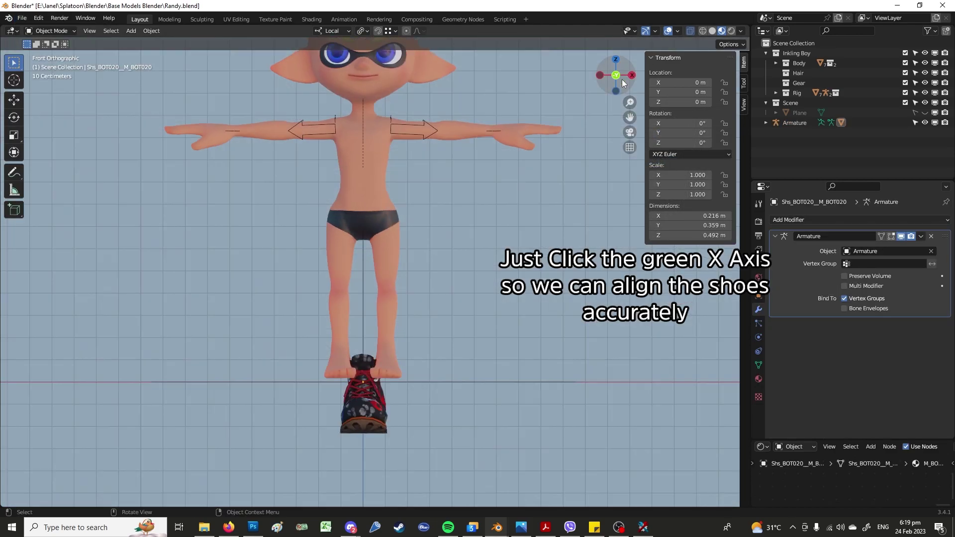
click(370, 409)
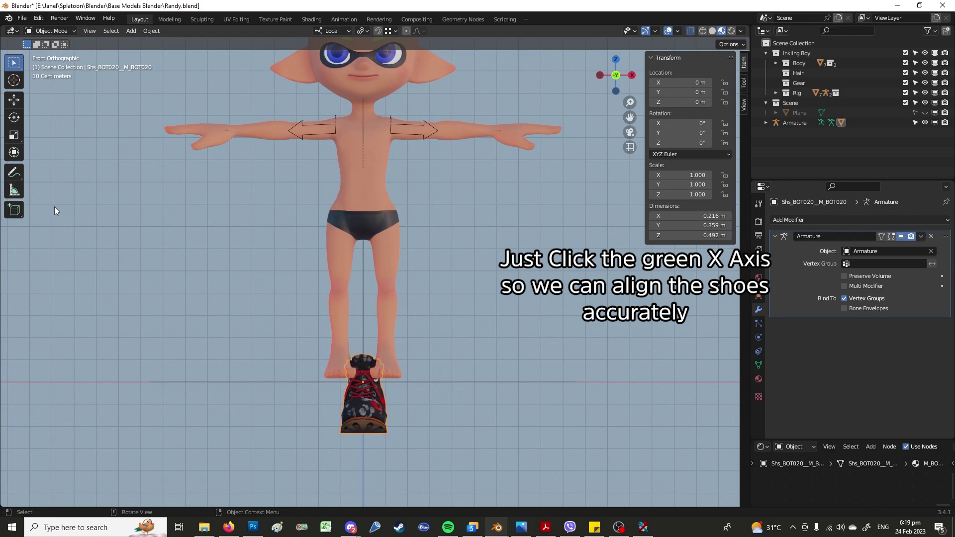
click(8, 101)
drag(367, 340, 368, 289)
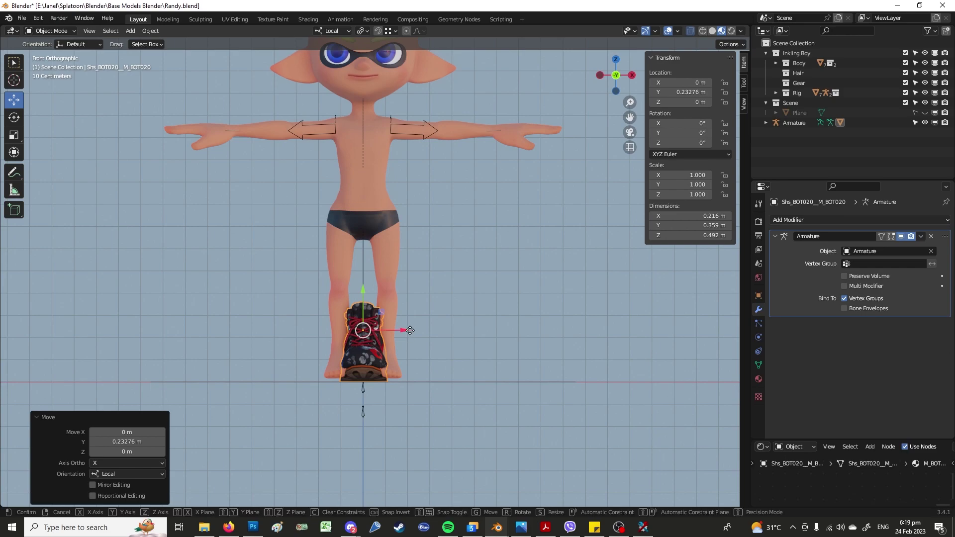
drag(405, 330, 425, 332)
scroll(481, 383, up, 2)
scroll(489, 406, up, 2)
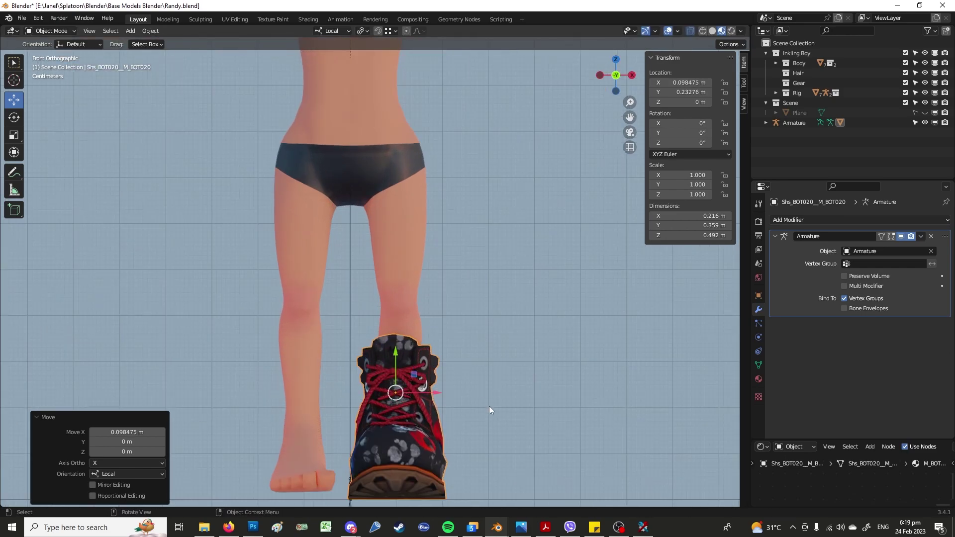
shift+middle_drag(488, 406, 501, 311)
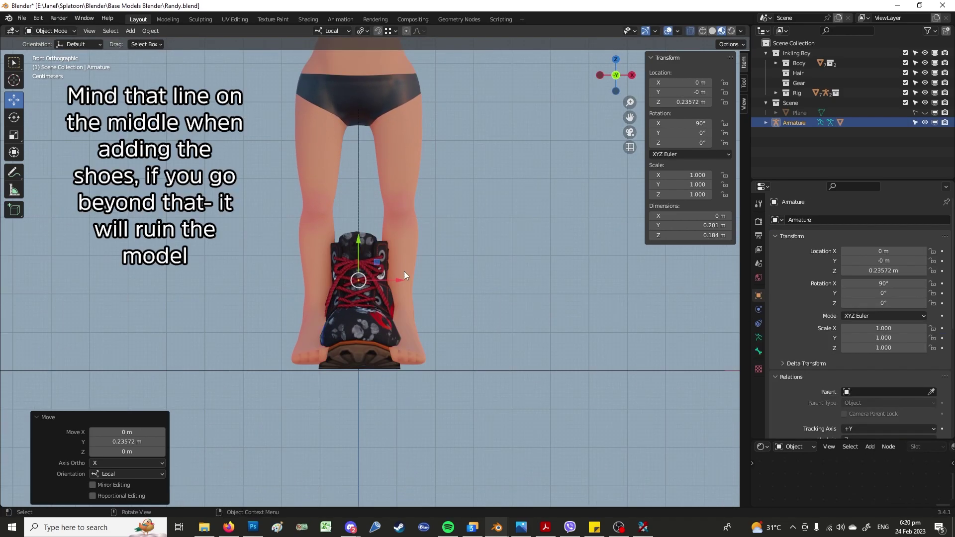
drag(404, 271, 444, 288)
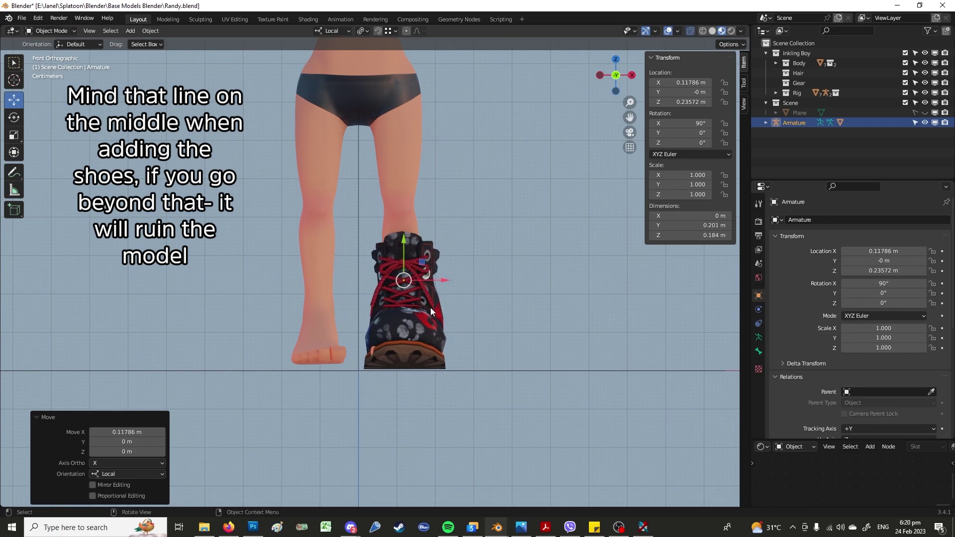
scroll(421, 334, up, 4)
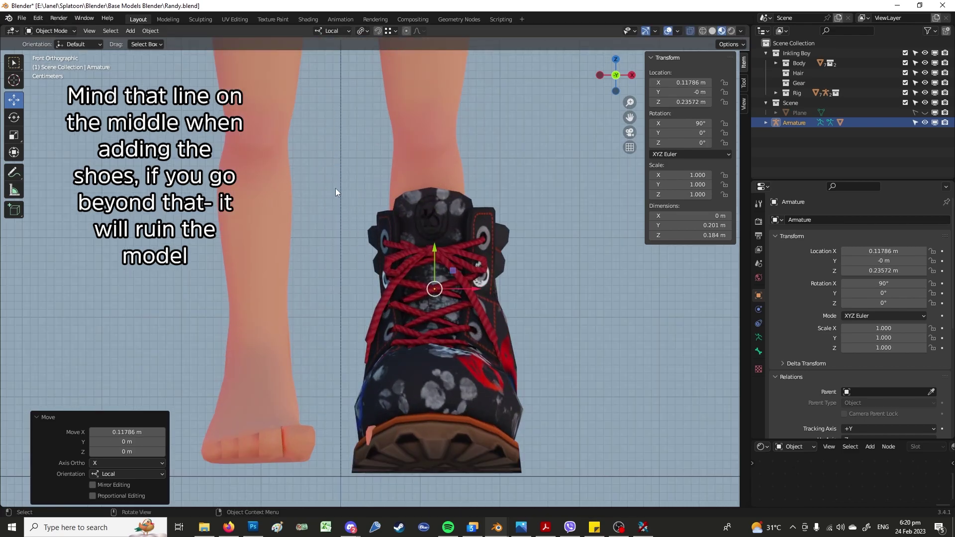
click(342, 320)
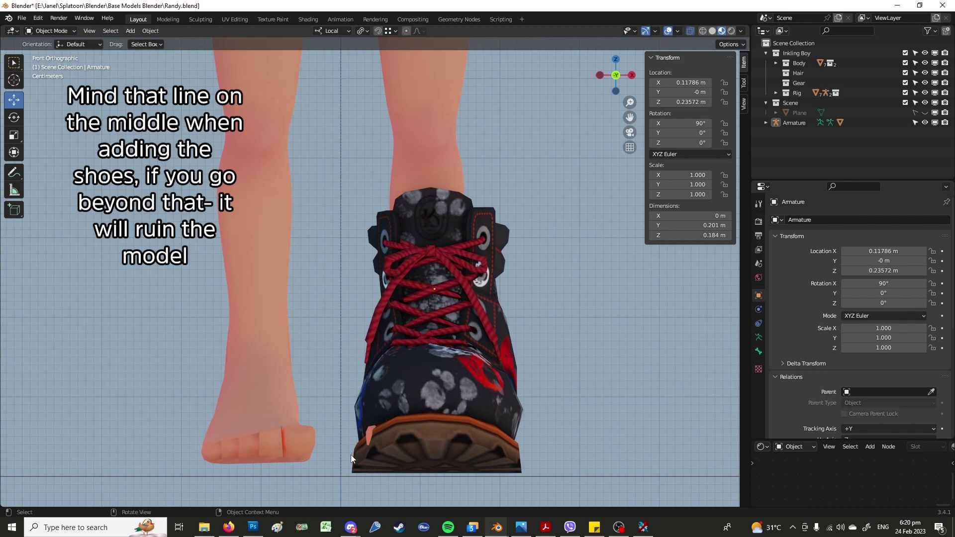
click(459, 407)
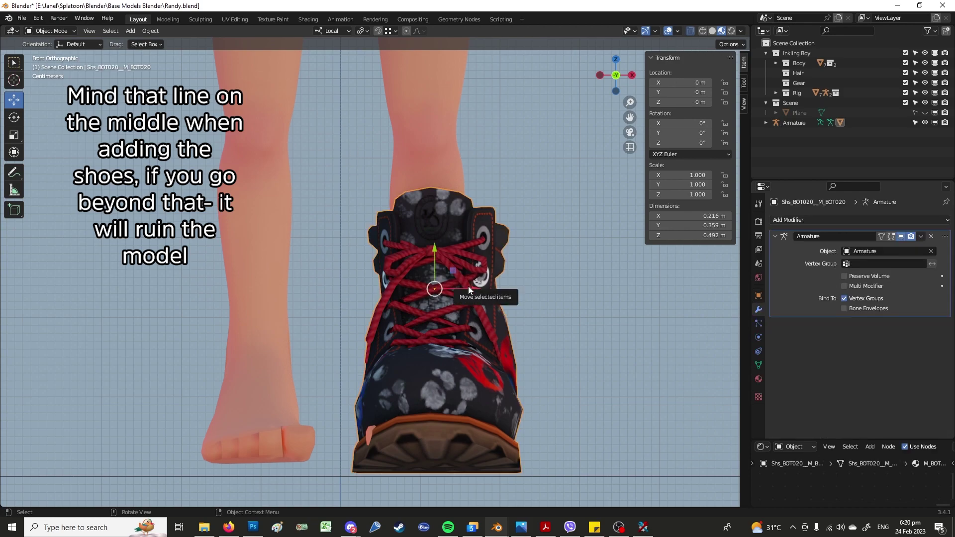
Duplicate the boot onto the other foot and mirror the copy on local X
drag(471, 287, 473, 286)
key(shift+d)
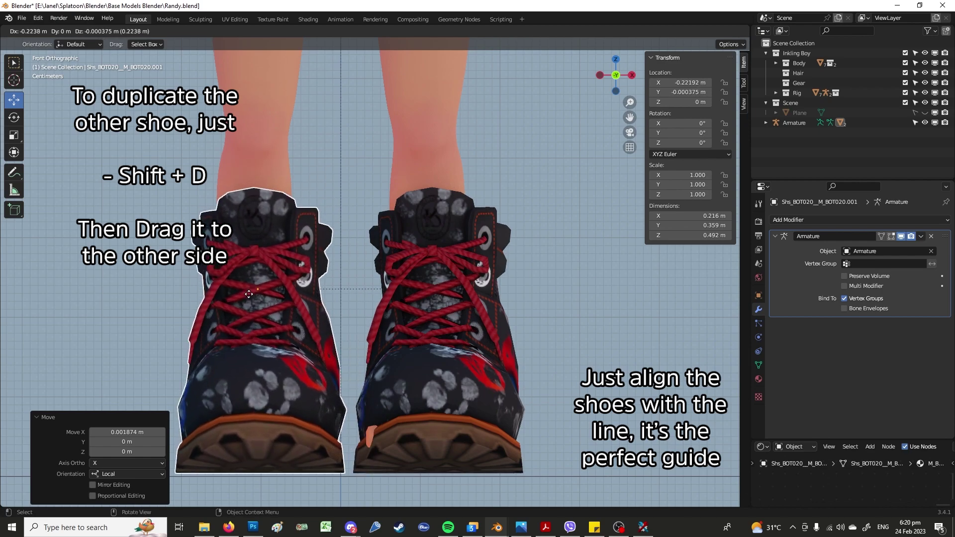
click(240, 294)
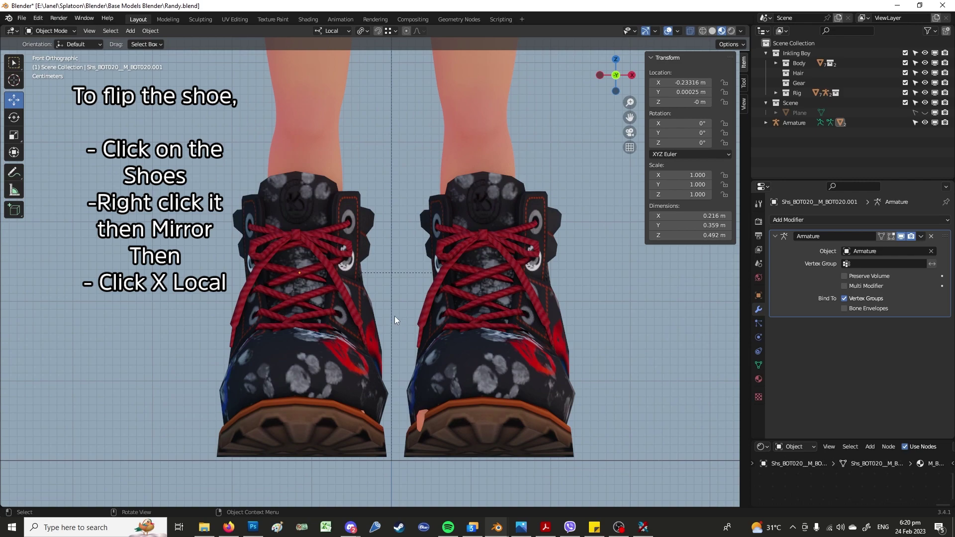
click(359, 323)
right_click(359, 323)
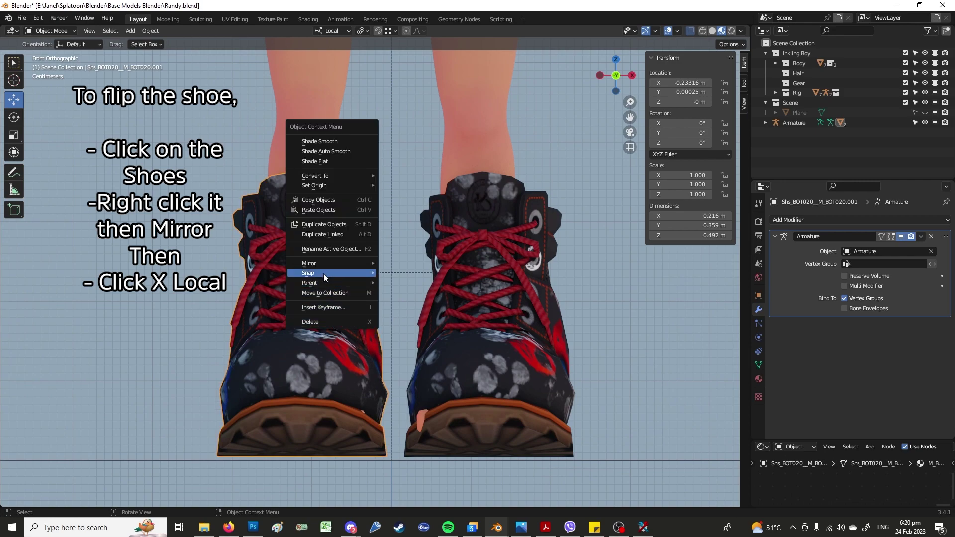
mouse_move(308, 263)
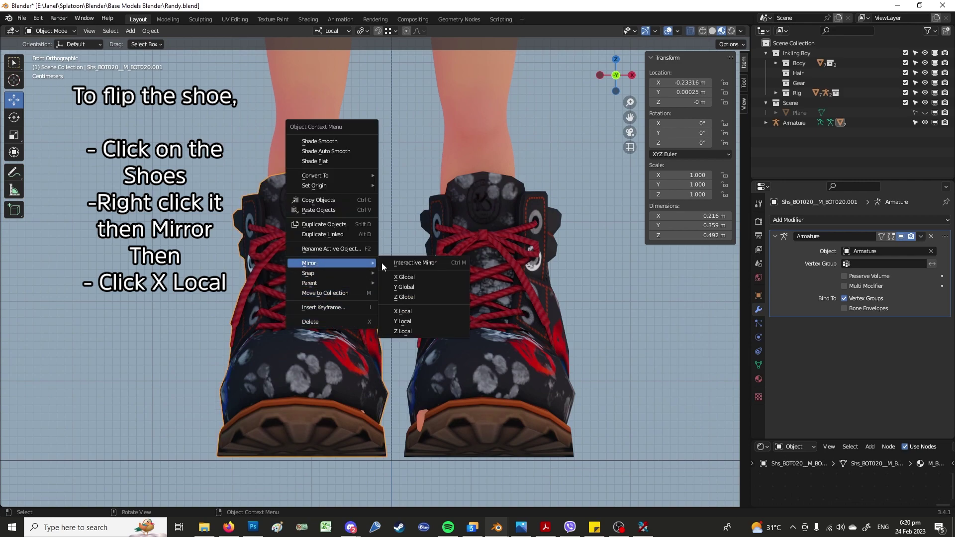
click(402, 310)
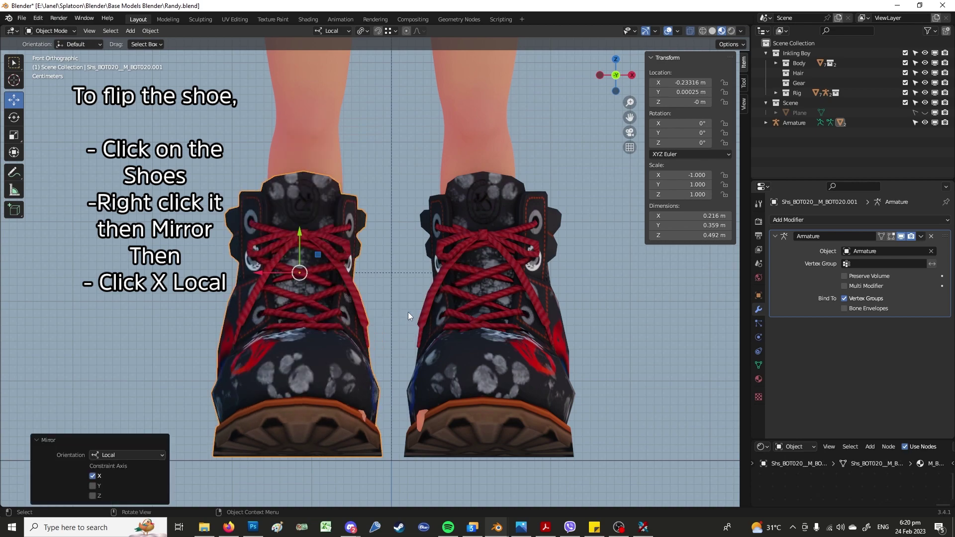
click(401, 310)
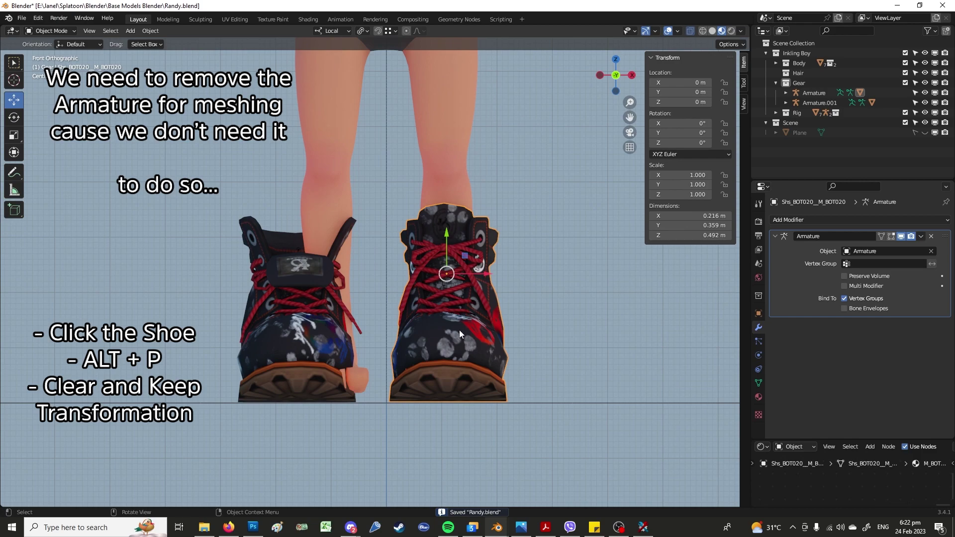
Unparent the boot keeping its transform and delete the armatures with their hierarchy
key(alt+p)
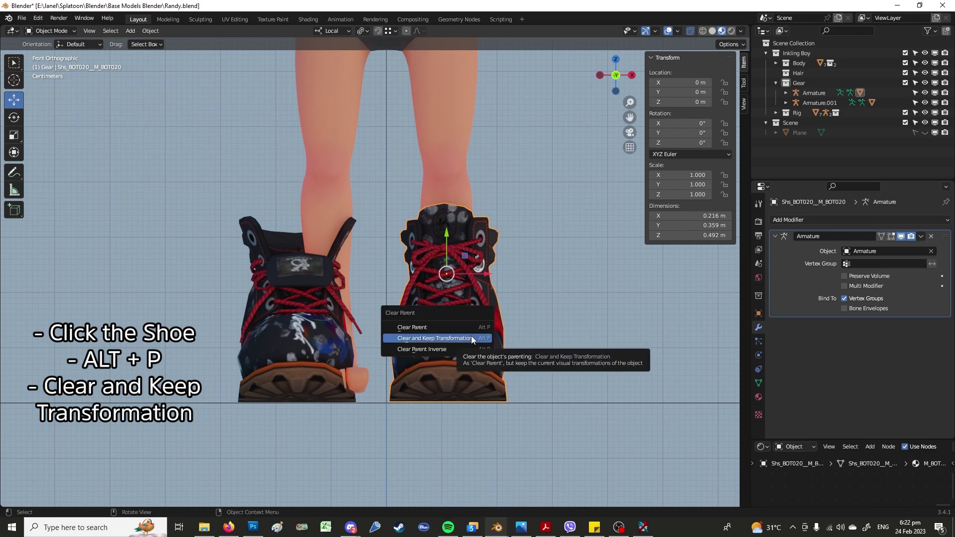
click(454, 338)
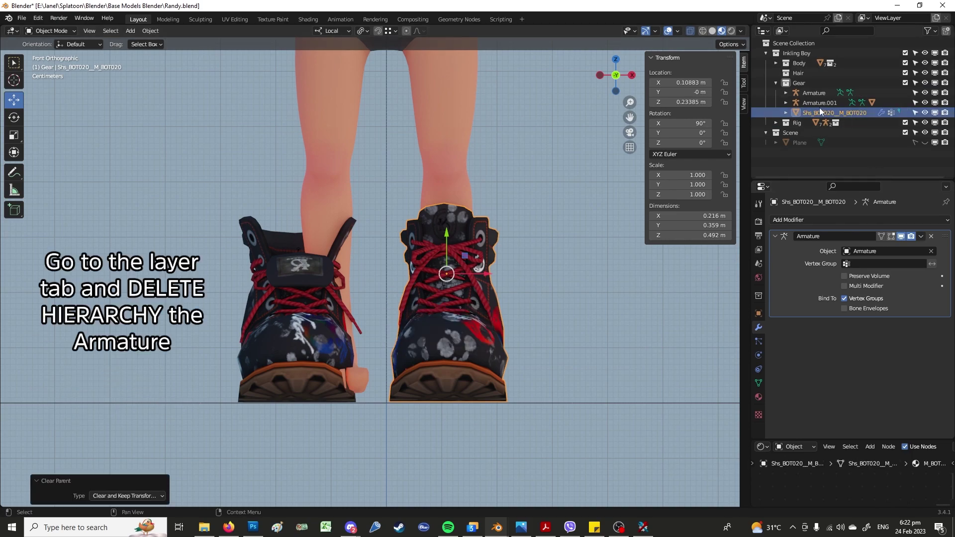
click(821, 103)
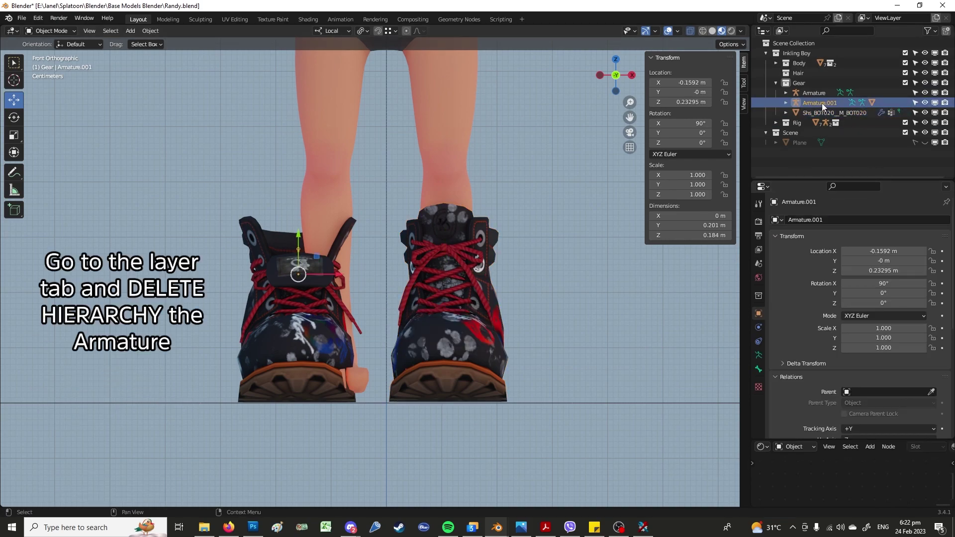
click(819, 94)
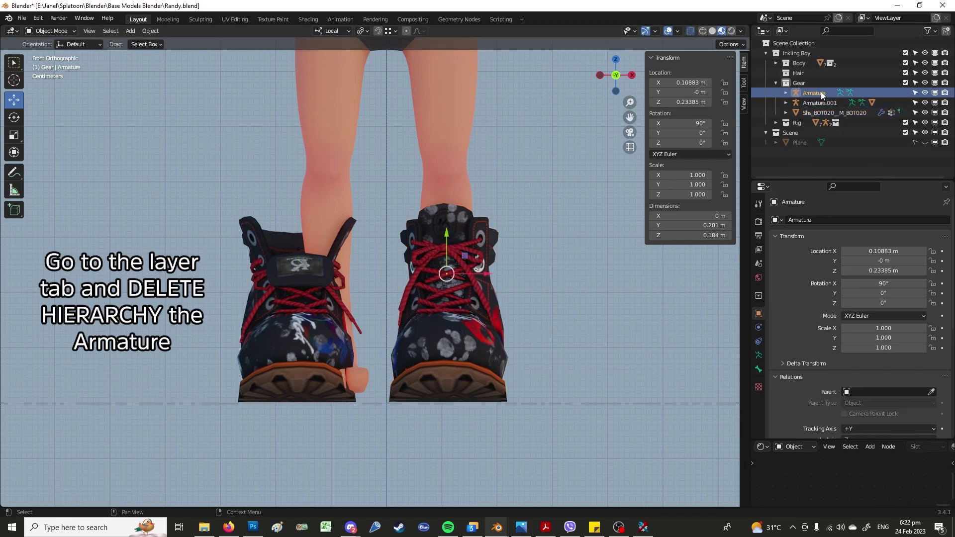
right_click(821, 92)
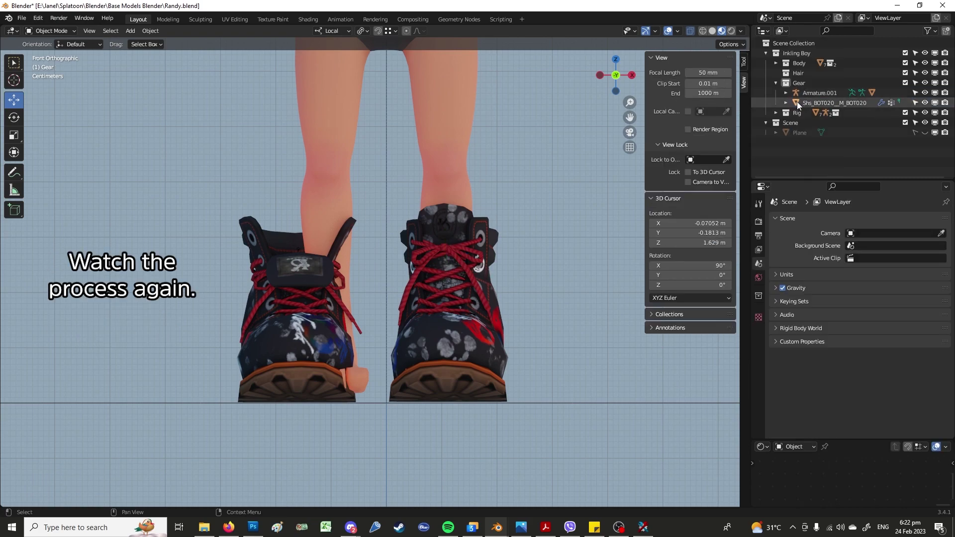
click(807, 93)
right_click(811, 90)
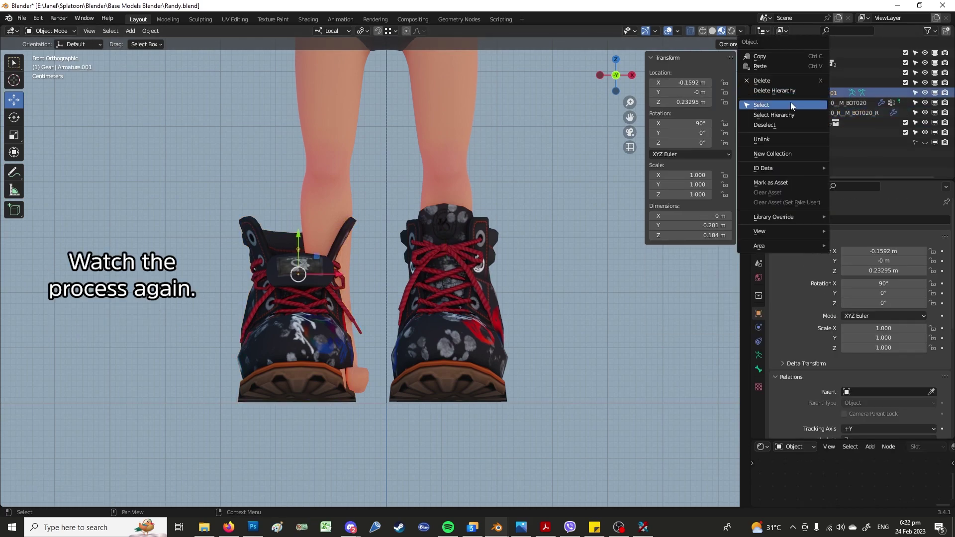
click(784, 93)
Select the right boot object and make sure it stays visible
click(853, 103)
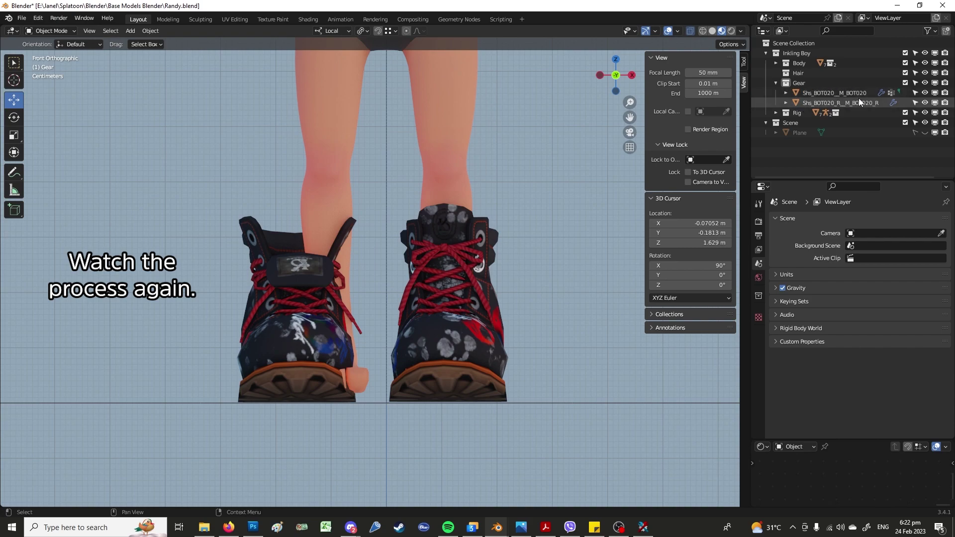
click(856, 93)
click(926, 92)
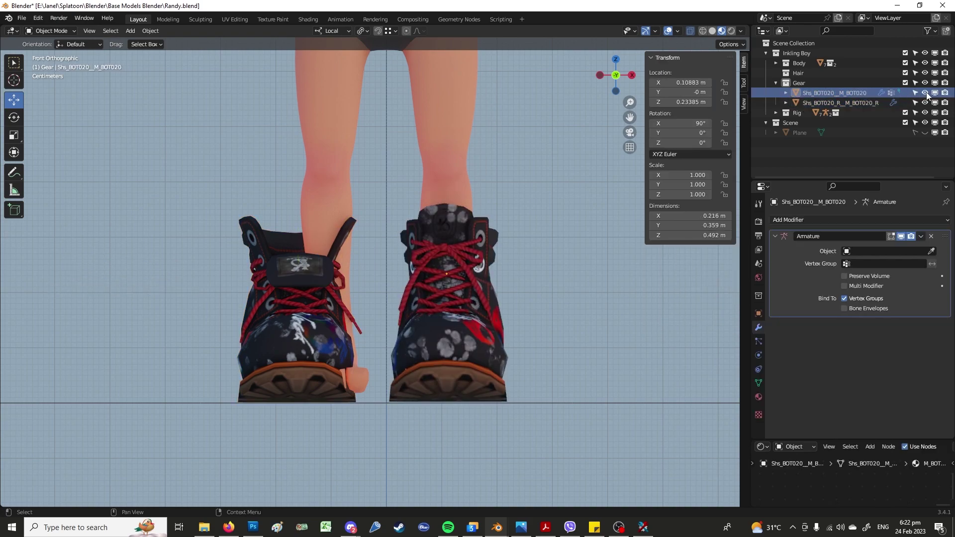
click(927, 93)
click(926, 93)
click(475, 354)
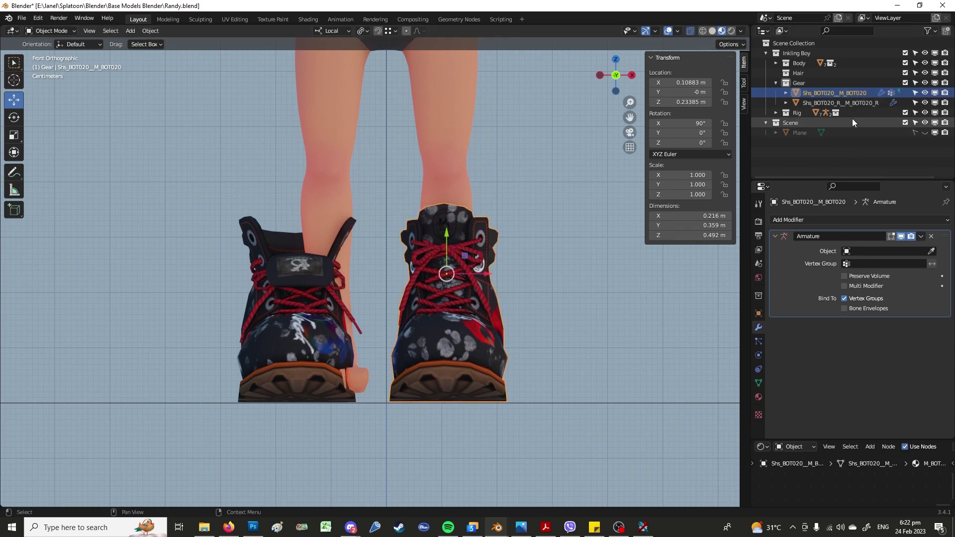
Rename the boots 'Right' and 'Left' in the Outliner
double_click(846, 93)
text(Right)
key(Return)
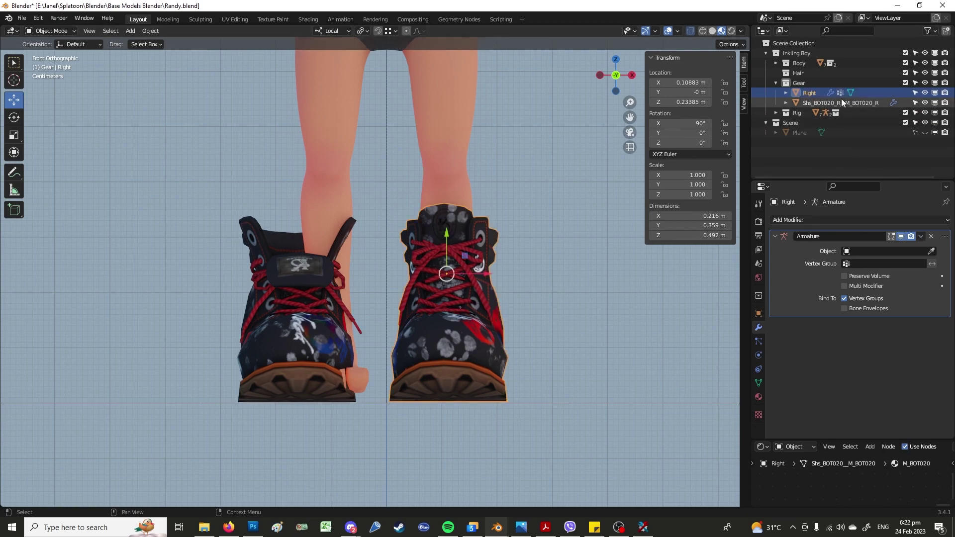
double_click(831, 103)
text(Left)
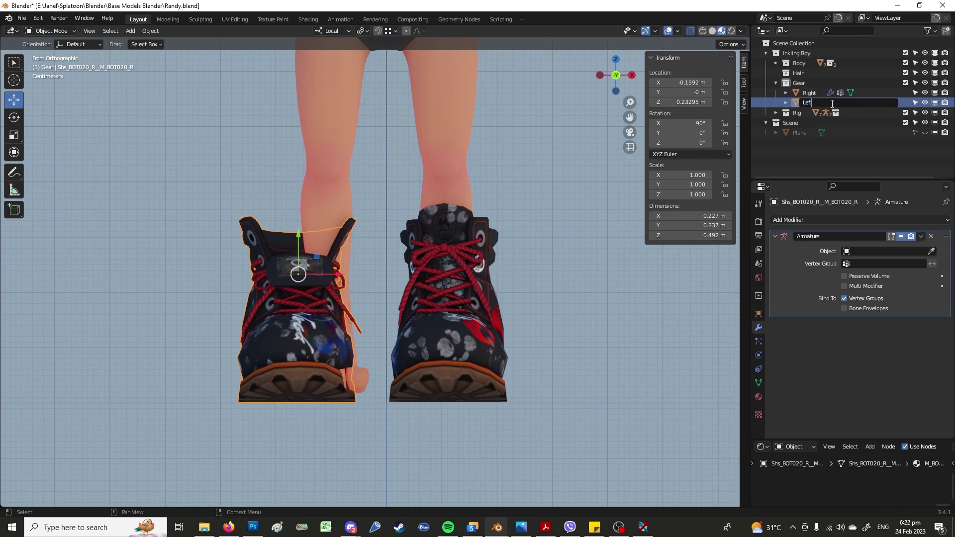
key(Return)
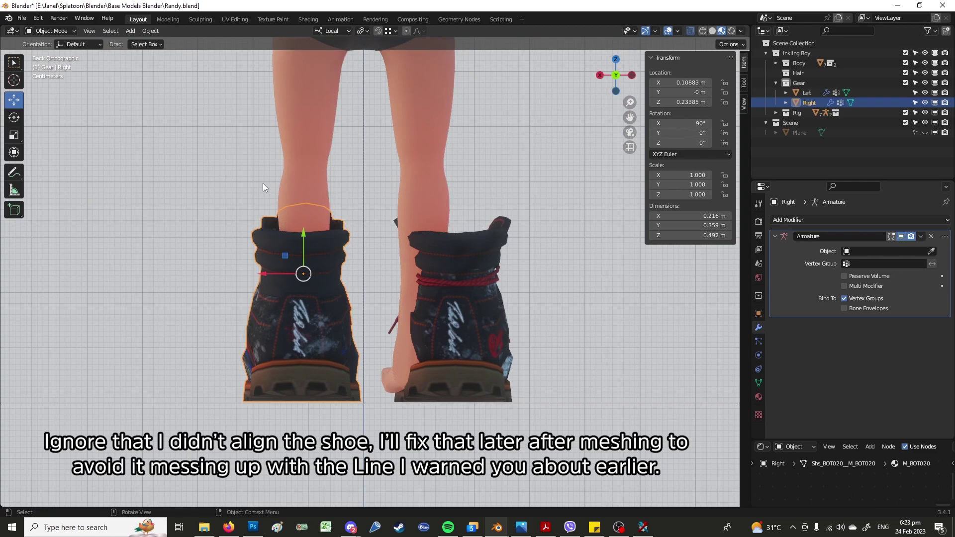
Frame the boots in front orthographic view and save the file
mouse_move(264, 187)
middle_down()
mouse_move(470, 194)
mouse_move(528, 139)
middle_up()
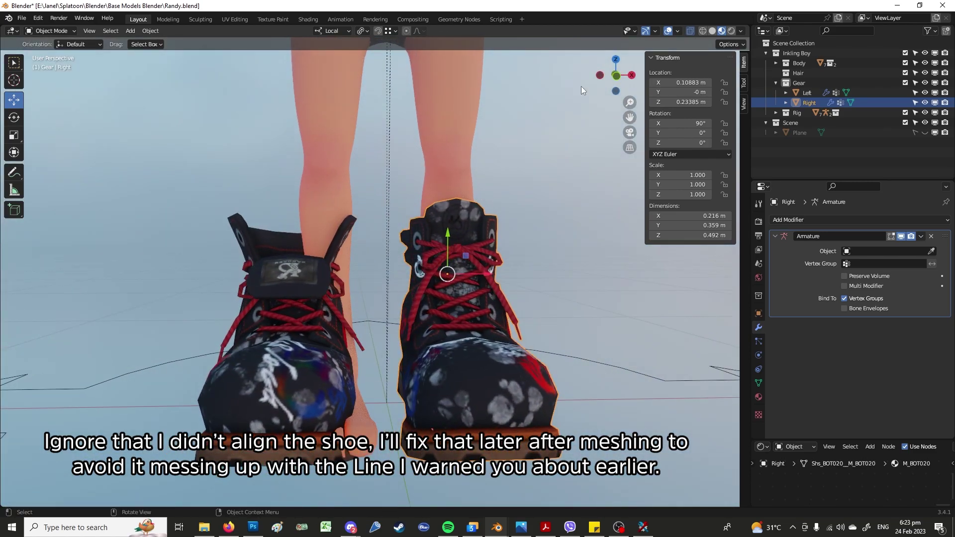
click(615, 79)
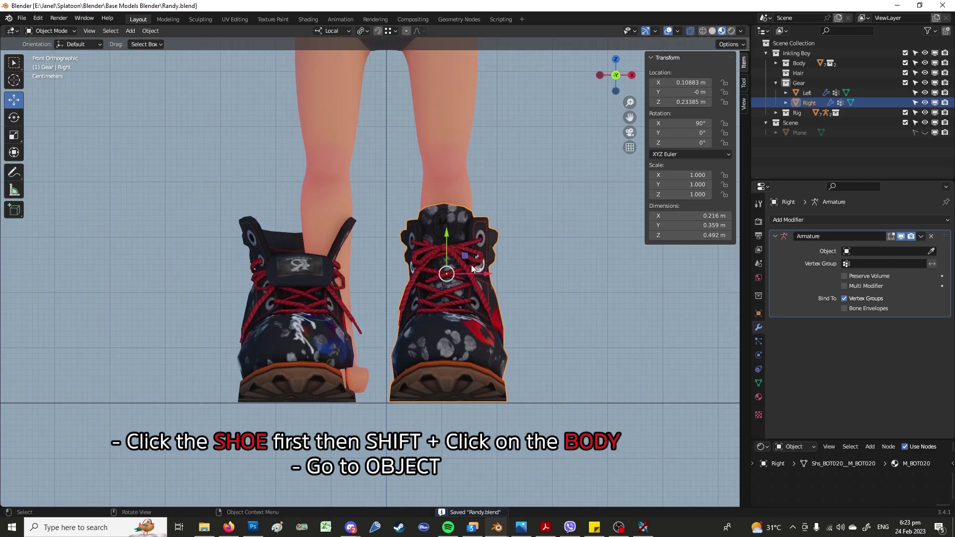
key(ctrl+s)
Transfer the body's vertex groups to the right boot with Nearest Face Interpolated mapping and all source layers
shift+click(446, 127)
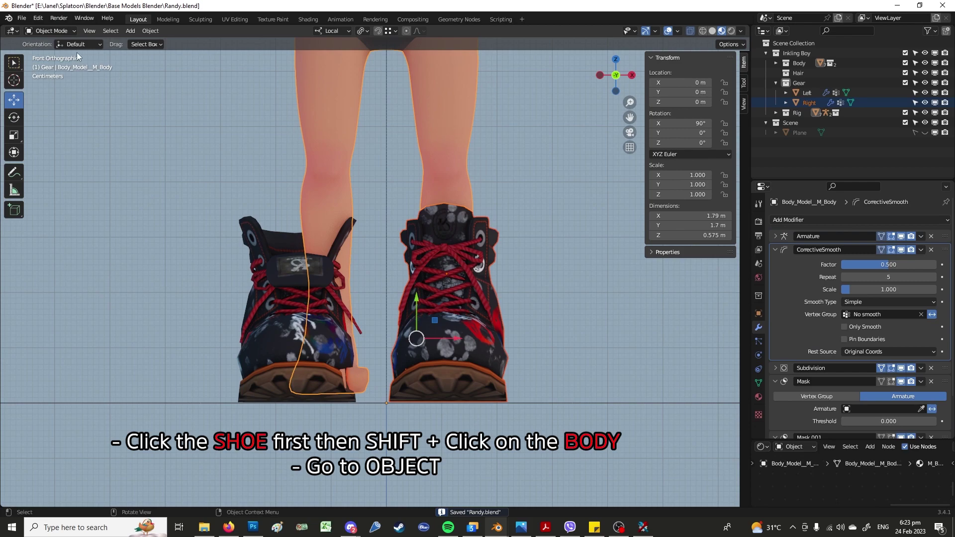
click(72, 32)
click(143, 33)
mouse_move(177, 234)
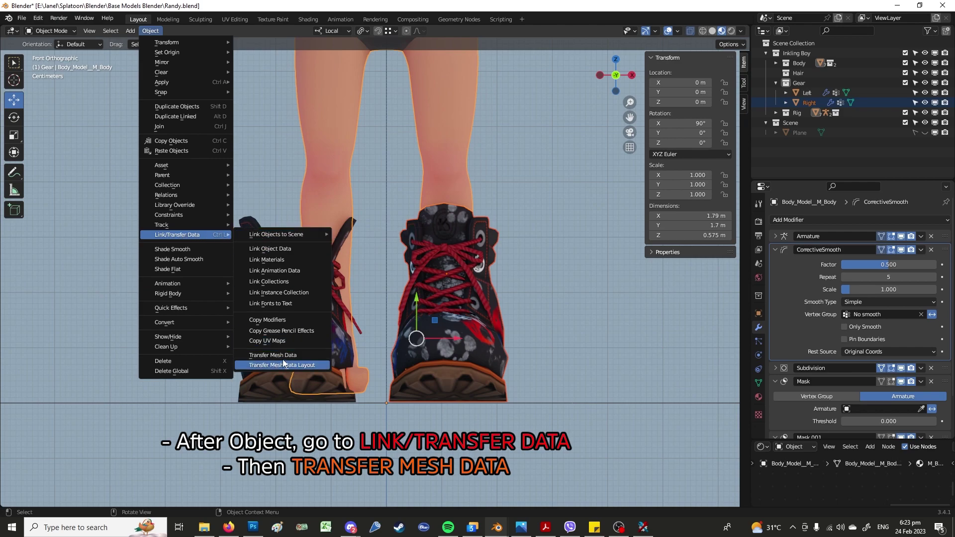
click(284, 355)
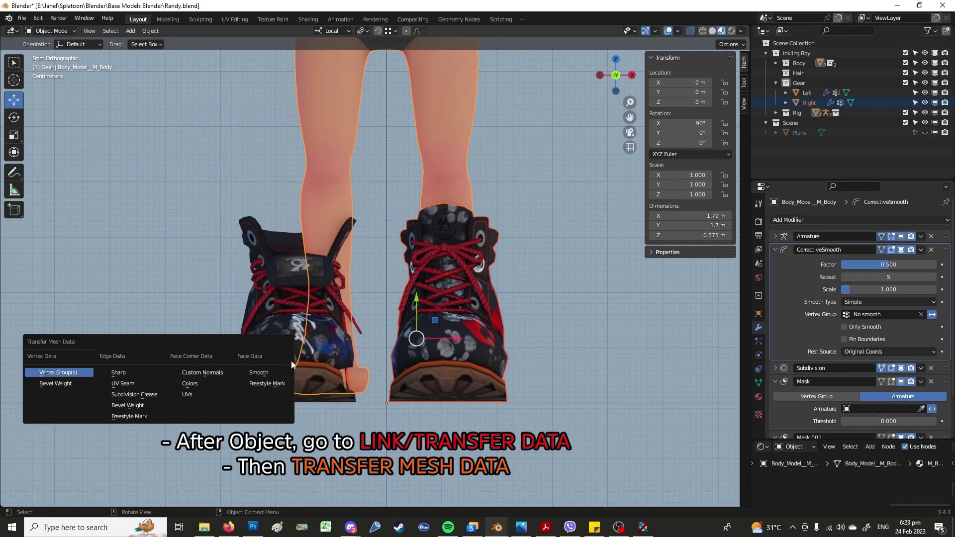
click(63, 374)
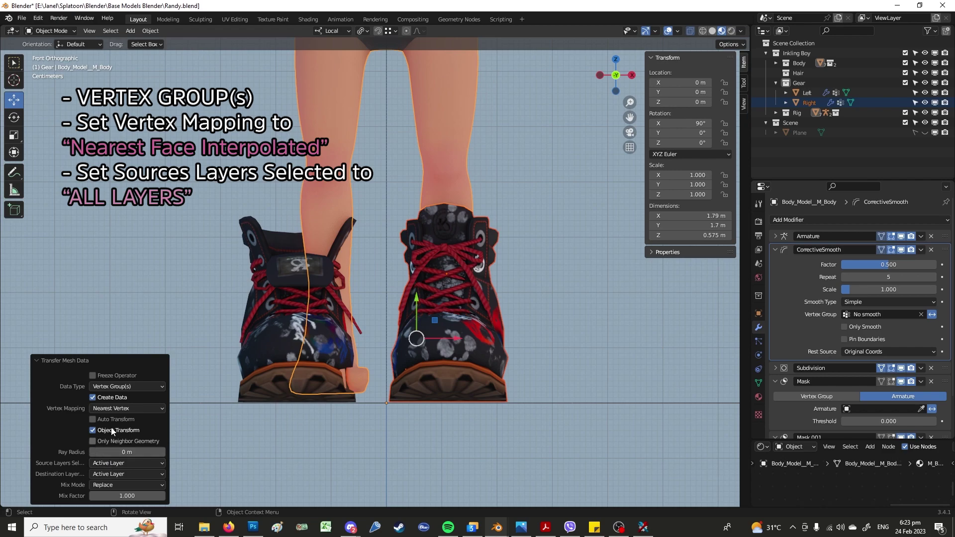
click(125, 408)
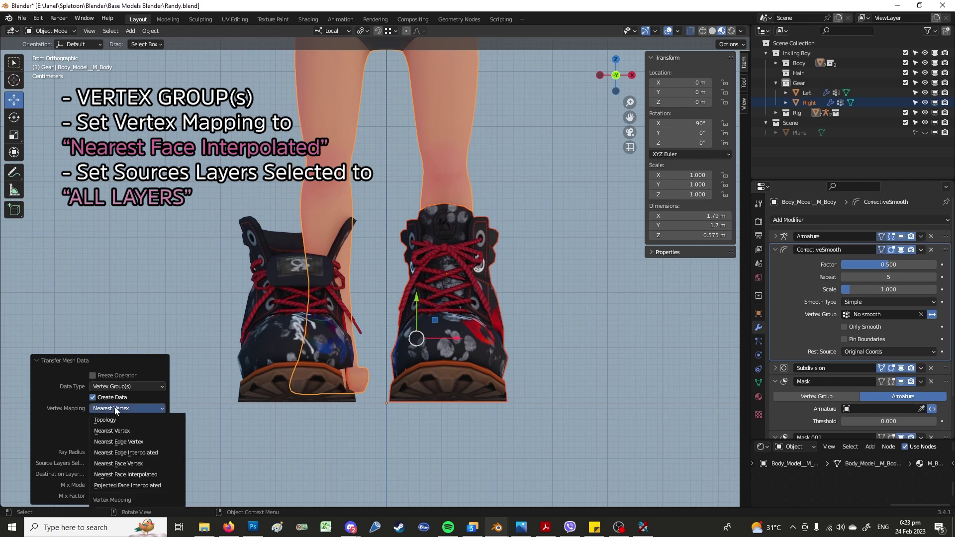
click(125, 475)
click(106, 464)
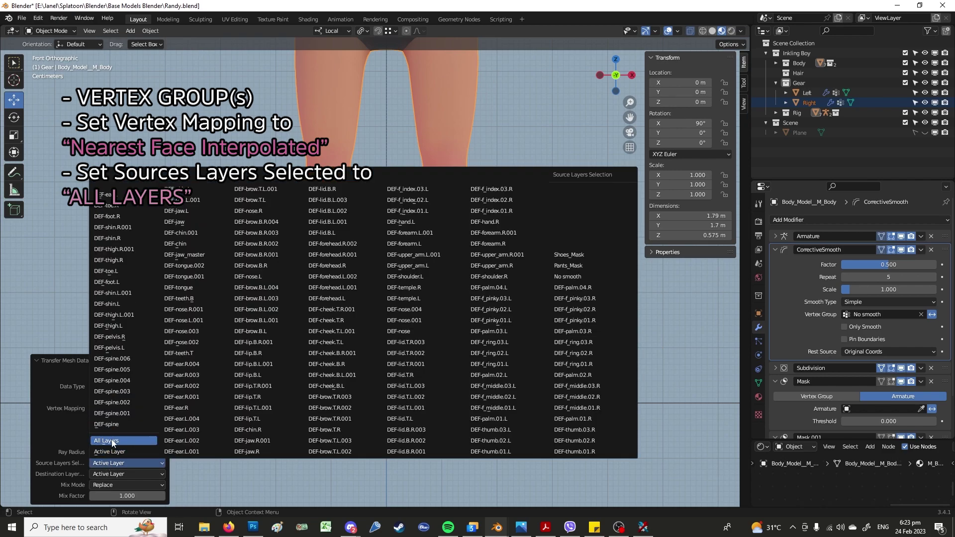
click(112, 442)
Parent the right boot to the rig with Armature Deform, With Empty Groups
click(348, 444)
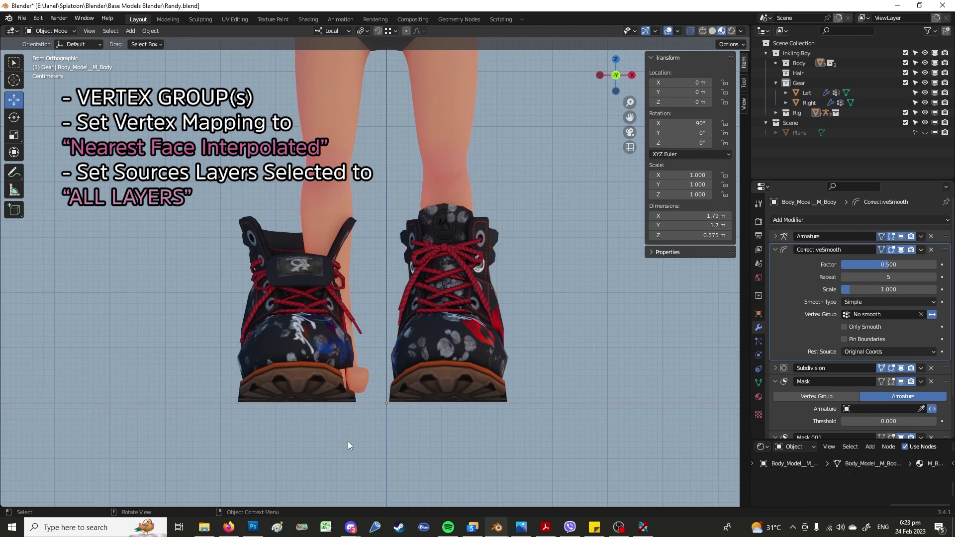
click(386, 348)
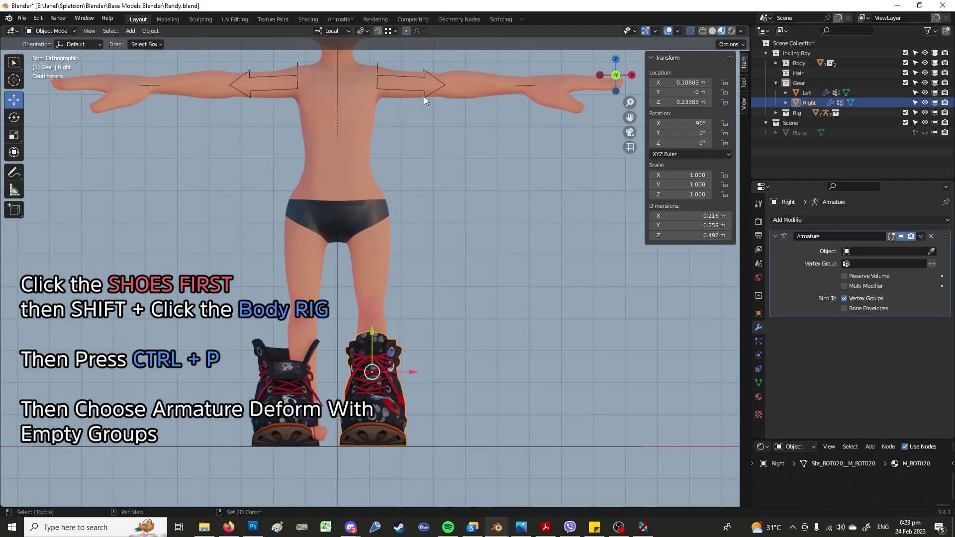
shift+click(424, 97)
key(ctrl+p)
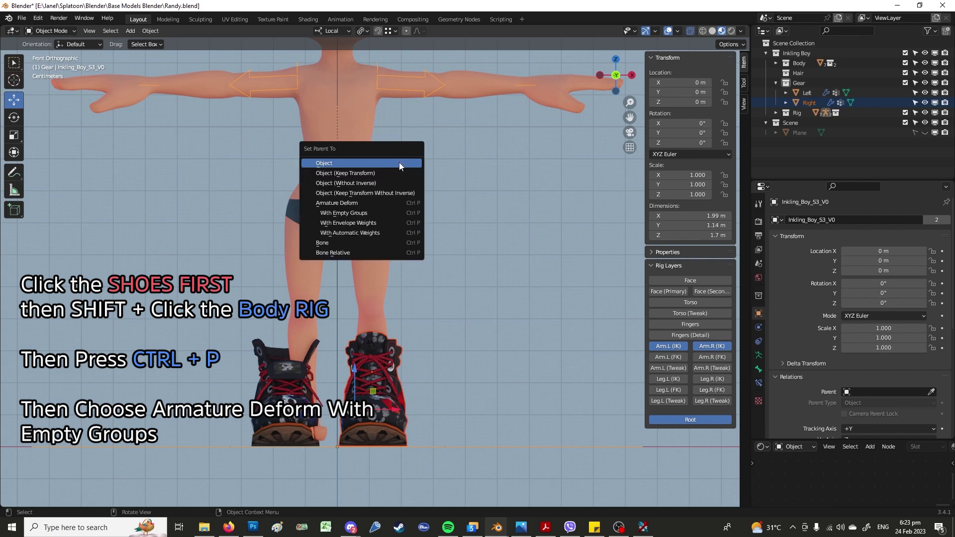
click(363, 214)
Select the left boot on its own
click(482, 318)
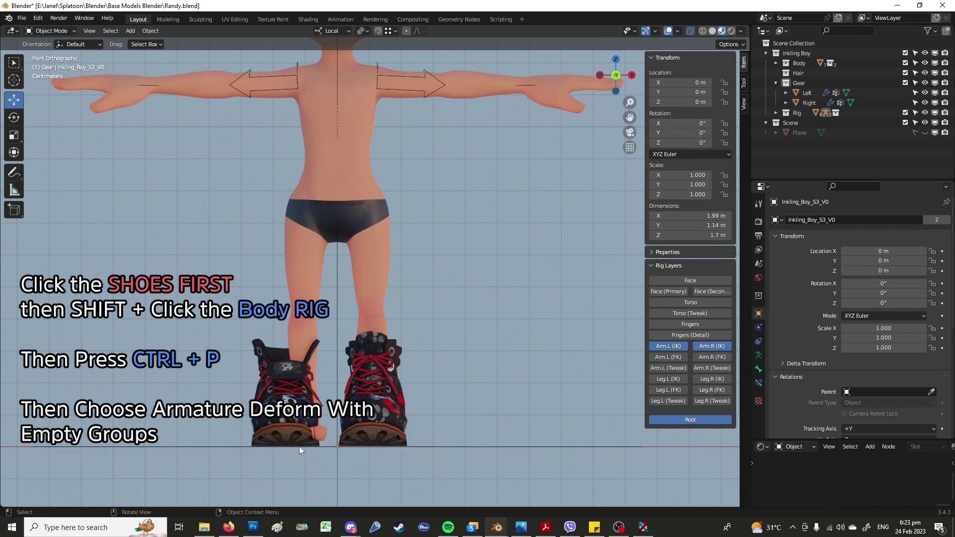
click(284, 424)
scroll(300, 427, up, 1)
scroll(300, 426, up, 1)
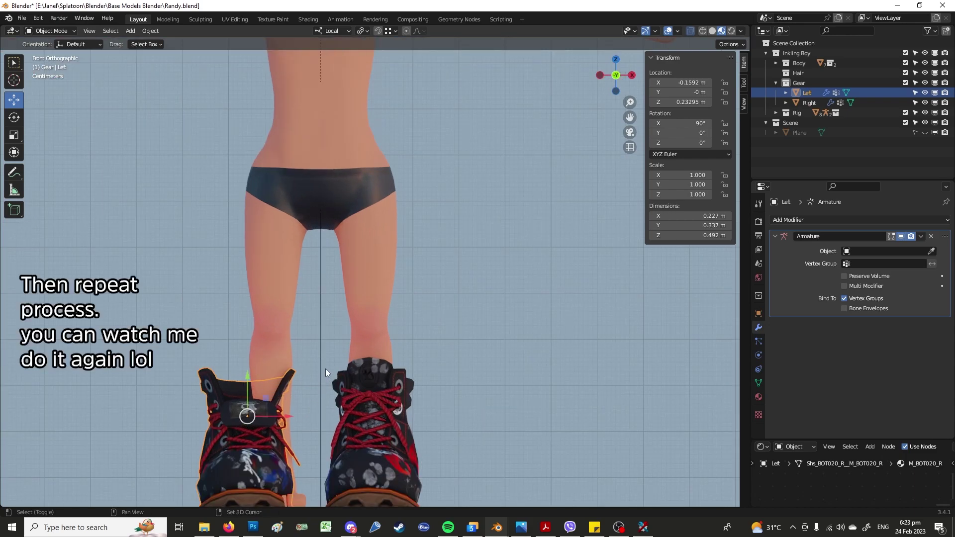
Copy the body's vertex groups onto the left boot via Link/Transfer Data
shift+click(273, 342)
click(157, 32)
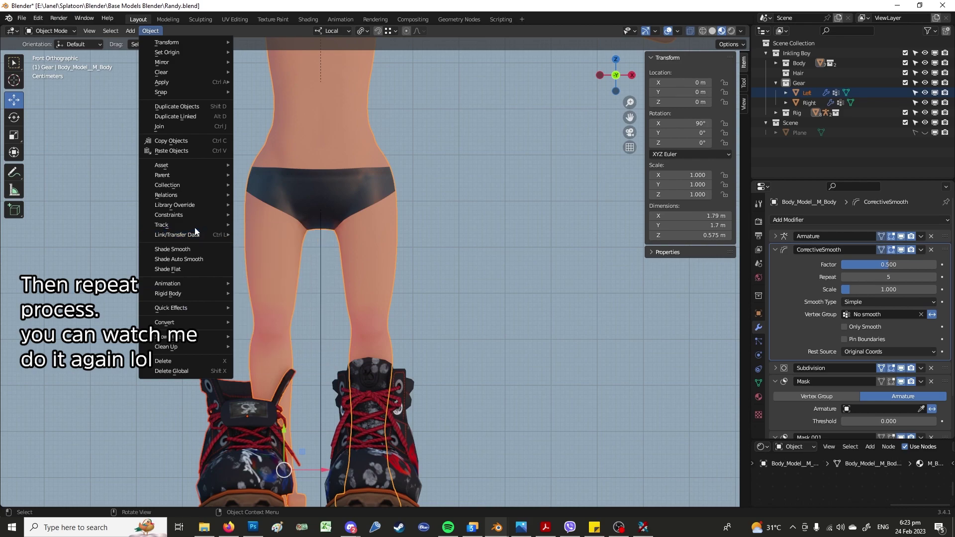
mouse_move(177, 234)
click(283, 355)
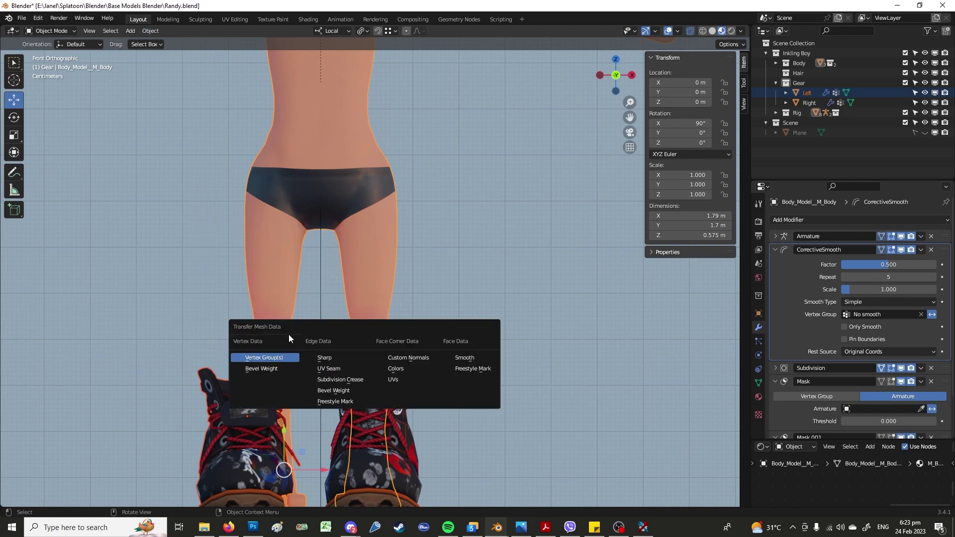
click(244, 364)
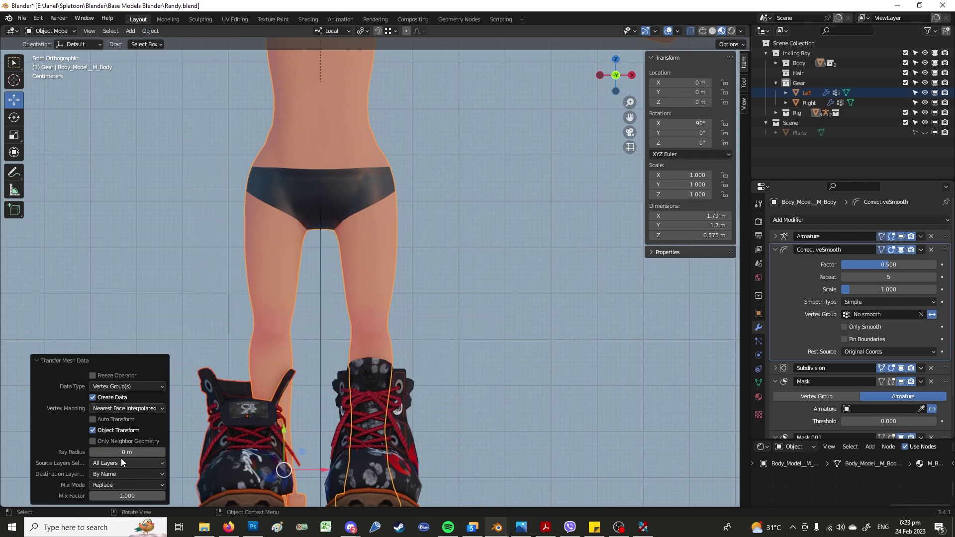
Parent the left boot to the rig with Armature Deform, With Empty Groups
click(229, 356)
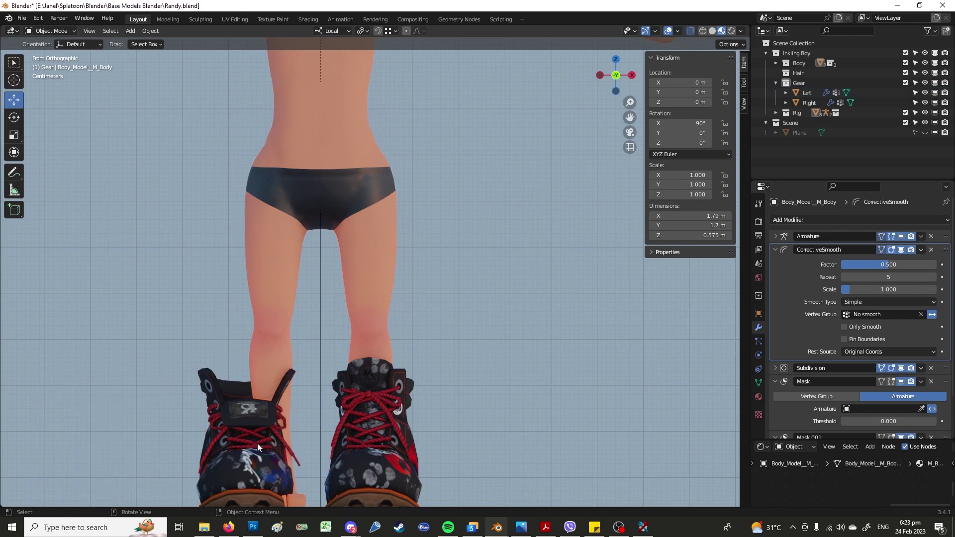
click(245, 452)
scroll(245, 452, down, 2)
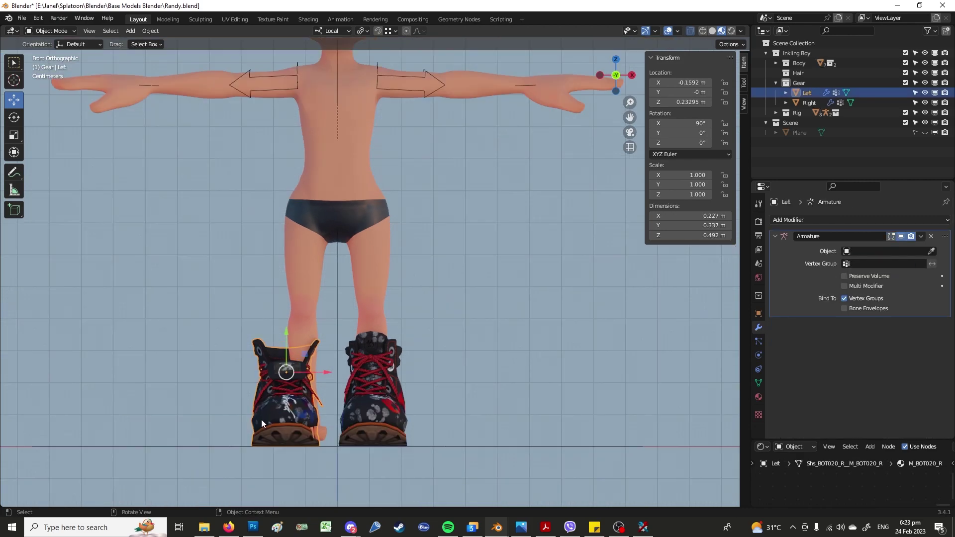
shift+click(405, 89)
key(ctrl+p)
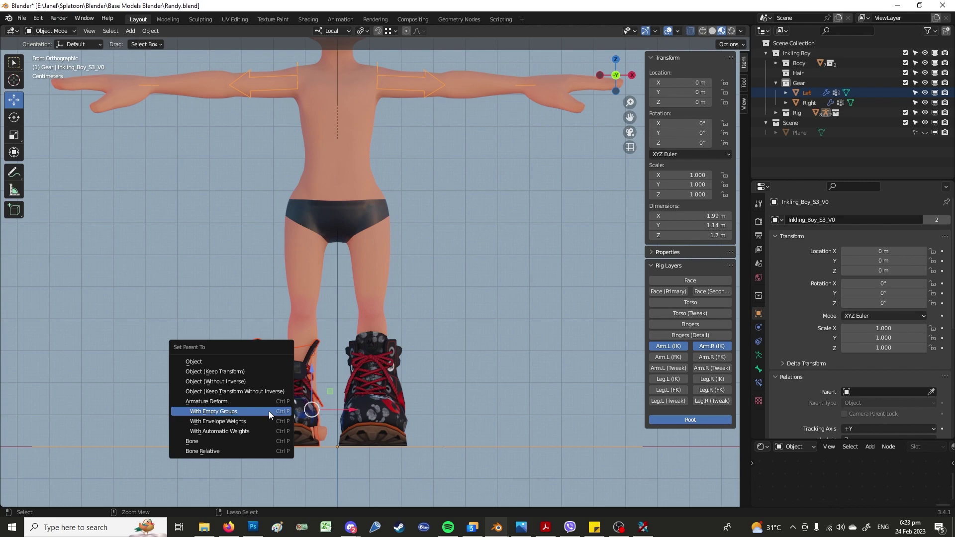
click(269, 411)
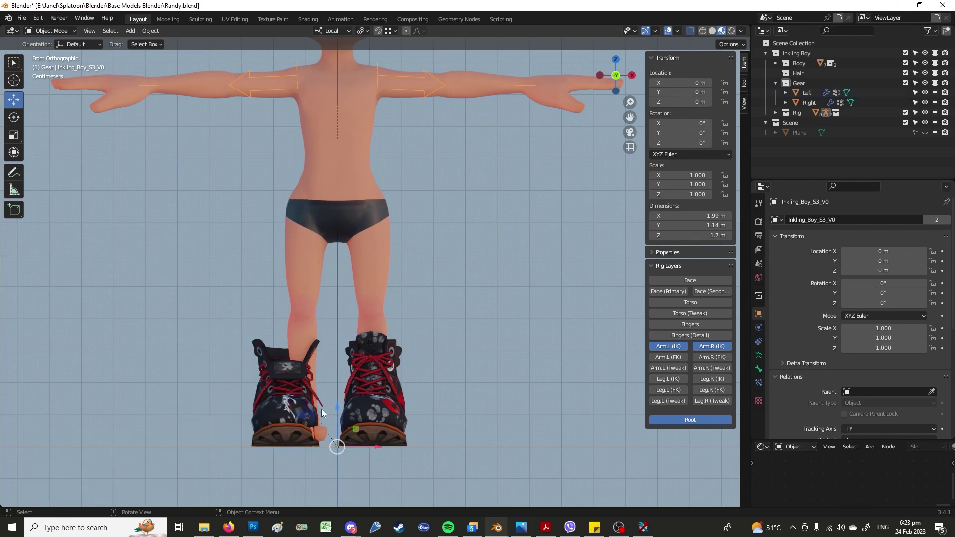
Slide the left boot 0.052843 m along X toward the other boot
click(270, 416)
drag(326, 370, 348, 371)
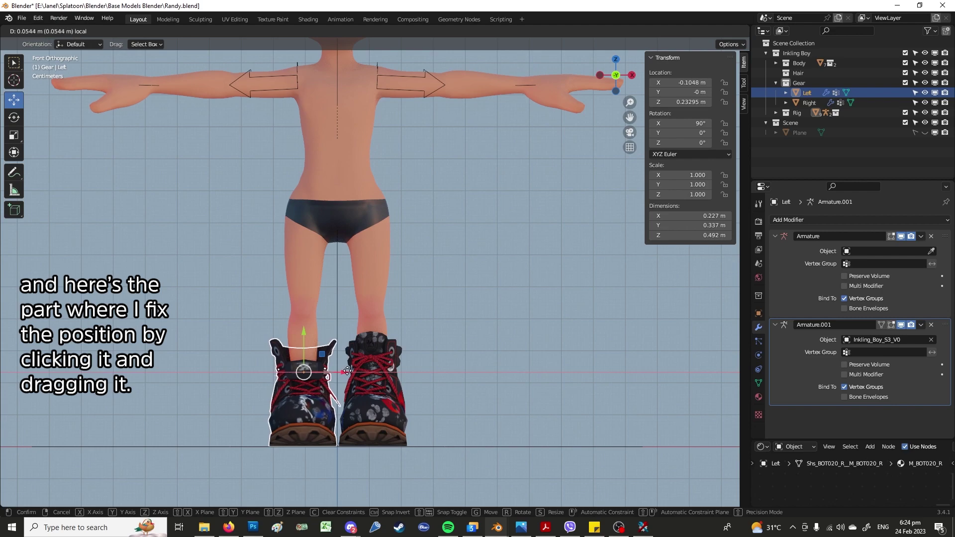
middle_drag(521, 386, 520, 396)
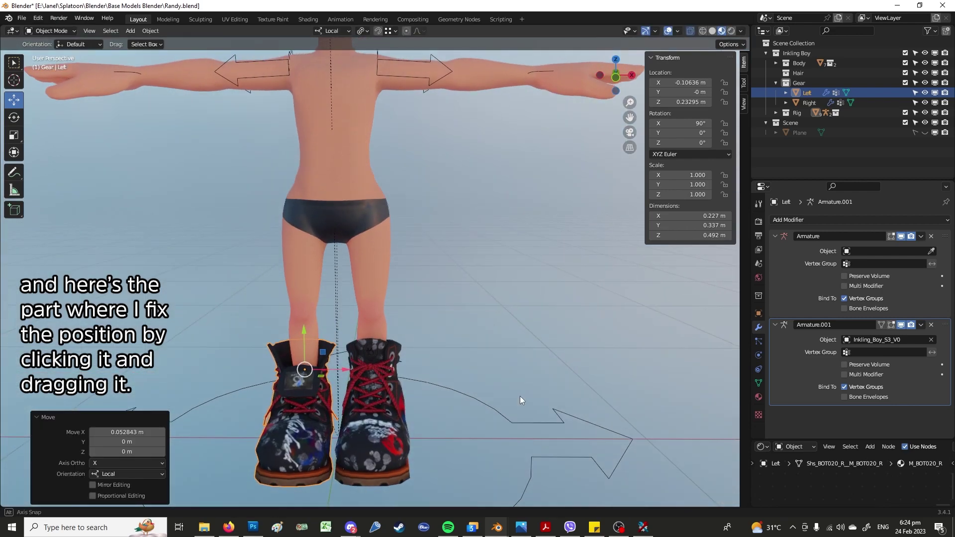
click(497, 400)
Save, put the rig in Pose Mode, and show the Leg.L and Leg.R IK controls
key(ctrl+s)
click(50, 30)
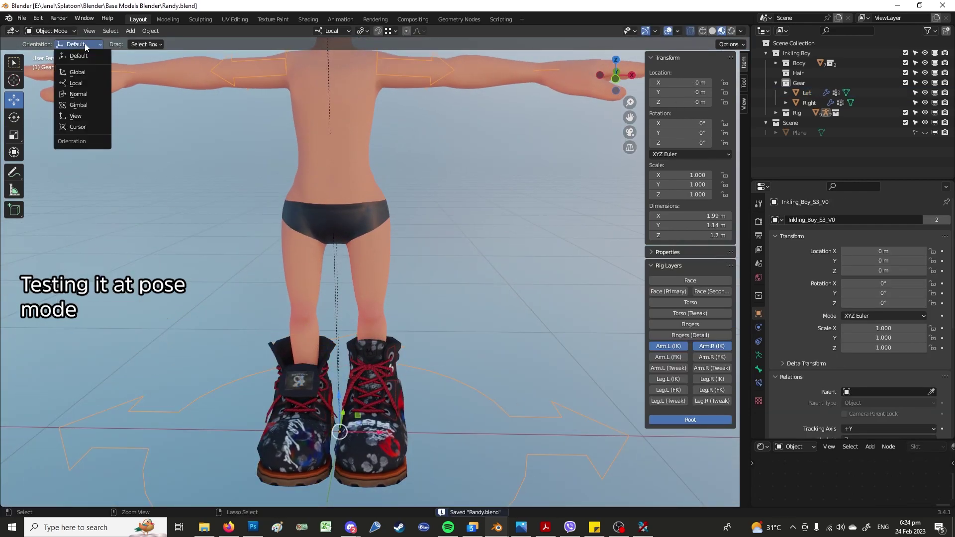
click(60, 31)
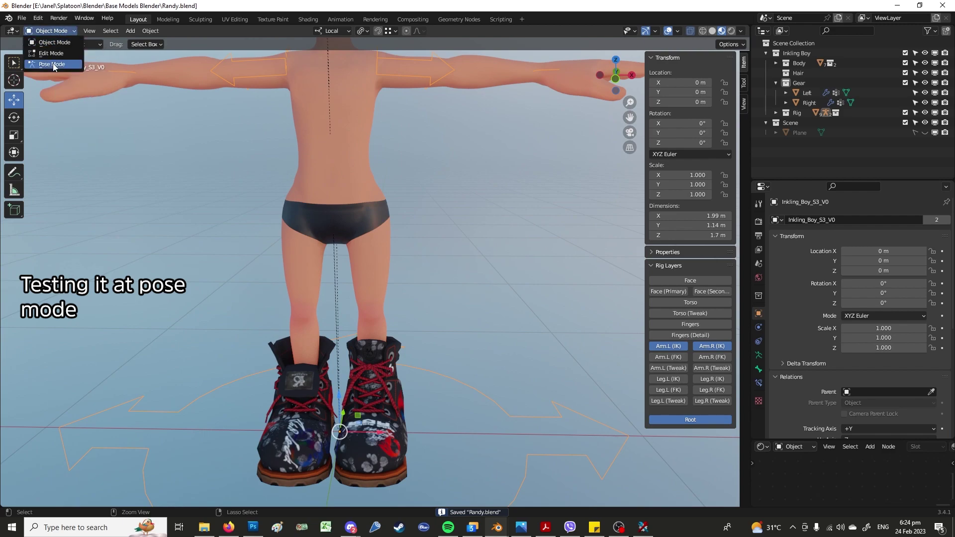
click(52, 64)
click(470, 387)
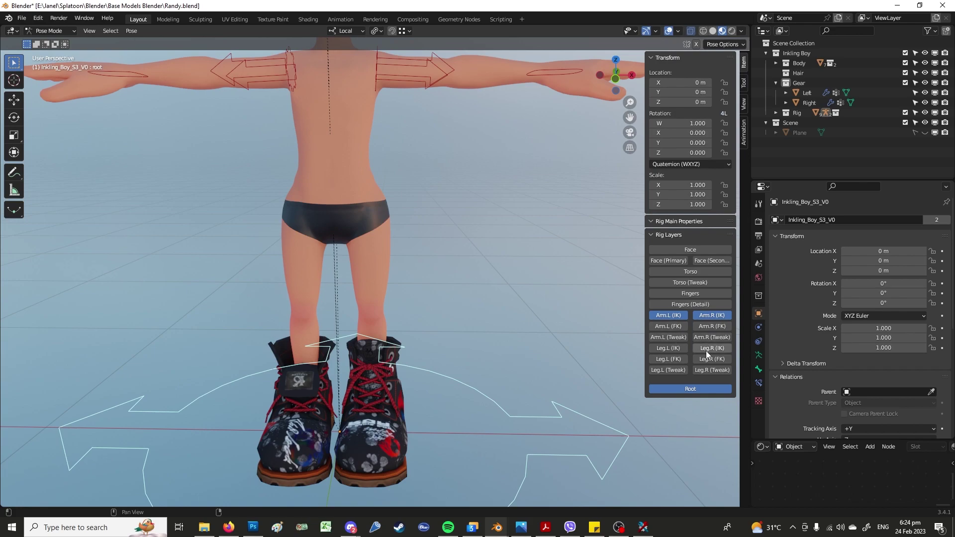
click(703, 350)
click(675, 348)
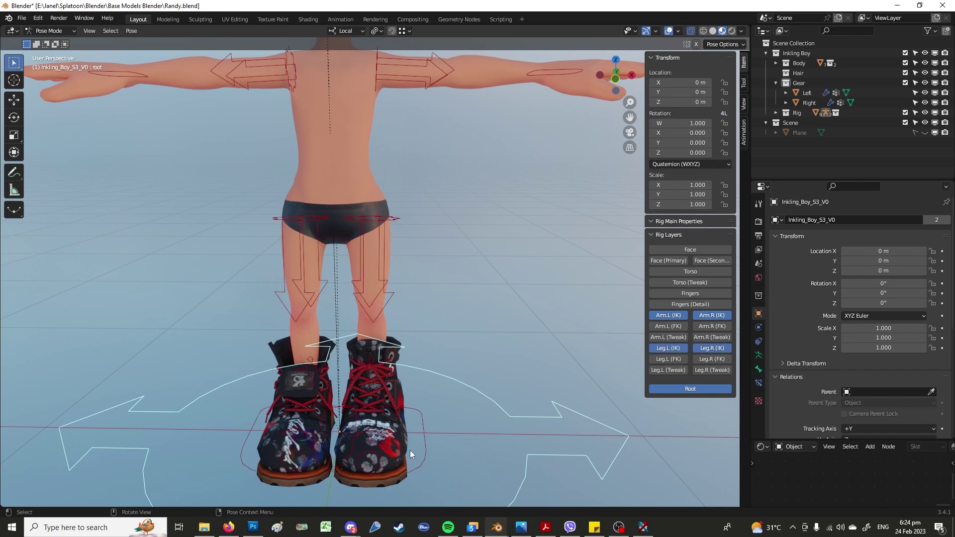
Test-move the left and right foot IK controls, undoing each move
click(428, 446)
click(14, 99)
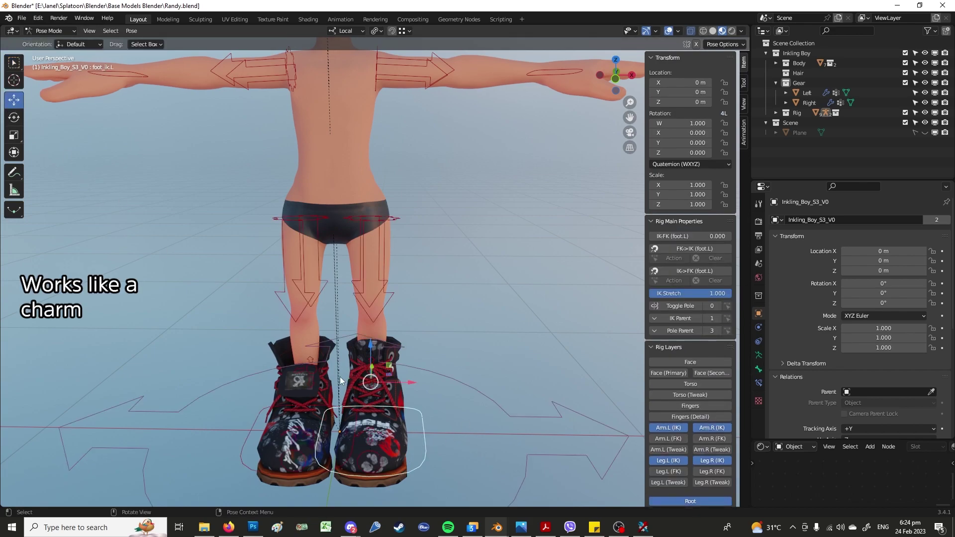
drag(410, 386, 473, 376)
key(ctrl+z)
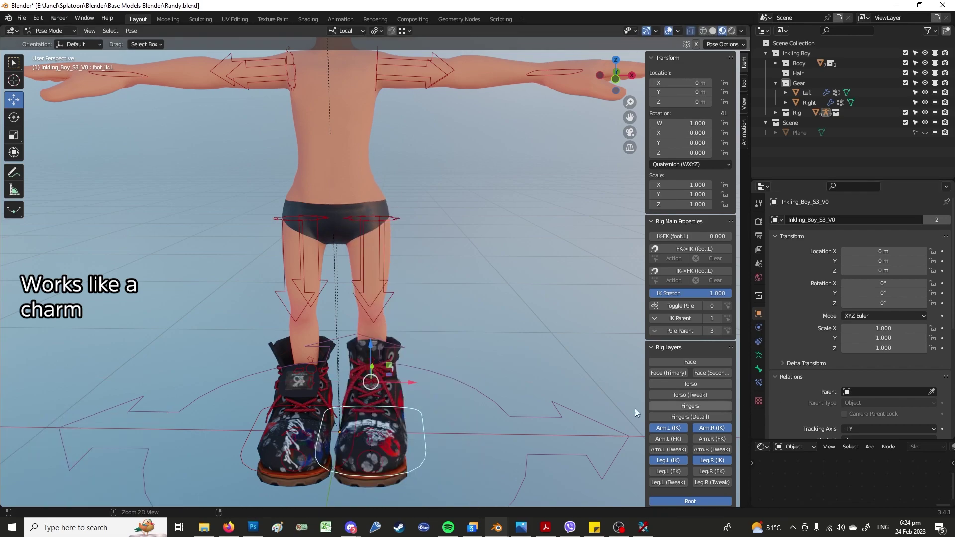
click(245, 465)
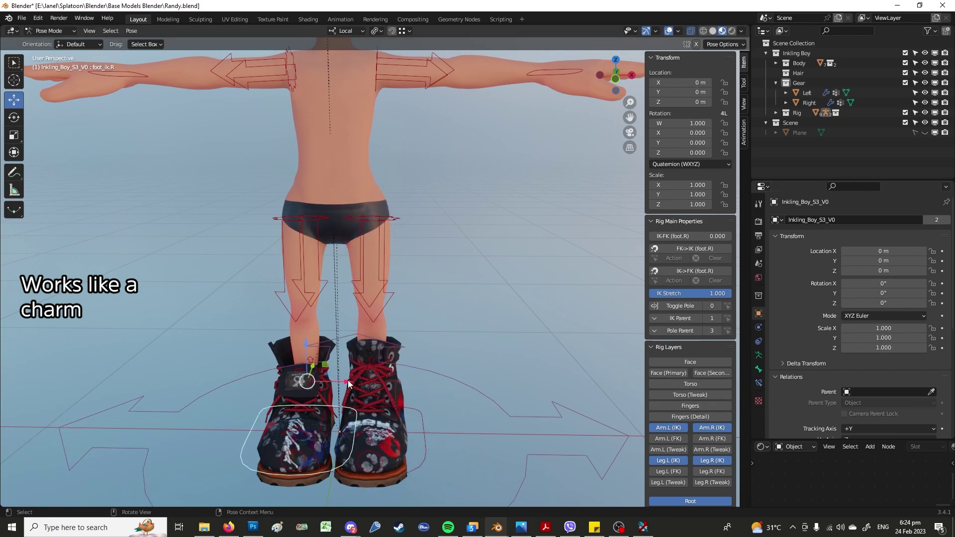
drag(347, 380, 270, 374)
key(ctrl+z)
Test-rotate the right toe IK bone to check the boot bends, then undo
click(301, 455)
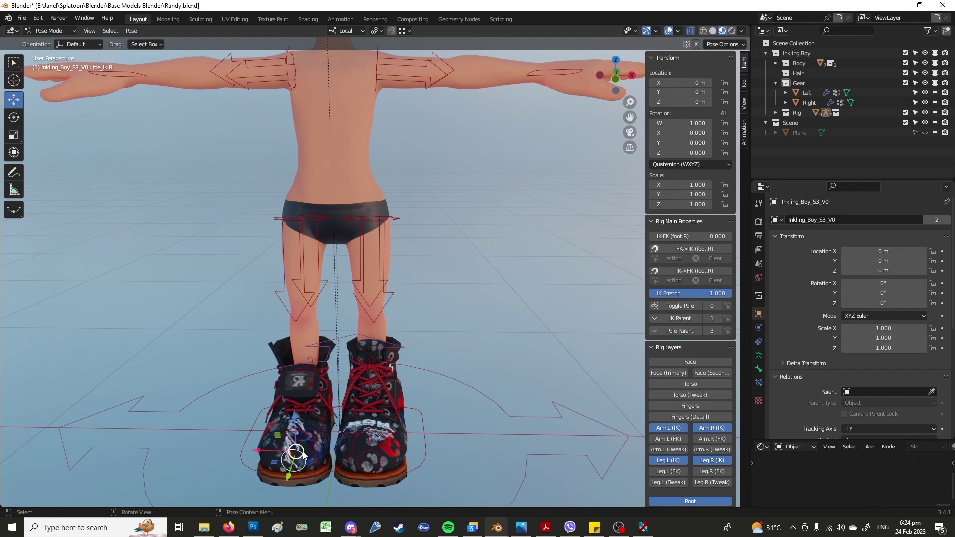
click(14, 117)
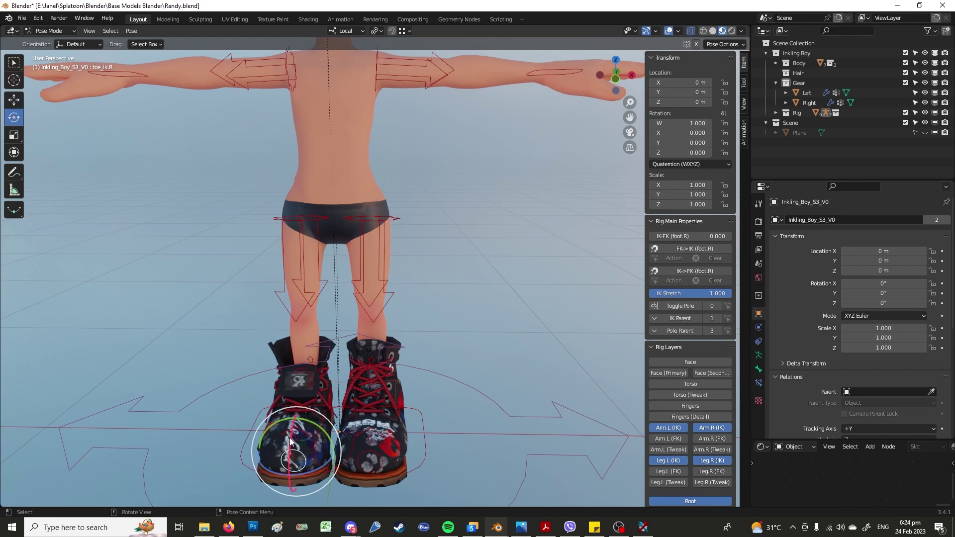
drag(292, 441, 298, 433)
key(ctrl+z)
Import Har_SQD015_M.fbx from the Har > Har_SQD015 folder
click(368, 452)
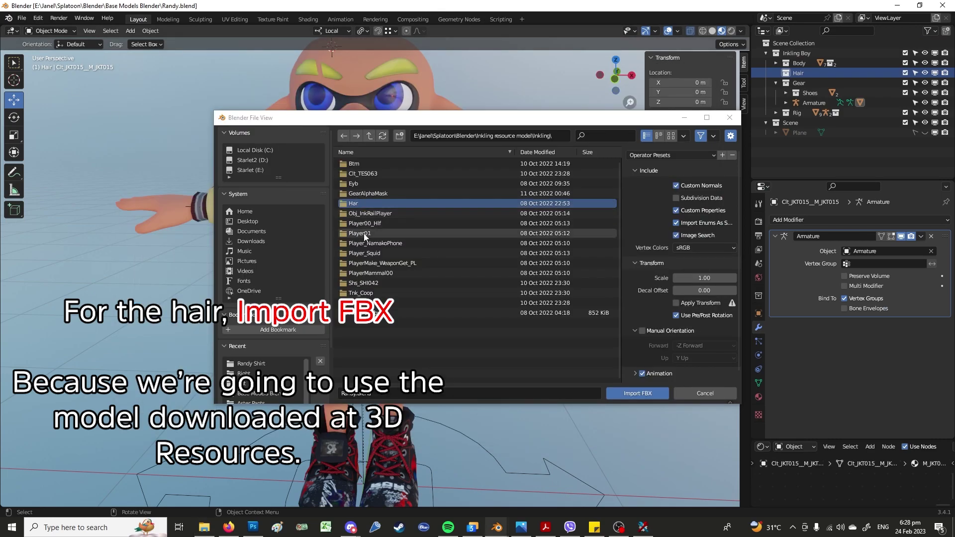
double_click(360, 202)
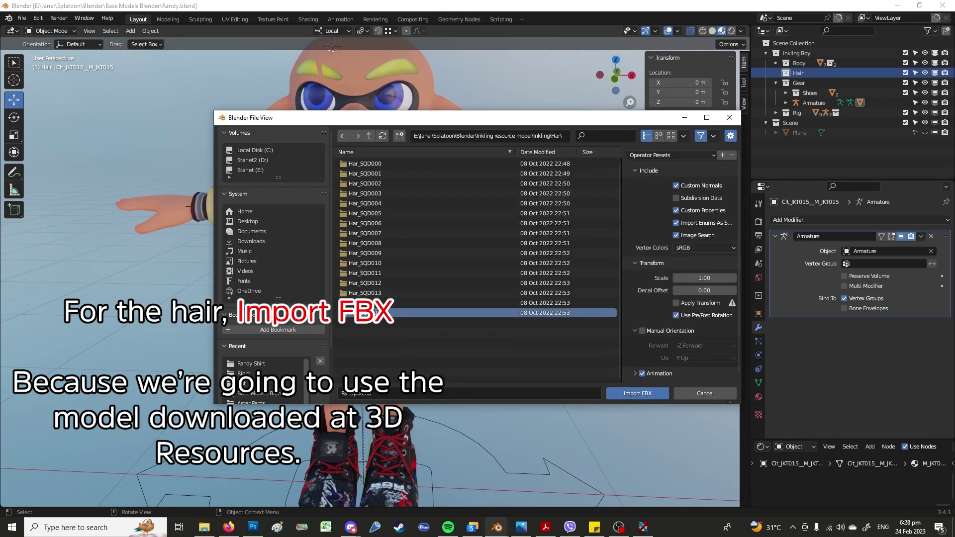
double_click(376, 312)
double_click(381, 174)
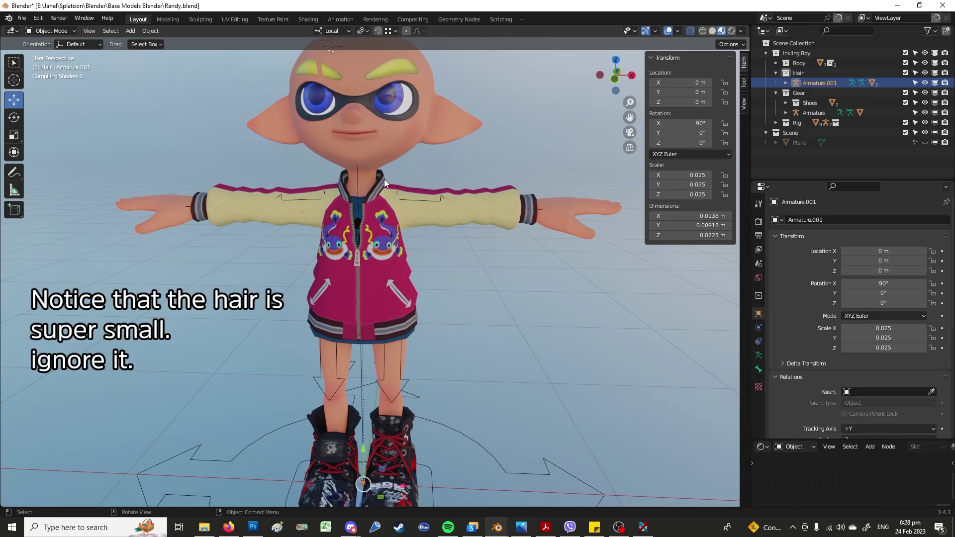
scroll(383, 263, down, 3)
scroll(396, 271, up, 3)
shift+middle_drag(417, 413, 480, 218)
scroll(480, 217, up, 2)
scroll(460, 268, up, 3)
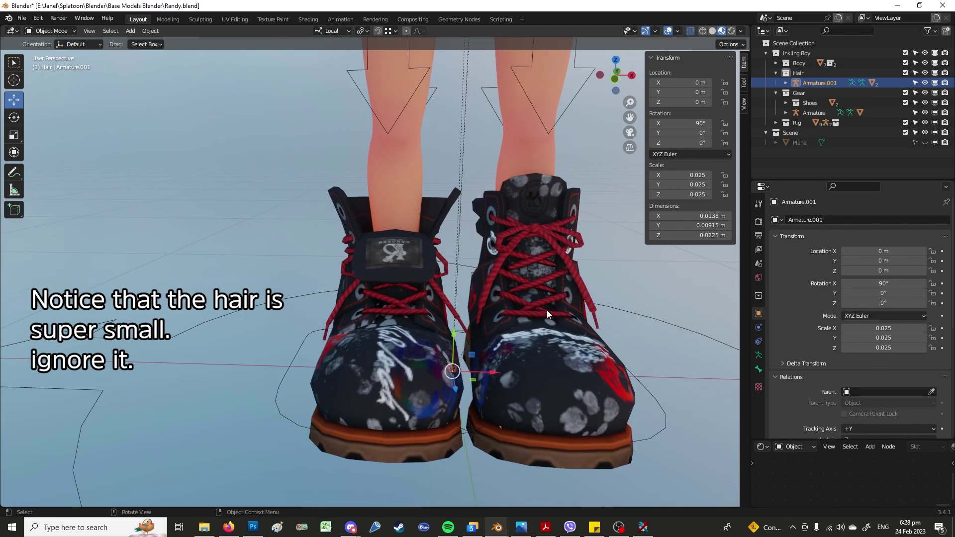
shift+middle_drag(547, 310, 489, 303)
Rename the imported armature to Hair and expand it in the Outliner
double_click(819, 83)
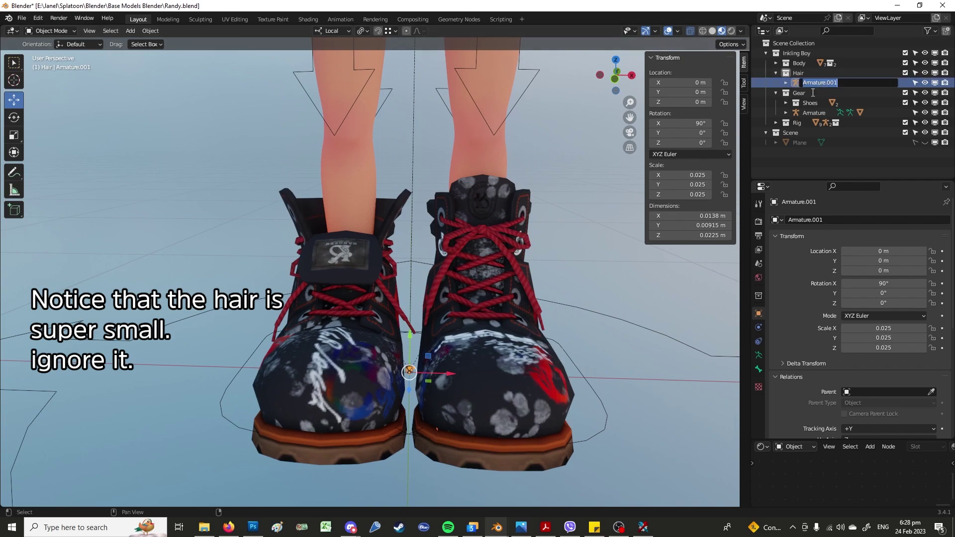
text(Hair)
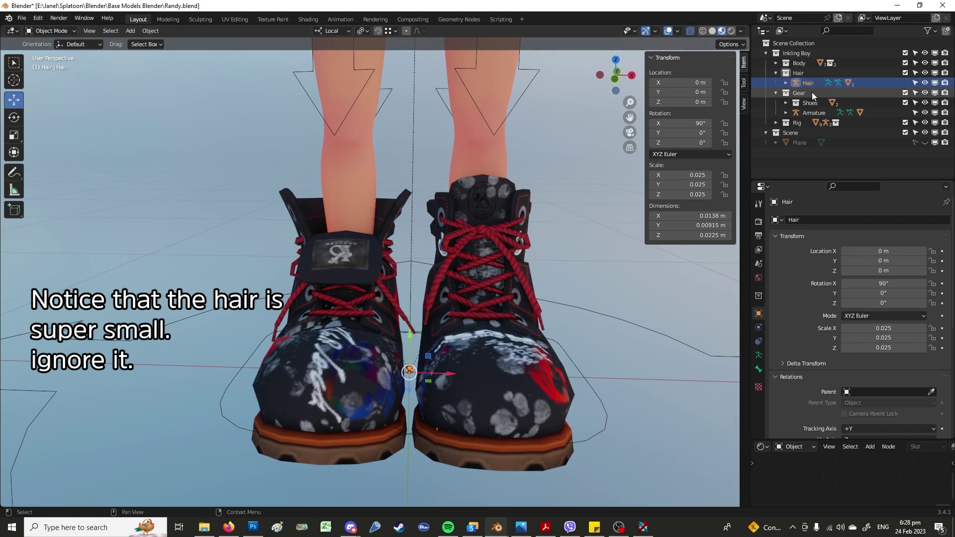
key(Return)
click(786, 83)
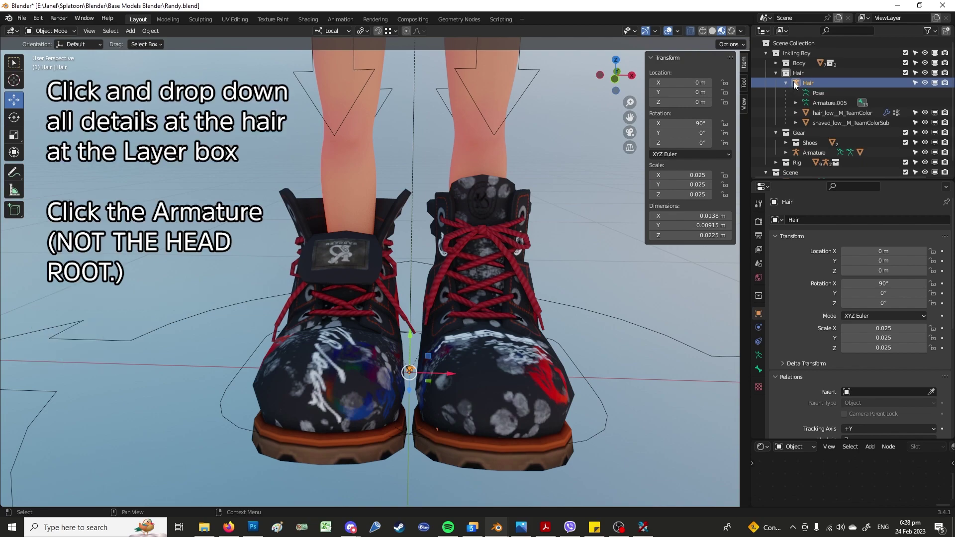
Select the hair's Armature.005 and add a Copy Transforms constraint
click(796, 104)
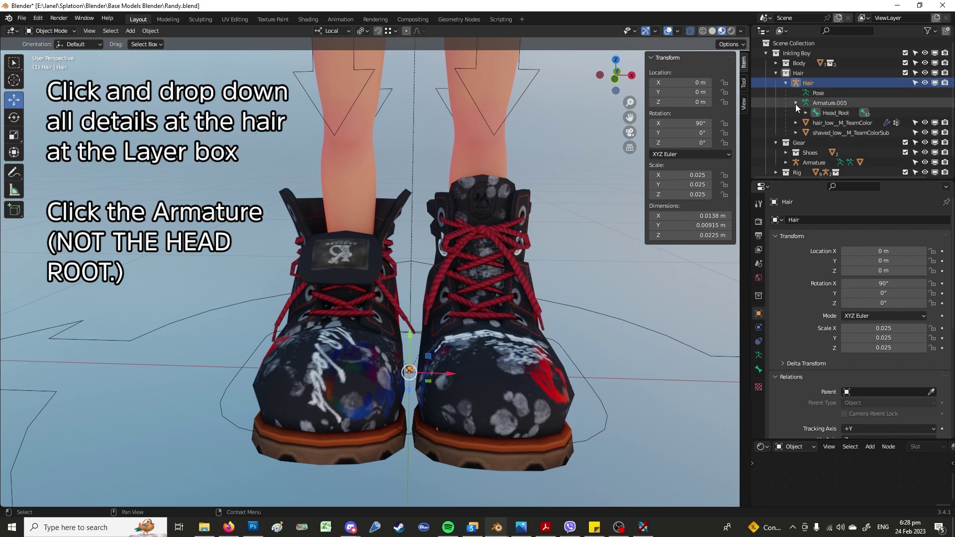
click(819, 103)
click(796, 103)
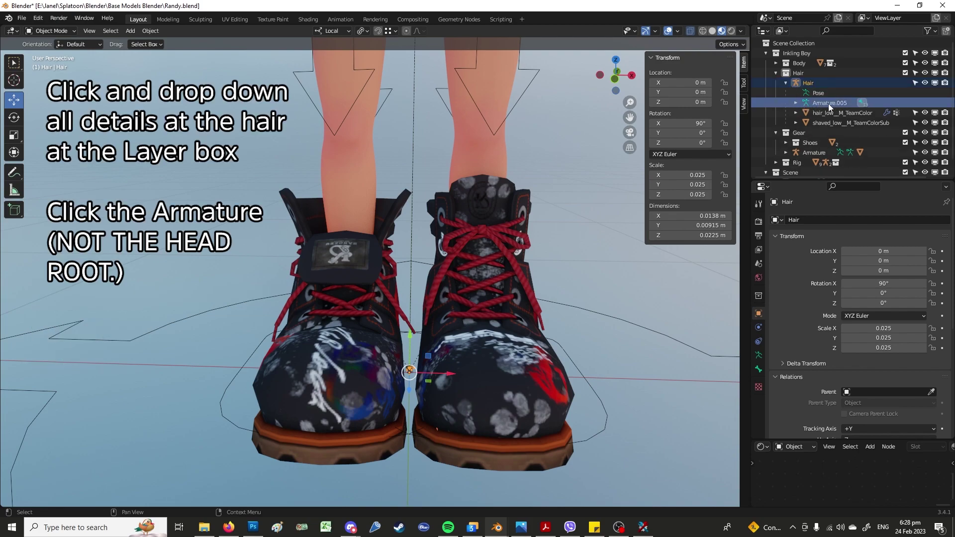
click(758, 341)
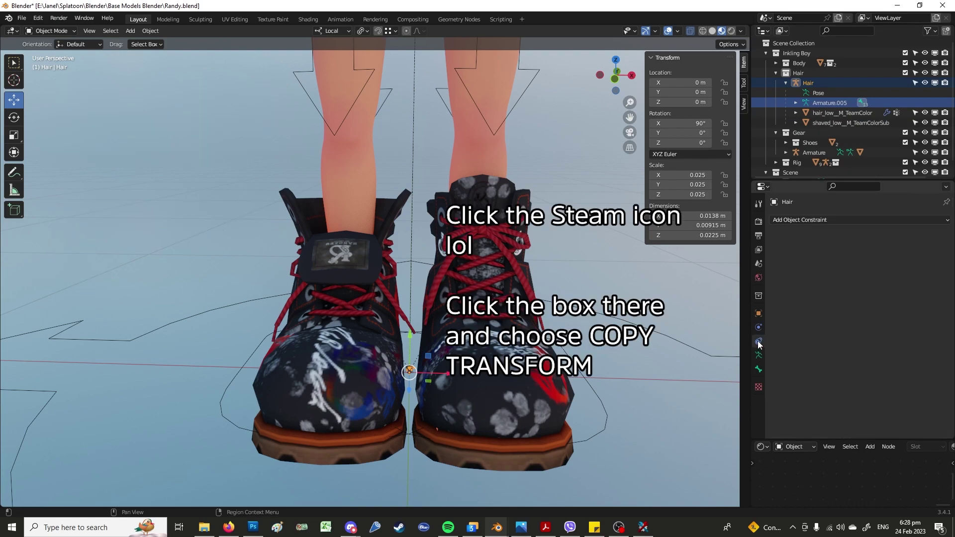
click(840, 219)
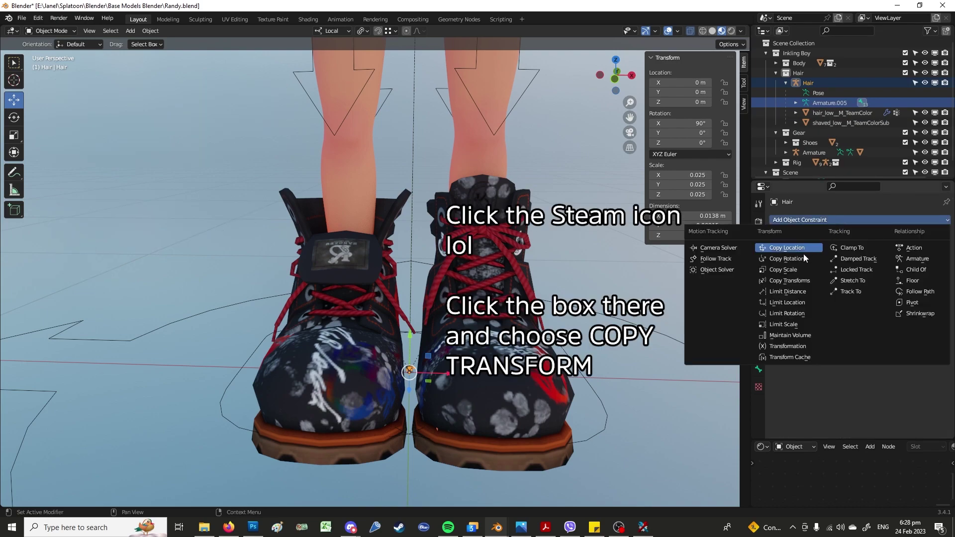
click(791, 280)
Set the constraint target to Inkling_Boy_S3_V0 with bone head
click(853, 252)
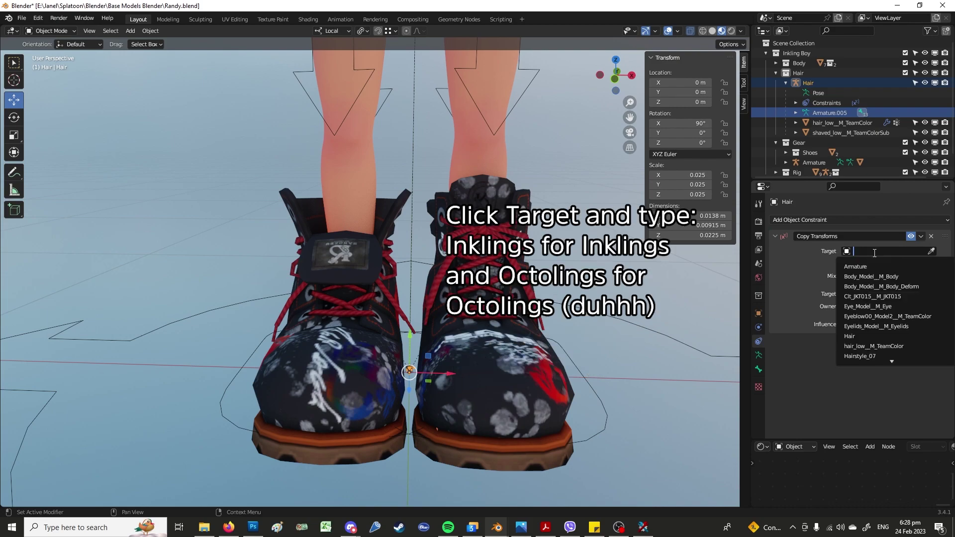
text(ink)
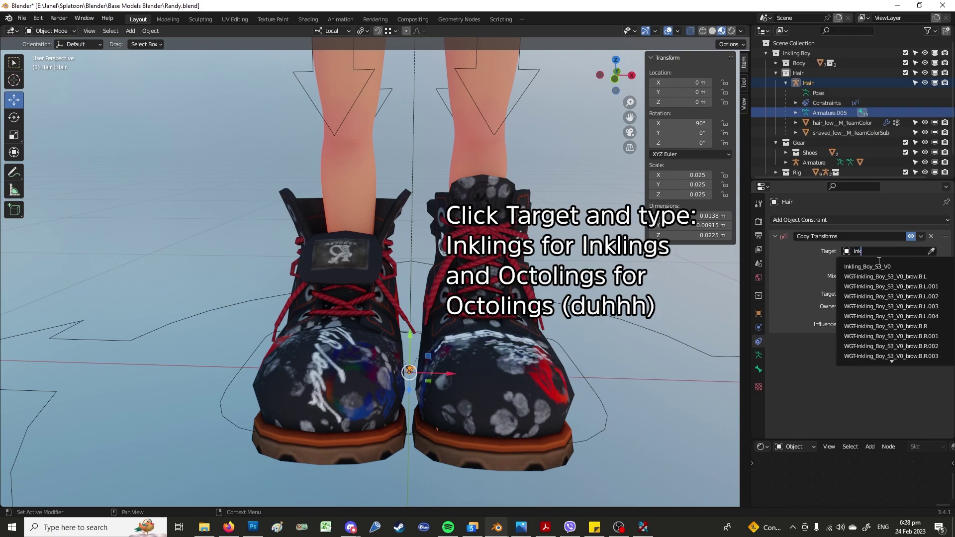
key(Return)
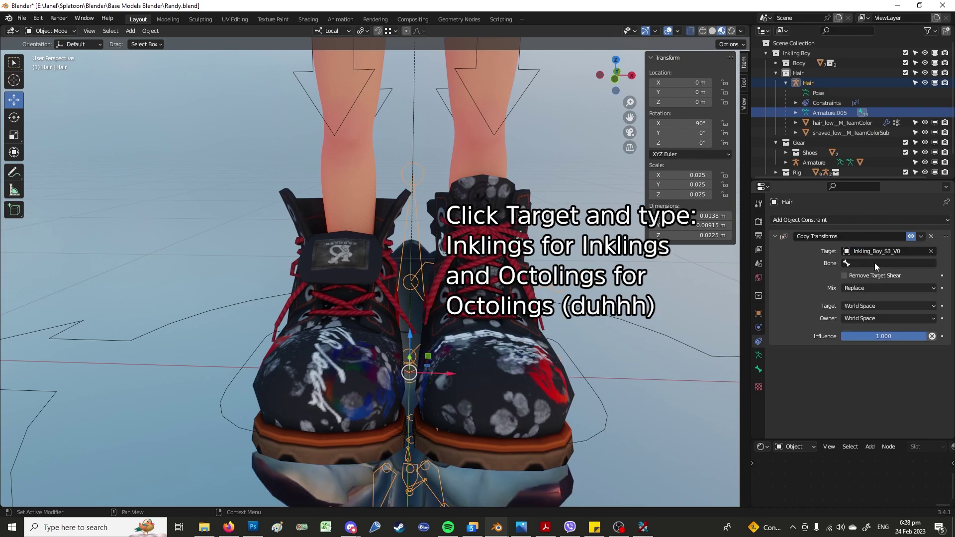
click(875, 263)
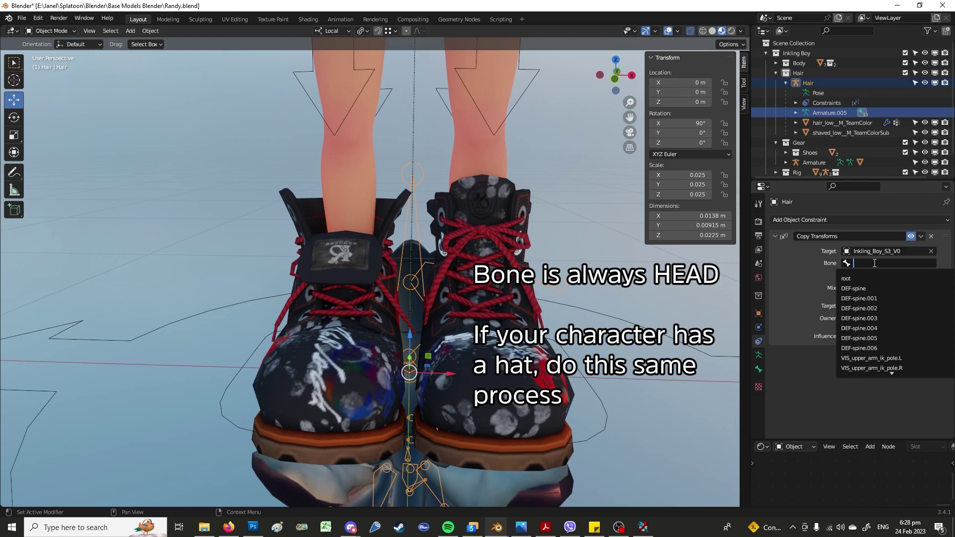
text(head)
click(871, 280)
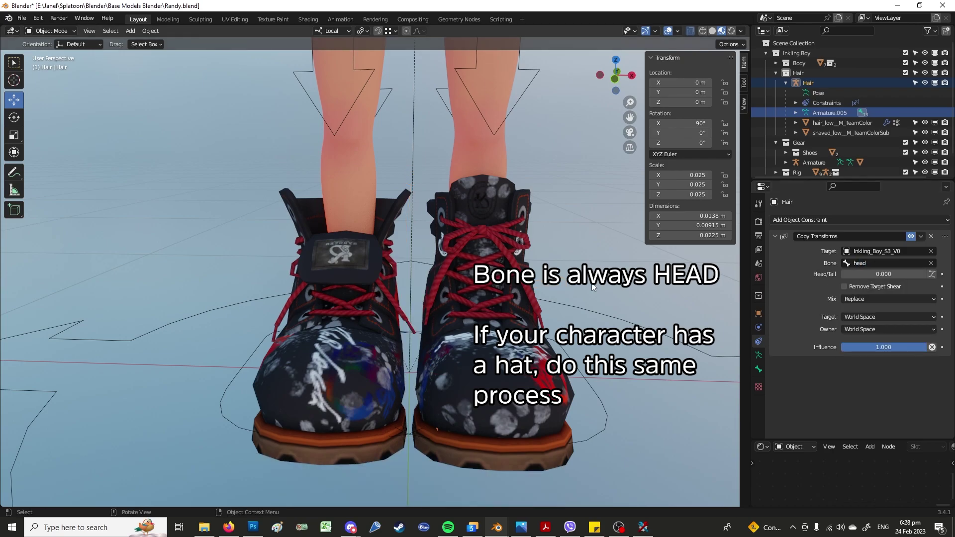
Orbit to inspect the hair on the head and save Randy.blend
scroll(473, 195, down, 3)
scroll(454, 406, down, 3)
mouse_move(455, 225)
middle_down()
mouse_move(458, 306)
mouse_move(19, 304)
mouse_move(44, 277)
middle_up()
key(ctrl+s)
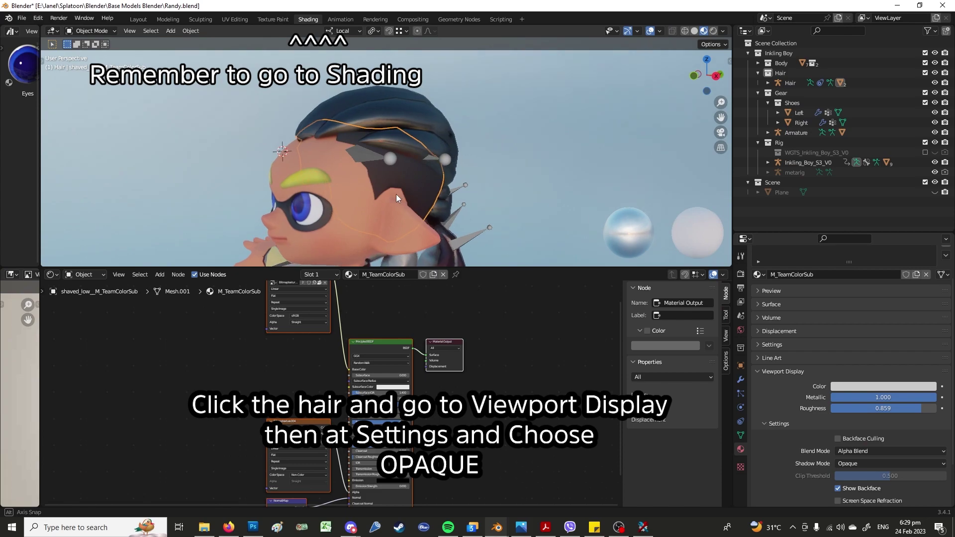
Set M_TeamColorSub's viewport Blend Mode to Opaque and frame the whole character
mouse_move(396, 194)
middle_down()
mouse_move(305, 177)
mouse_move(375, 203)
middle_up()
click(867, 452)
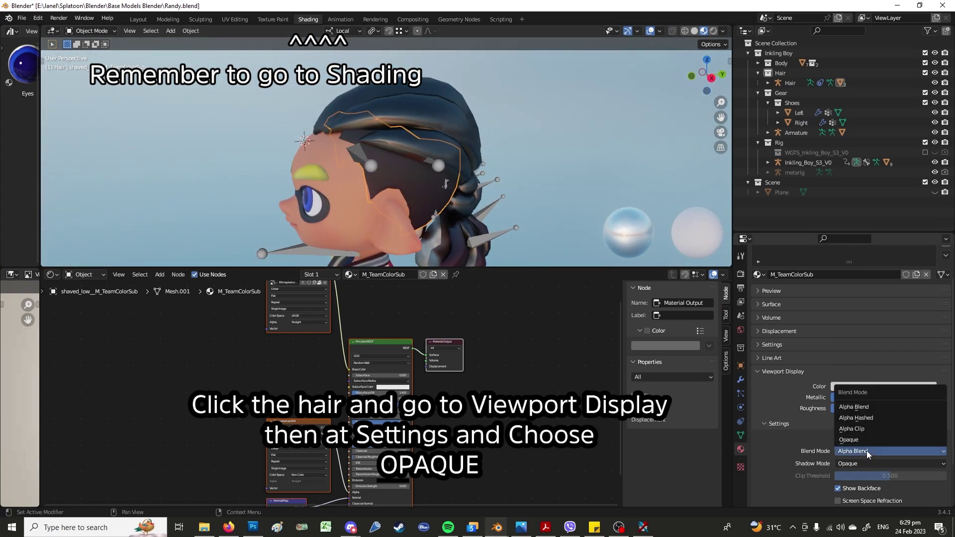
click(860, 441)
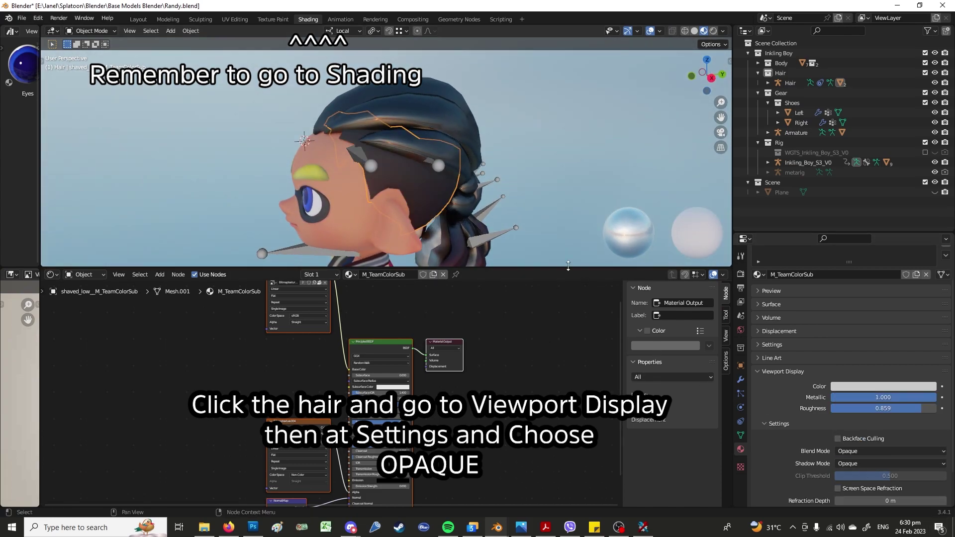
middle_drag(521, 210, 615, 198)
scroll(547, 197, down, 3)
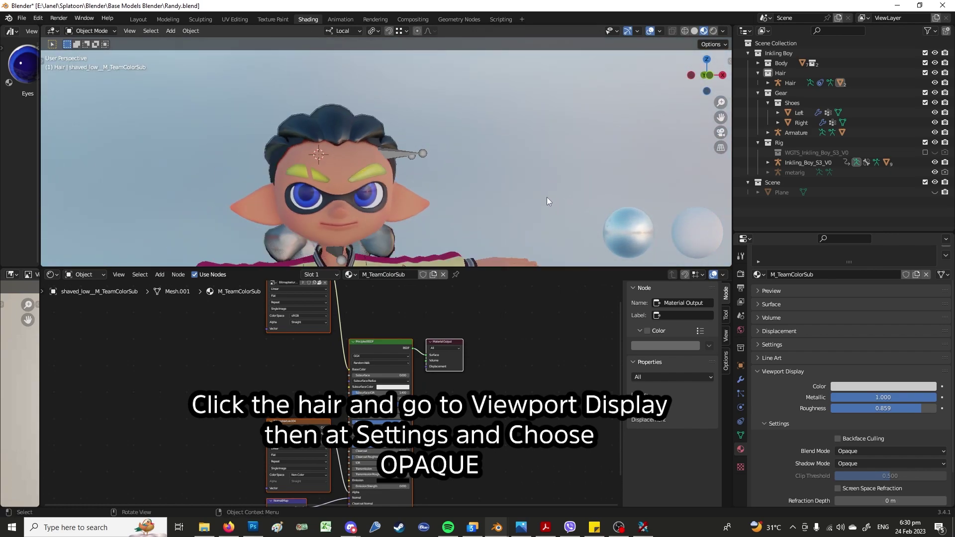
scroll(548, 196, down, 2)
shift+middle_drag(518, 204, 612, 112)
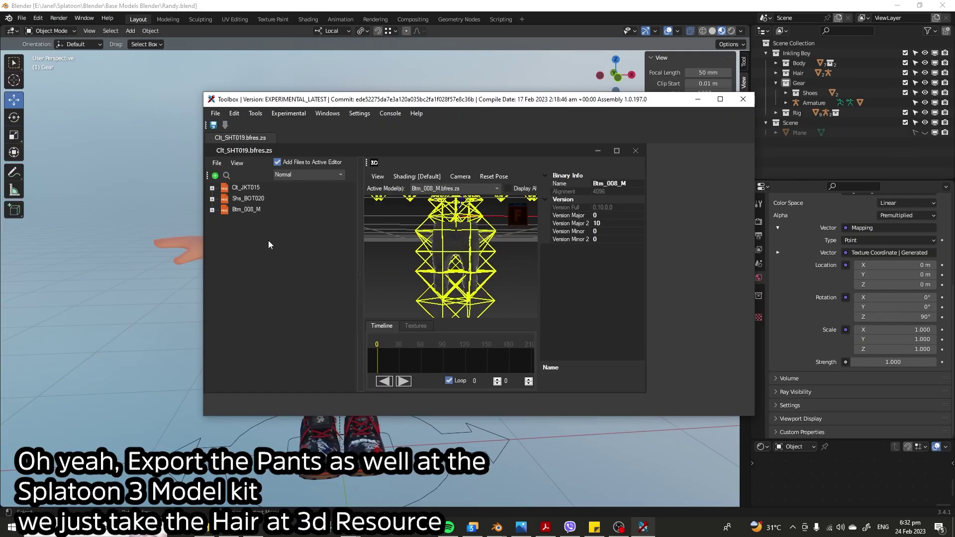
Export the Btm_008_M pants model, browsing up to the Base Models Blender folder
click(213, 210)
click(225, 220)
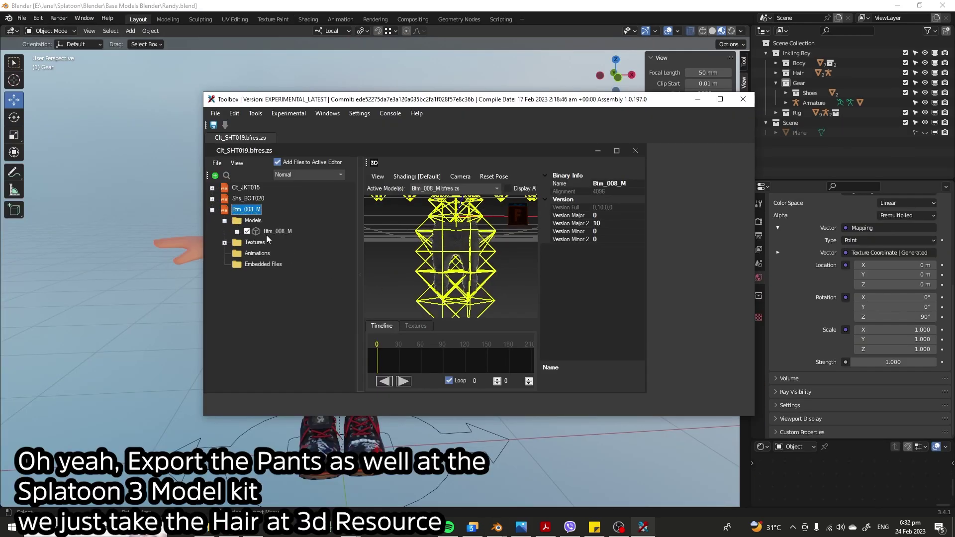
click(278, 232)
right_click(279, 234)
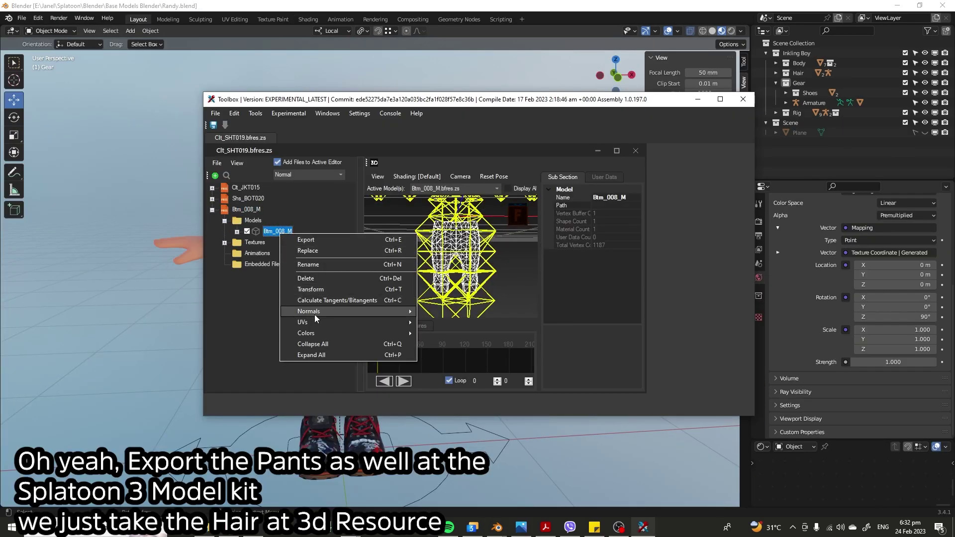
click(324, 238)
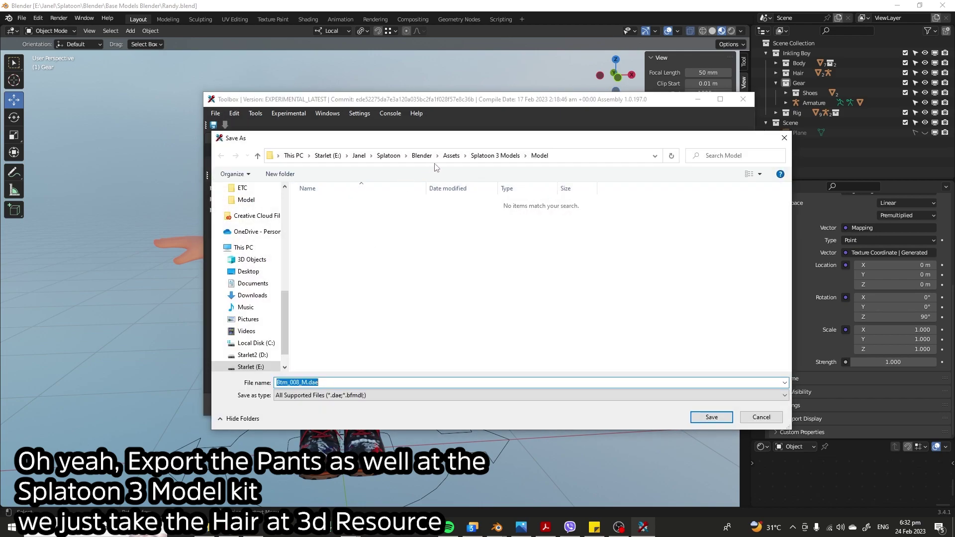
click(452, 156)
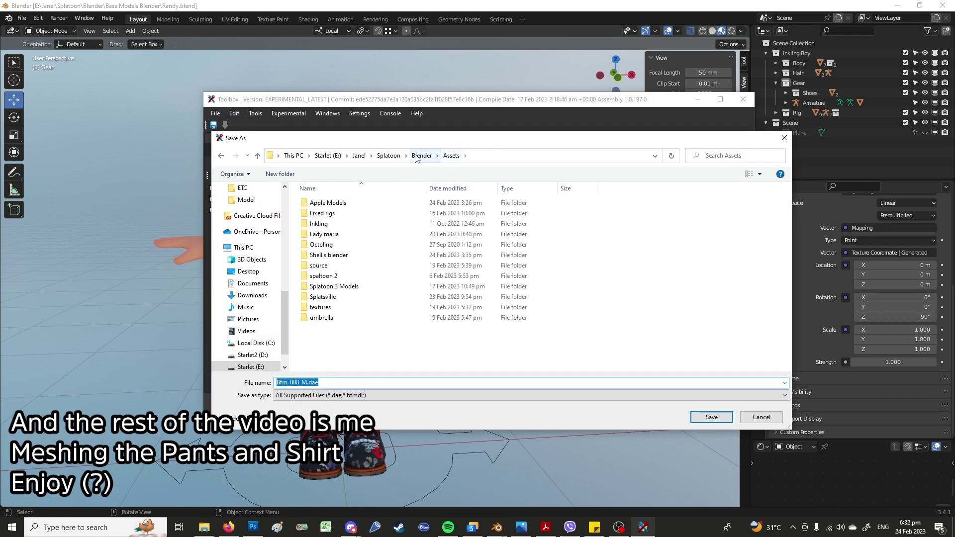
click(422, 155)
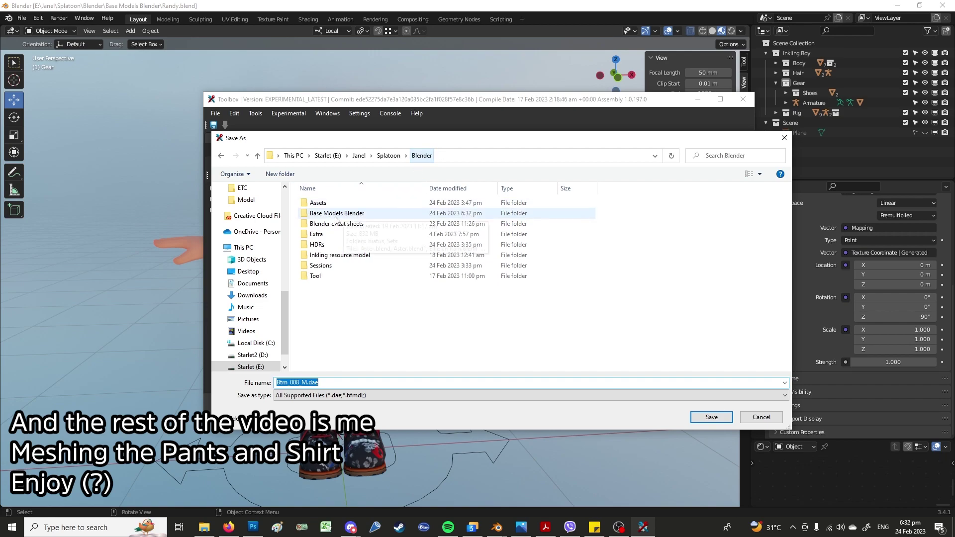
double_click(321, 213)
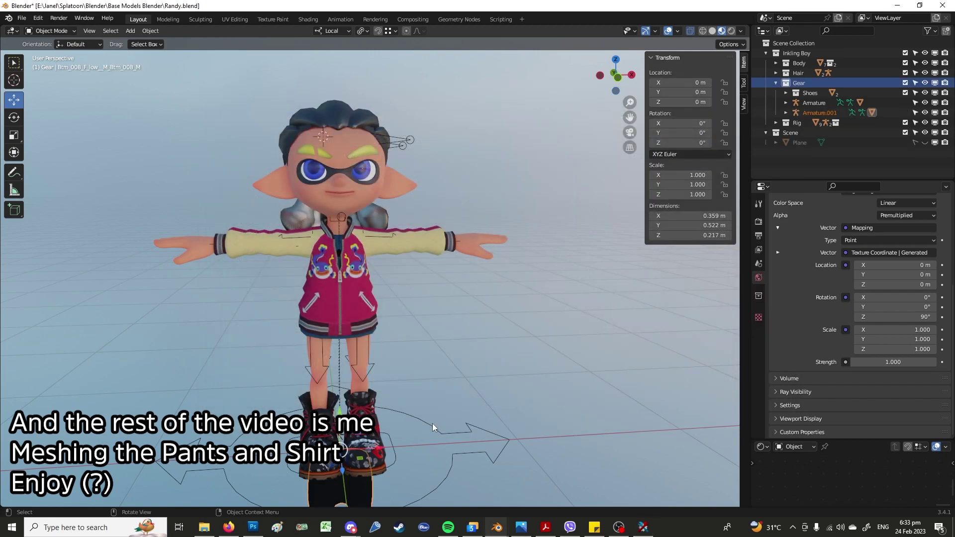
Rename the pants armature Armature.001 to Pants in front orthographic view
mouse_move(433, 428)
middle_down()
mouse_move(452, 348)
mouse_move(572, 213)
middle_up()
click(617, 85)
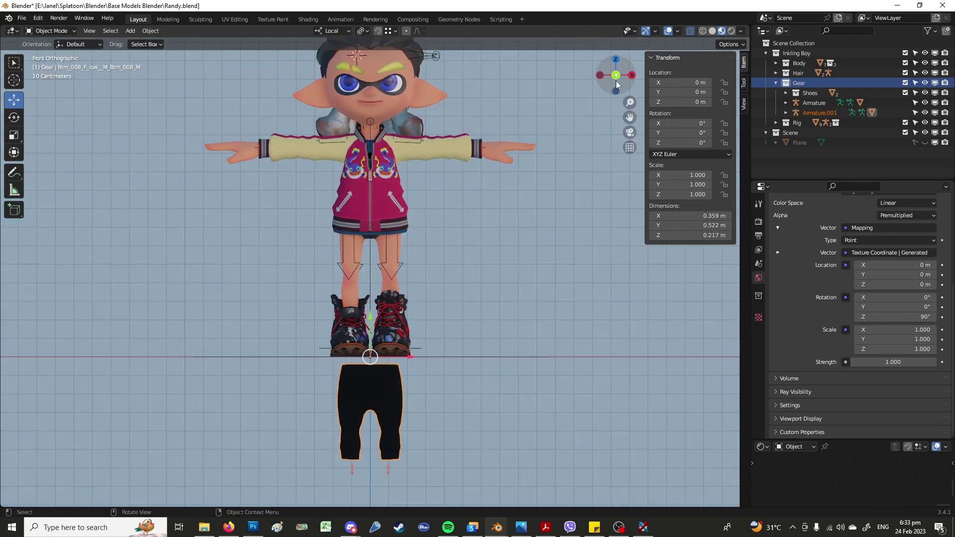
double_click(818, 112)
text(Pants)
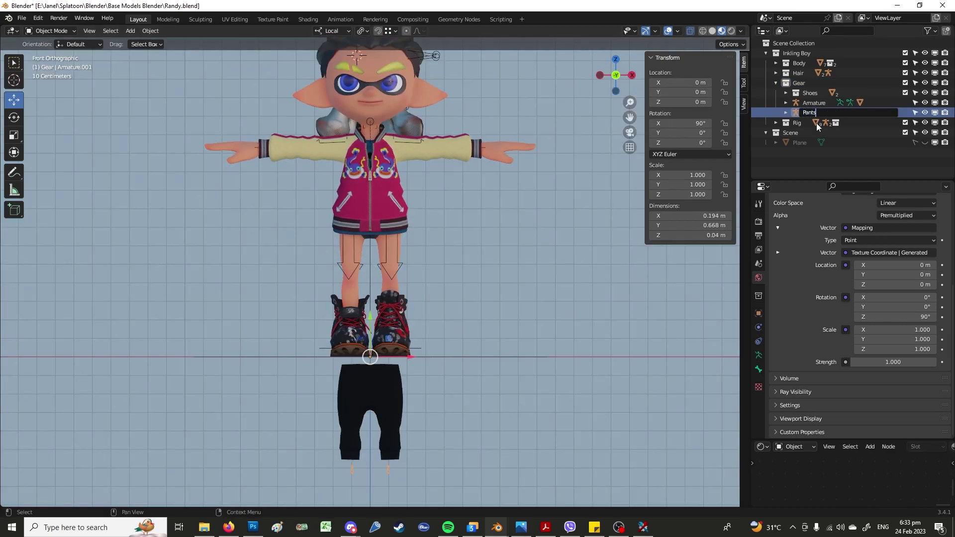
key(Return)
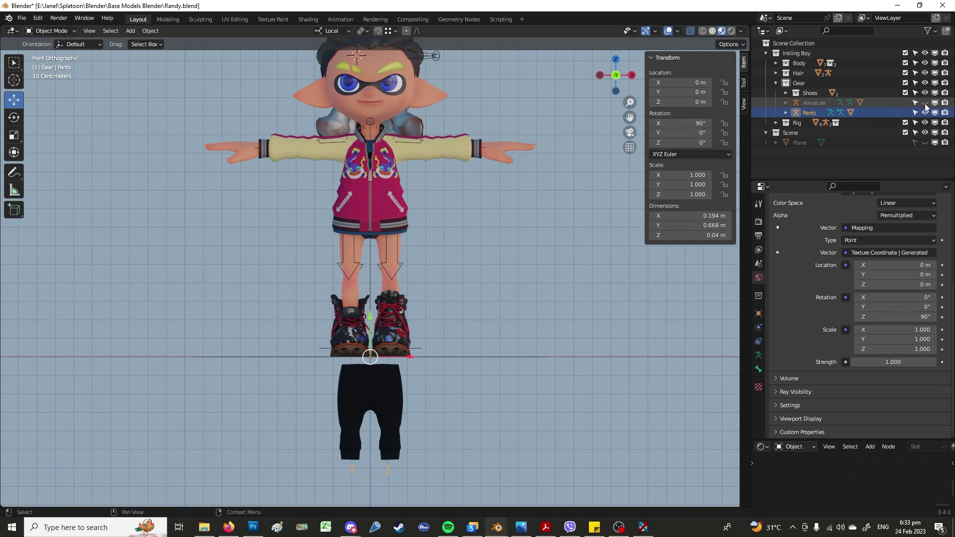
Rename the jacket's Armature to Shirt and raise Pants 0.8621 m onto the legs
right_click(822, 102)
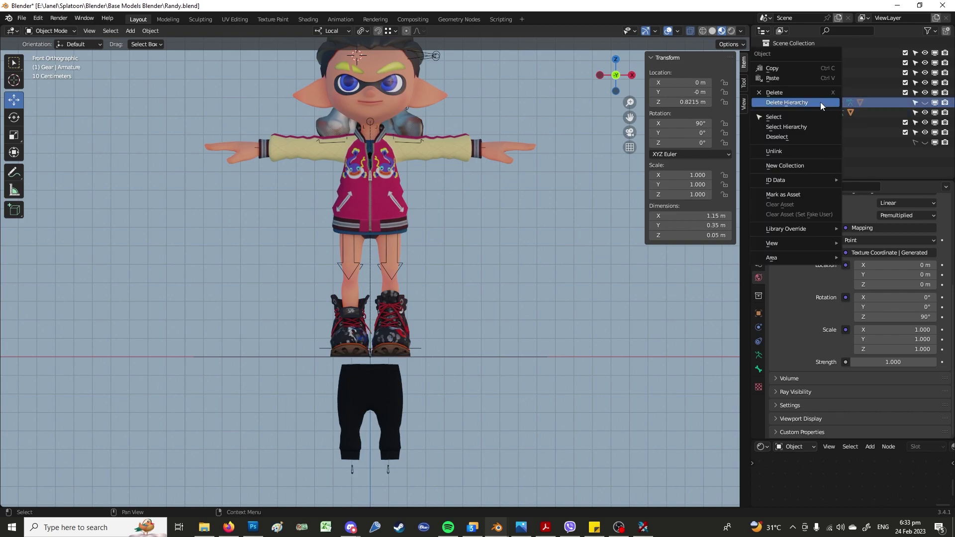
click(806, 117)
key(ctrl+z)
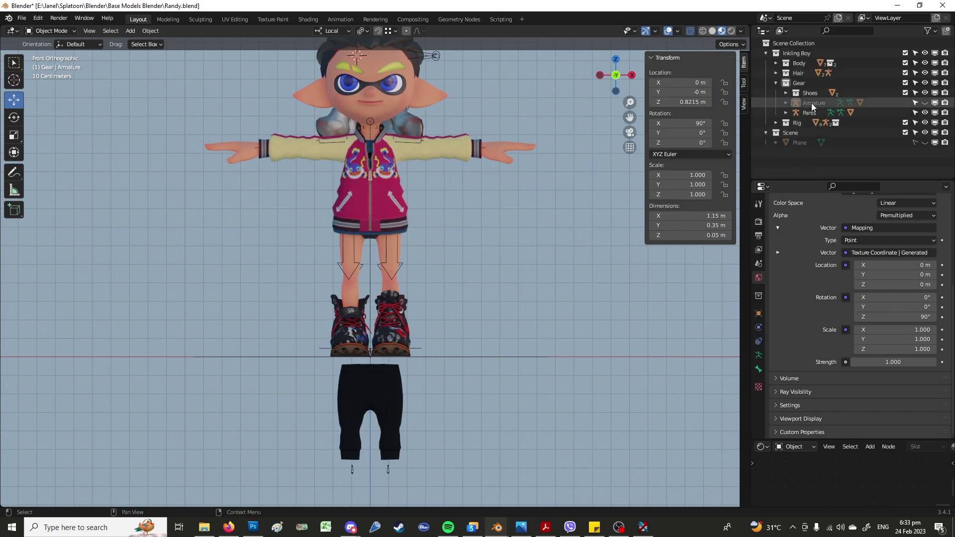
double_click(815, 103)
text(Shirt)
key(Return)
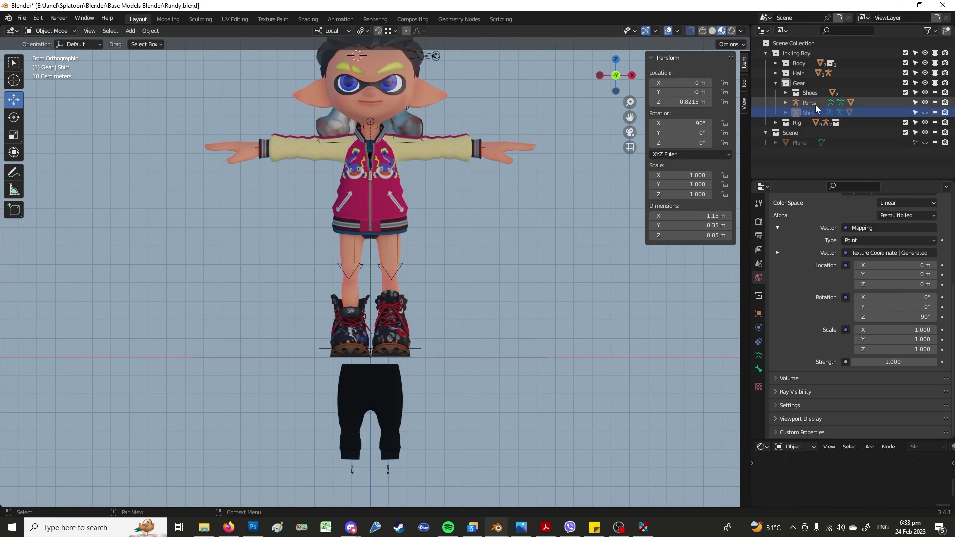
click(796, 103)
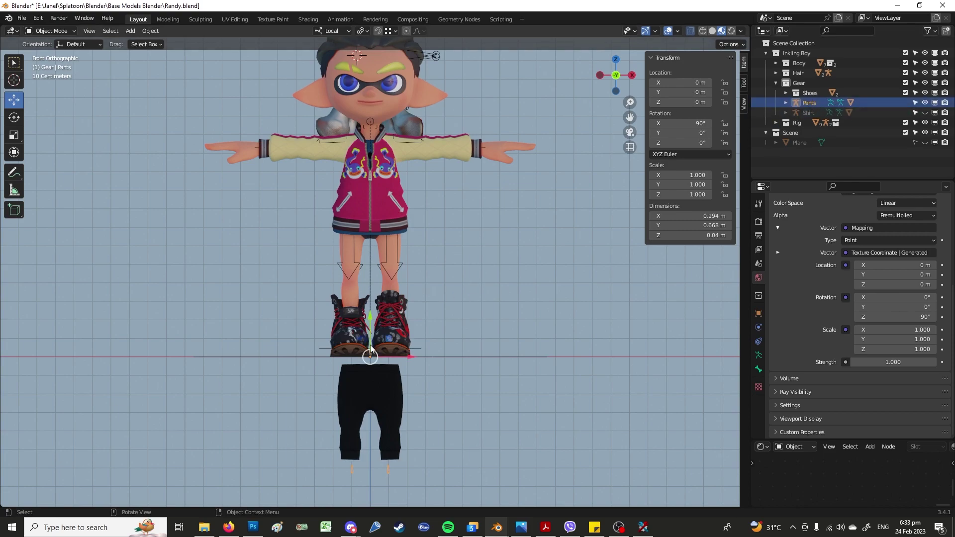
drag(373, 319, 403, 149)
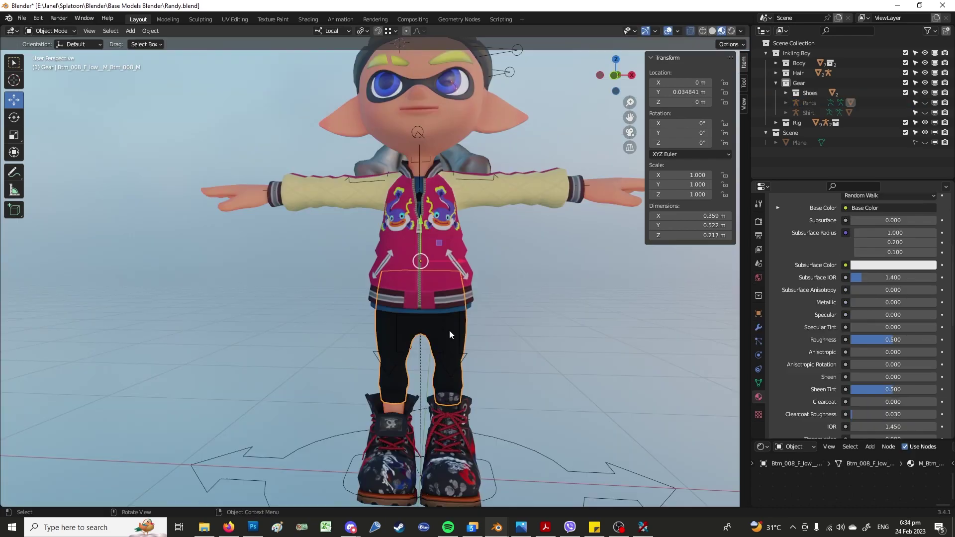
Unparent the pants mesh keeping transform, delete the Pants empty, and rename the mesh 'Parts\'
key(alt+p)
click(451, 332)
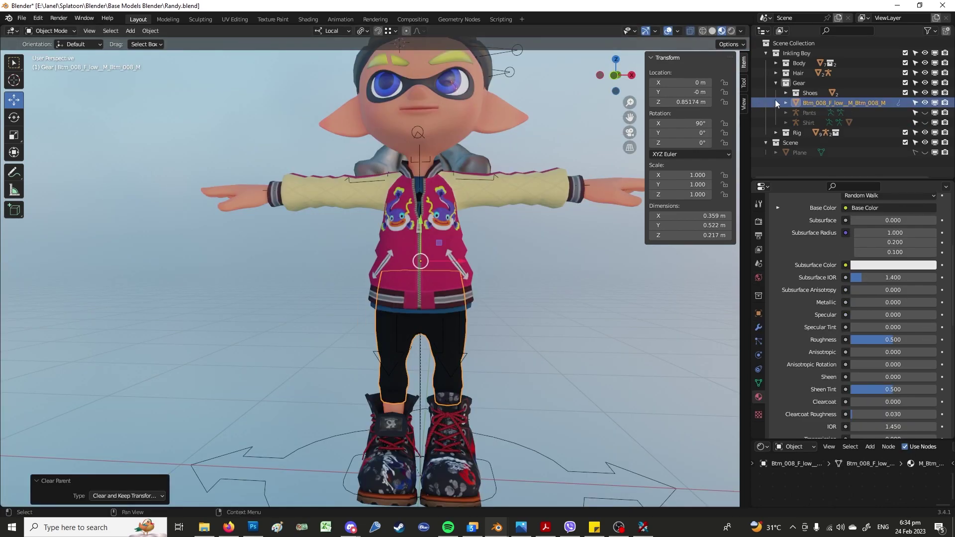
right_click(811, 113)
click(805, 114)
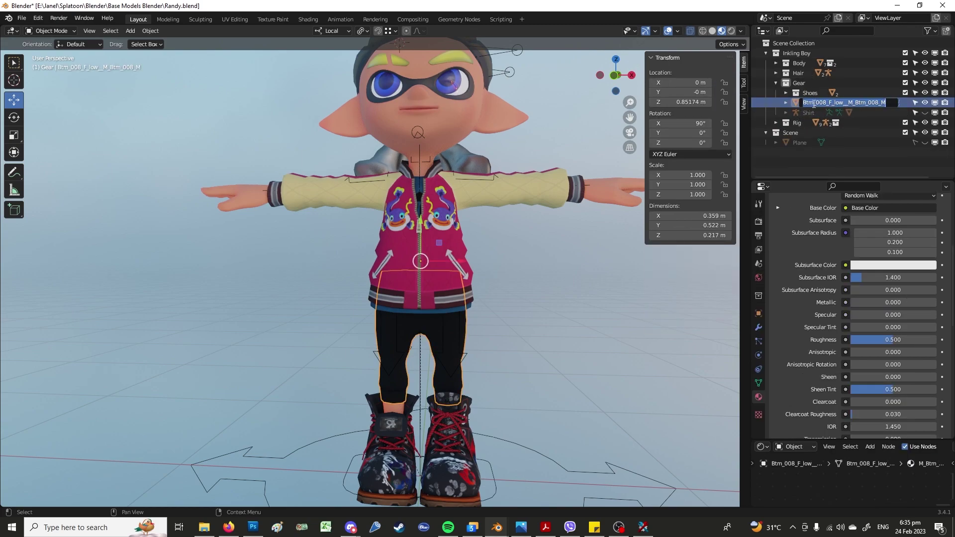
double_click(808, 103)
text(Parts\)
key(Return)
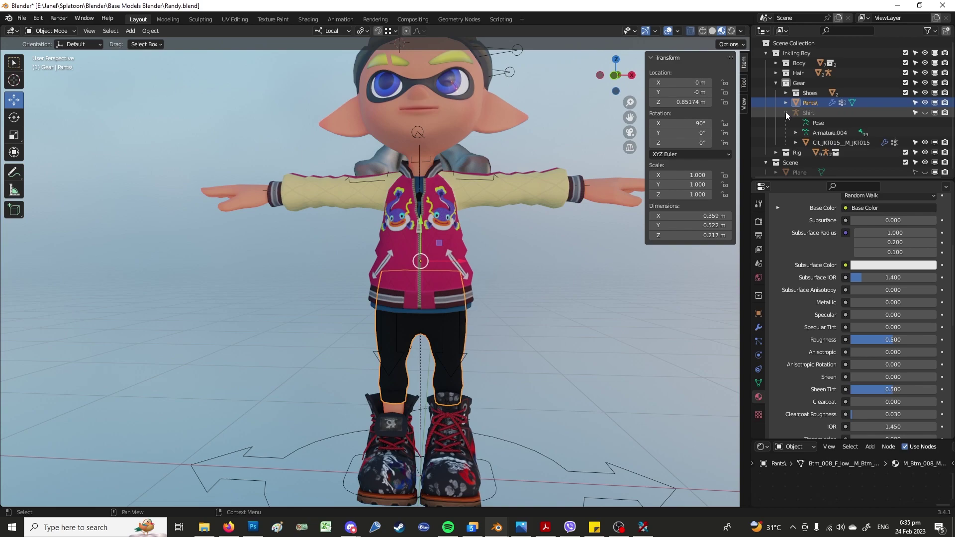
Save Randy.blend and select the jacket mesh
click(814, 113)
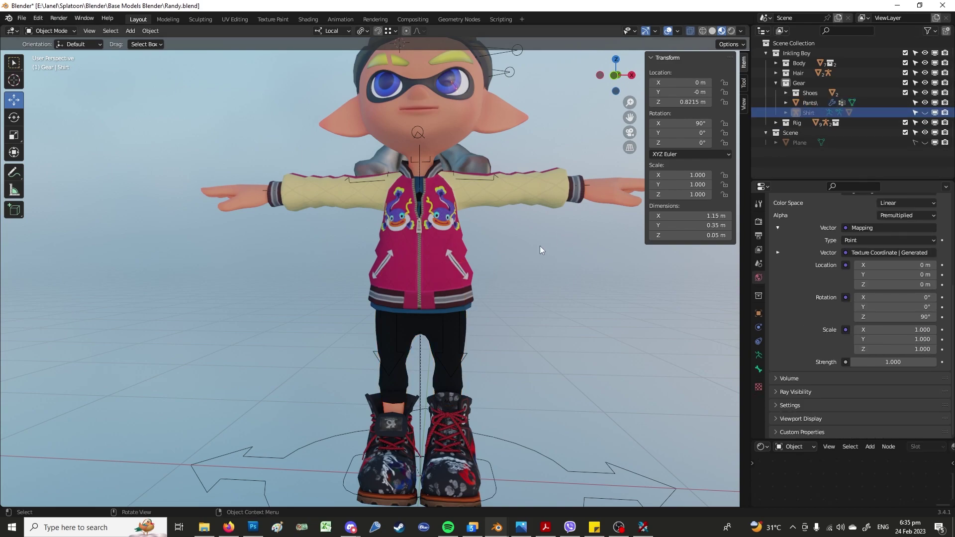
mouse_move(540, 246)
shift+middle_down()
mouse_move(427, 281)
mouse_move(527, 285)
shift+middle_up()
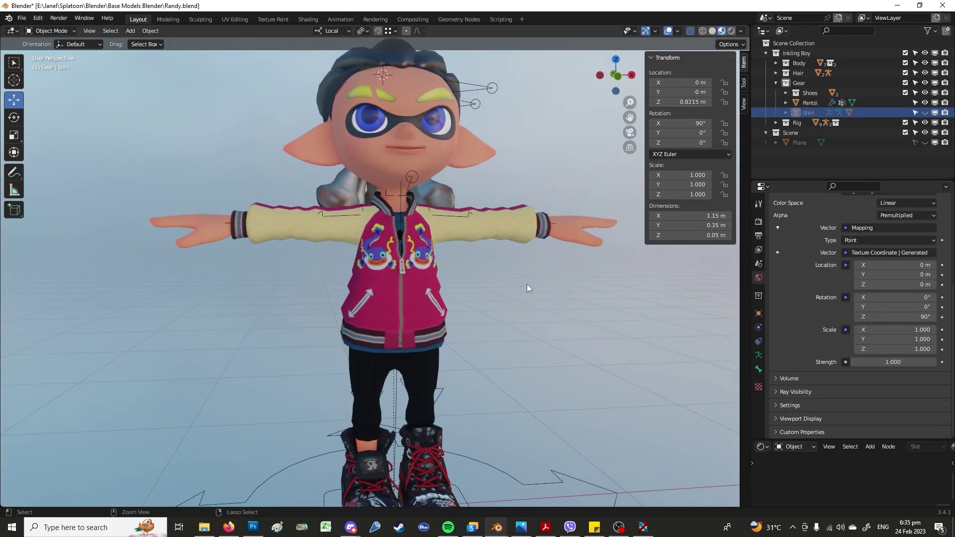
key(ctrl+s)
click(439, 289)
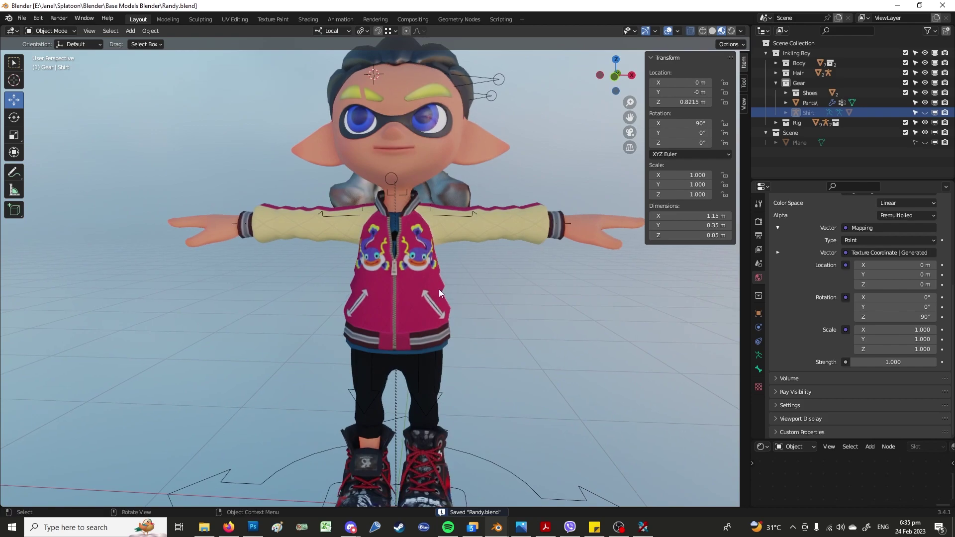
click(808, 113)
click(401, 285)
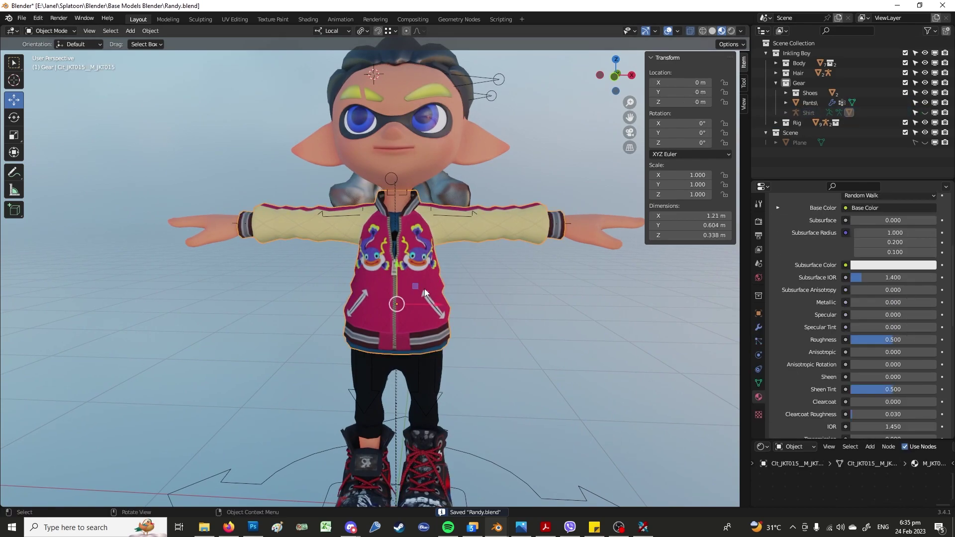
Clear the jacket's parent and delete the leftover Shirt object
key(alt+p)
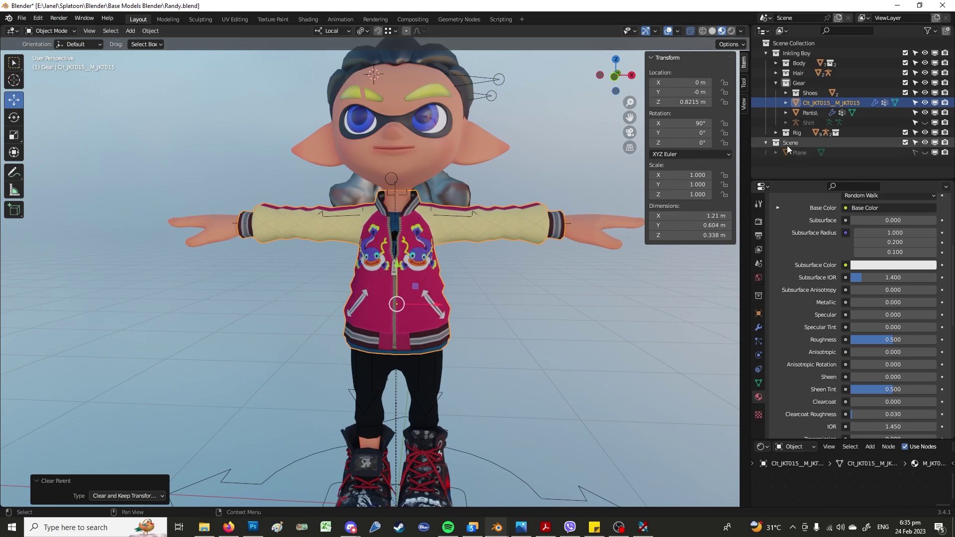
right_click(818, 121)
click(819, 120)
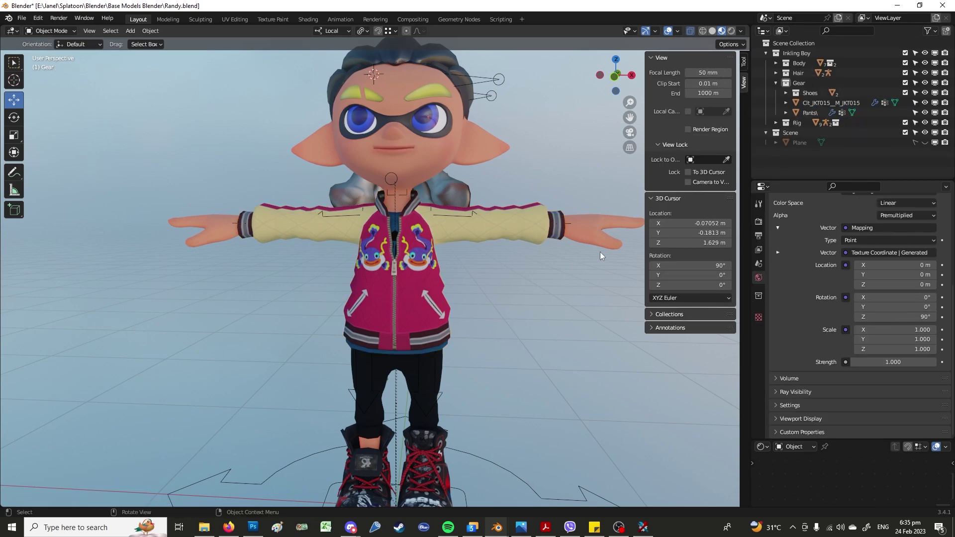
click(826, 102)
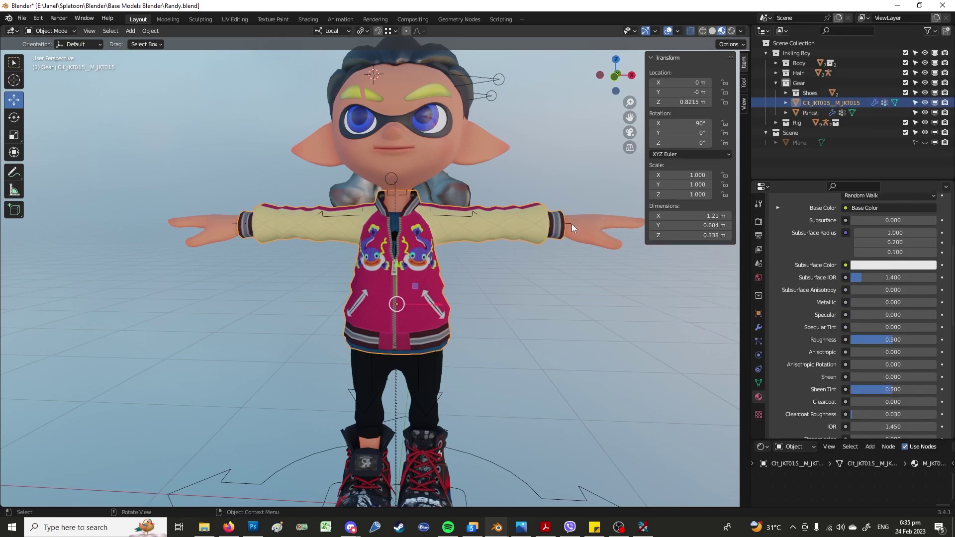
click(604, 230)
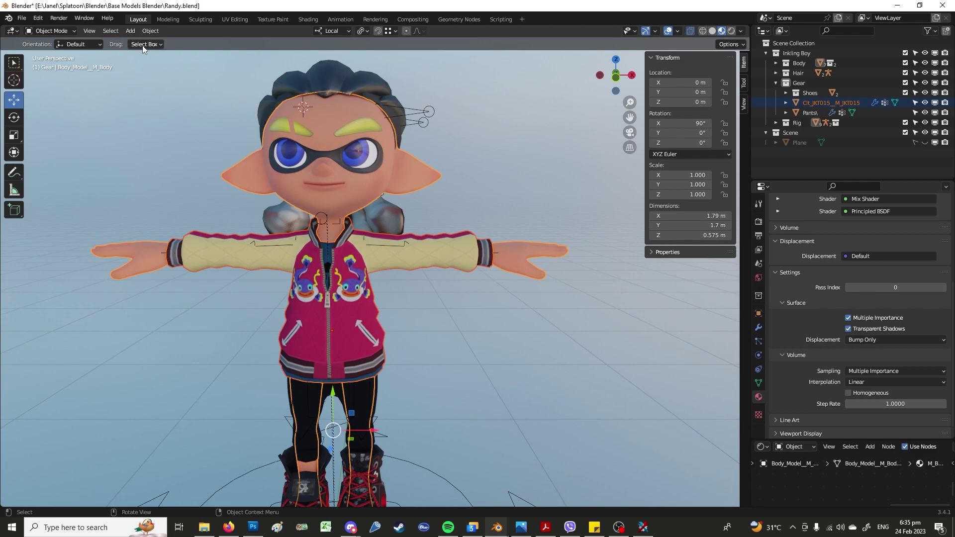
Transfer the body's vertex groups onto the jacket
click(150, 30)
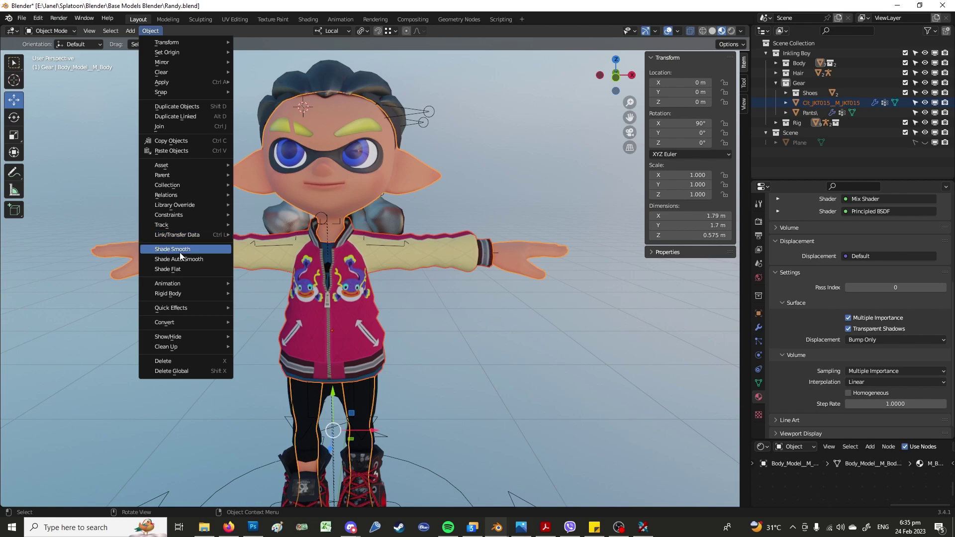
mouse_move(178, 234)
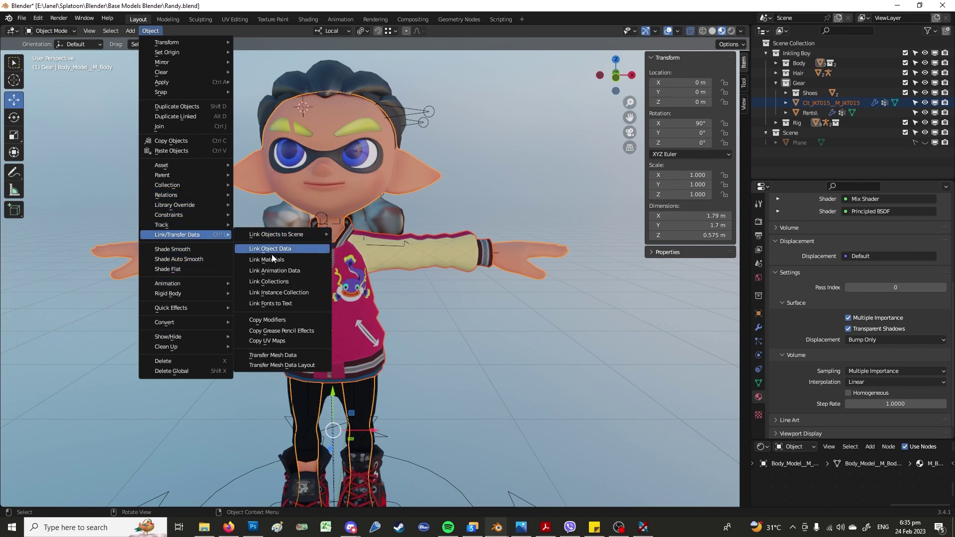
click(276, 355)
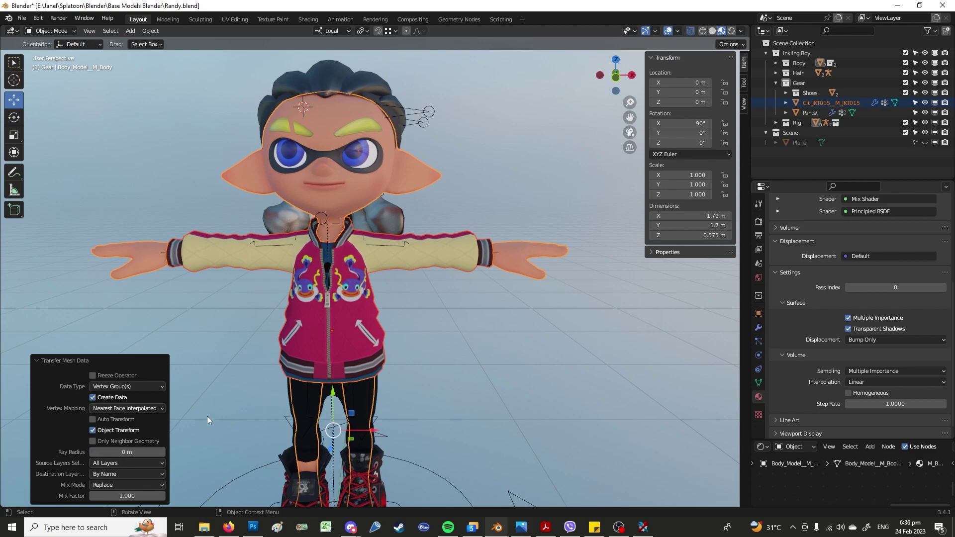
click(206, 416)
Parent the jacket to the rig With Empty Groups and save Randy.blend
click(458, 262)
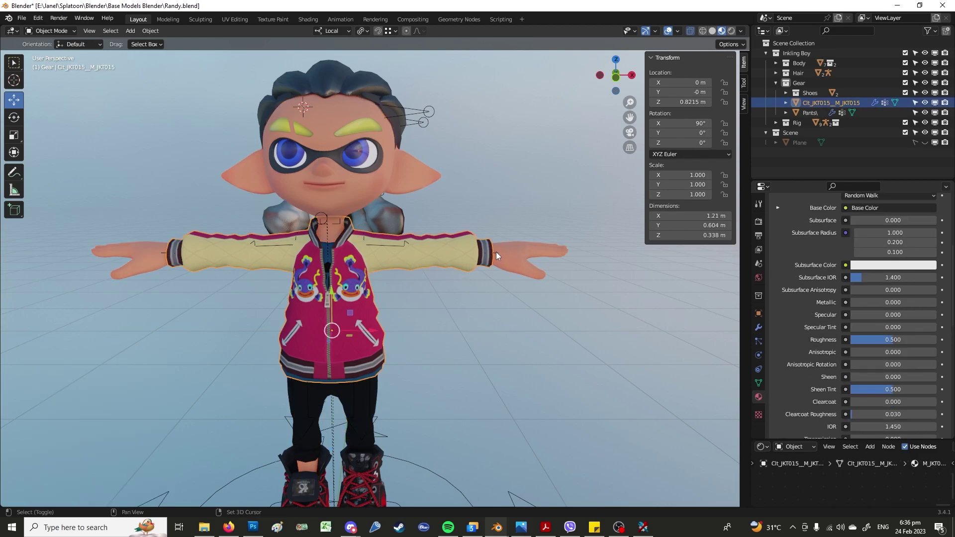
shift+click(410, 461)
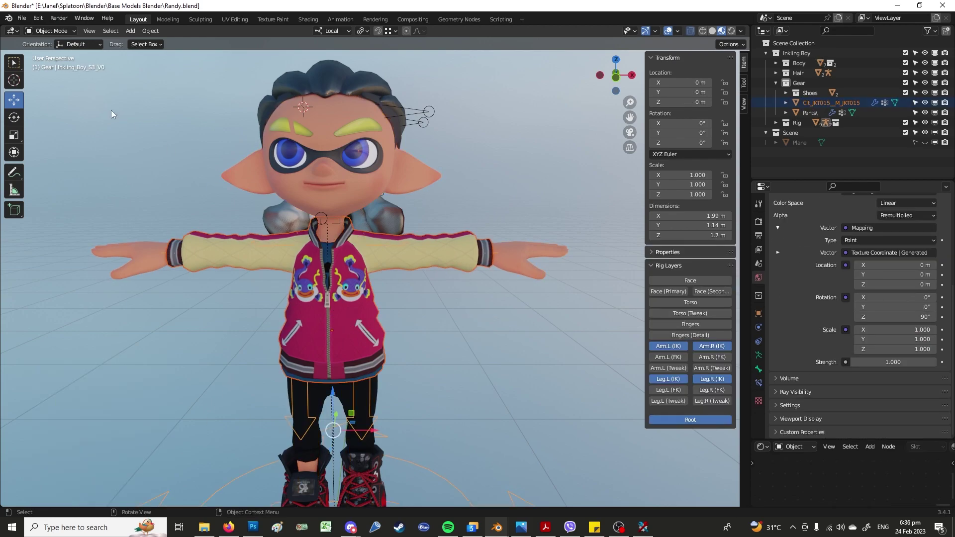
key(ctrl+p)
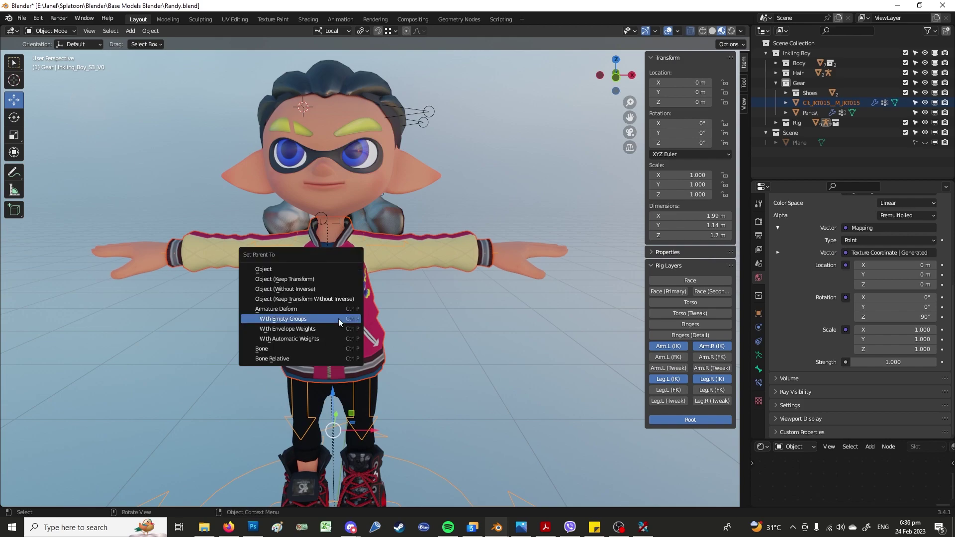
click(338, 323)
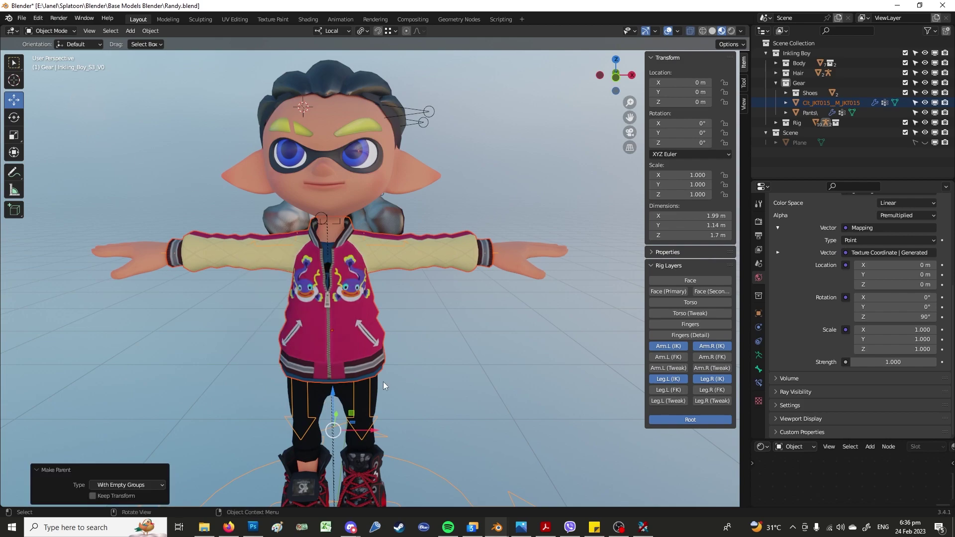
click(408, 381)
scroll(443, 348, up, 2)
key(ctrl+s)
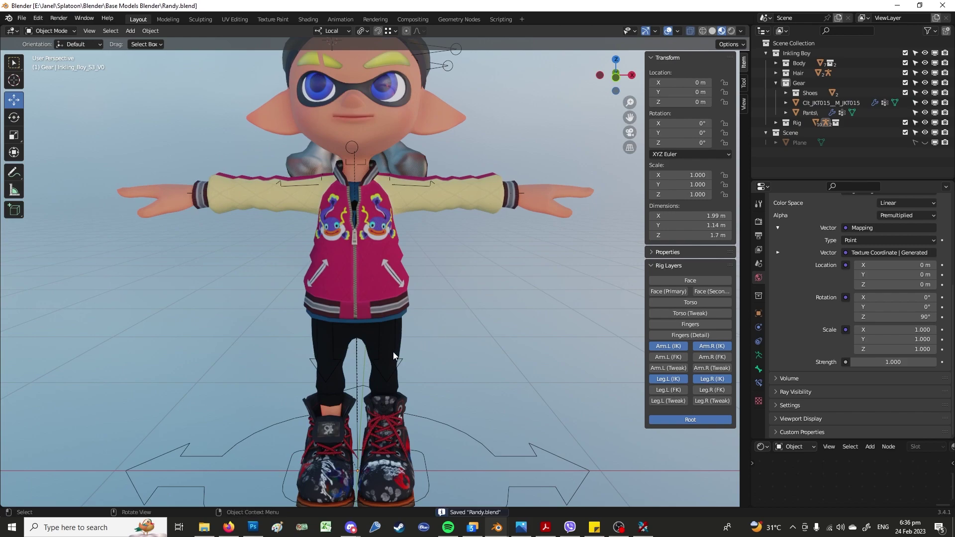
Transfer the body's vertex groups onto the pants via Link/Transfer Data
click(380, 346)
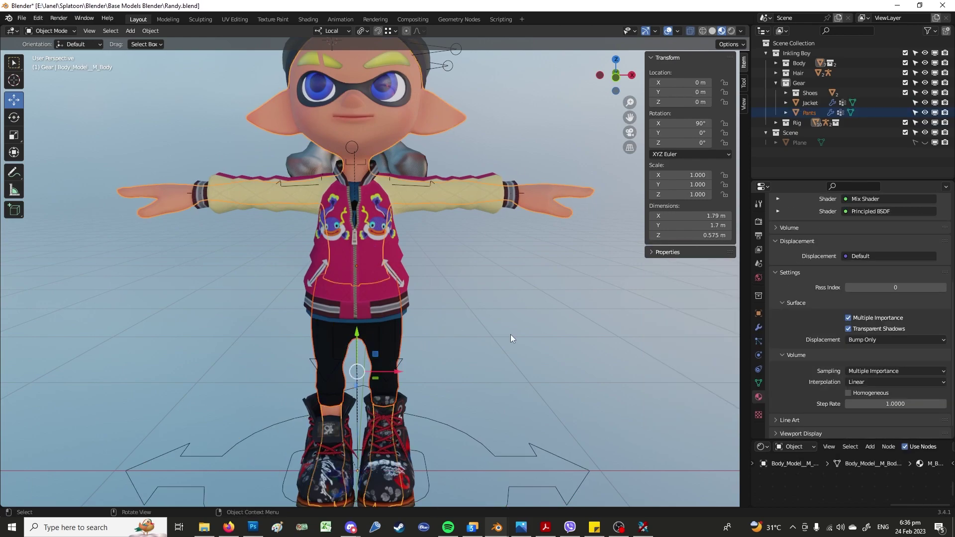
click(382, 343)
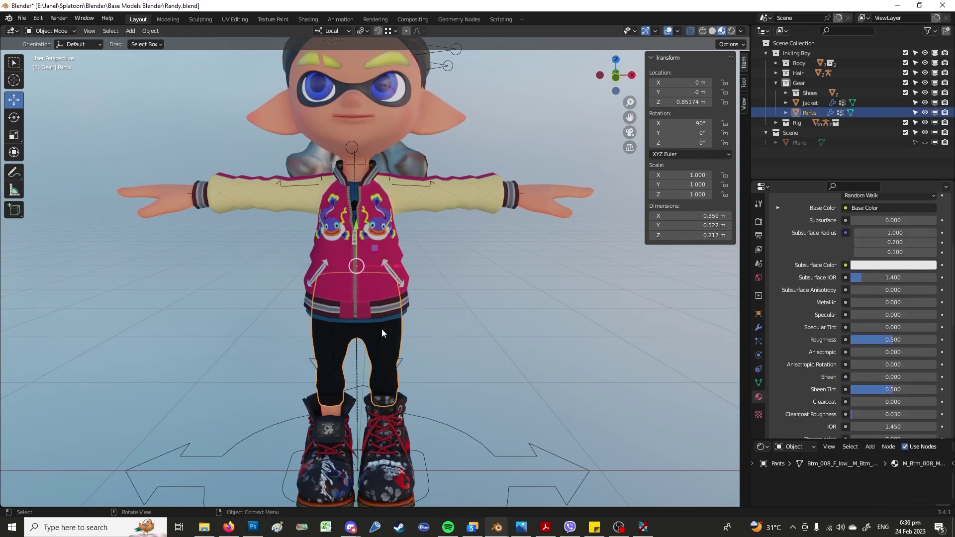
shift+click(534, 199)
click(151, 31)
mouse_move(178, 234)
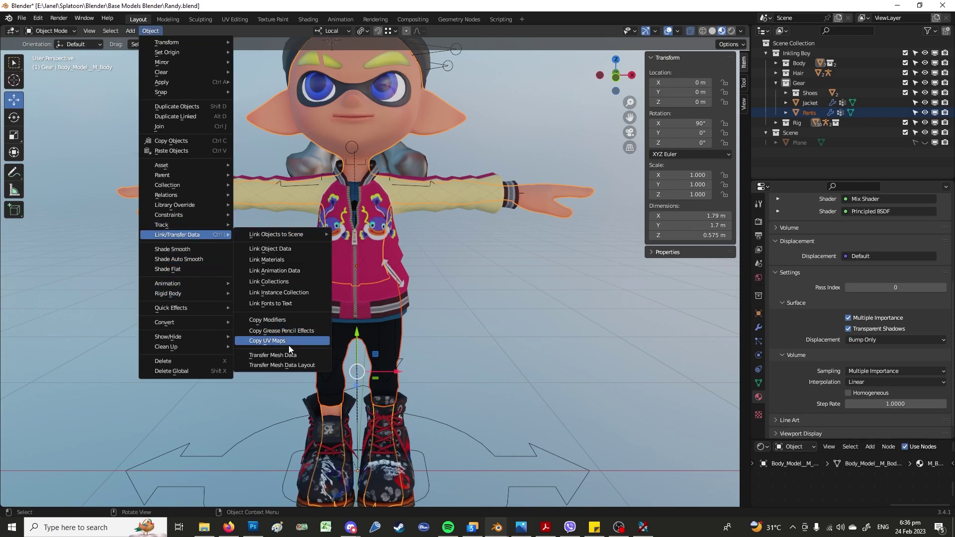
click(291, 356)
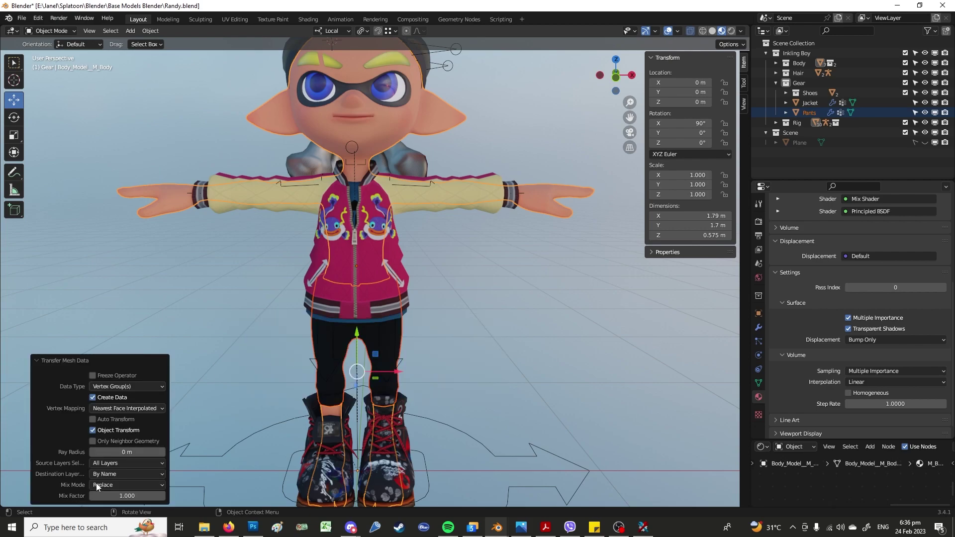
Parent the pants to the rig with empty groups
click(213, 404)
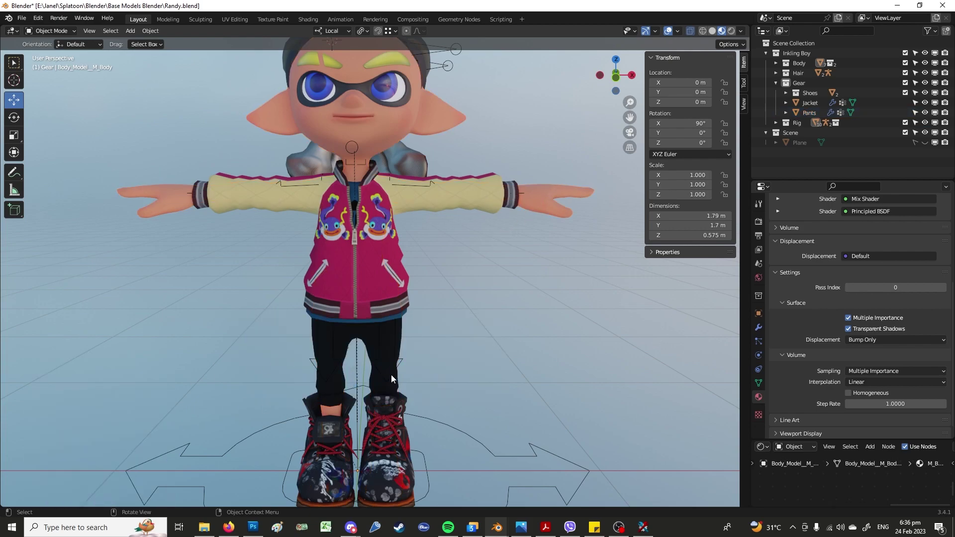
click(383, 346)
shift+click(446, 426)
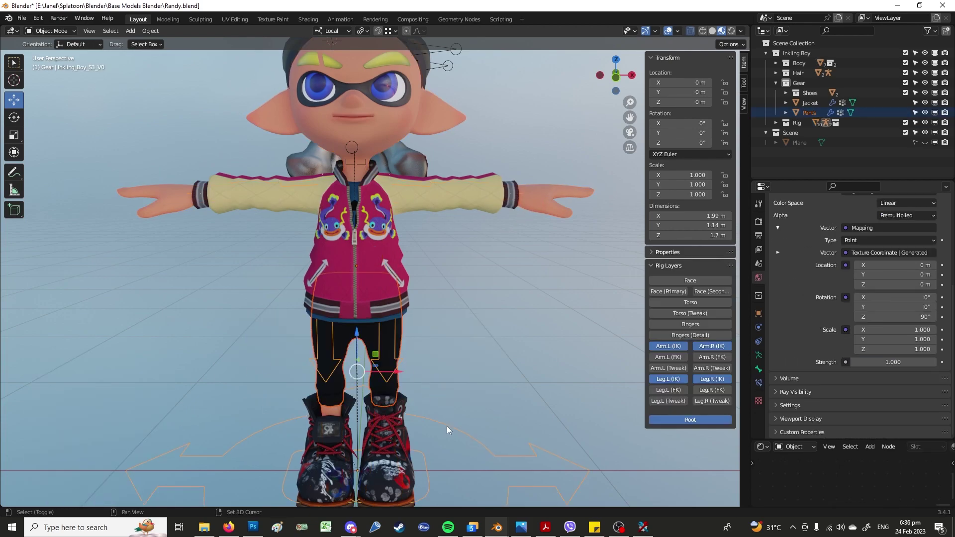
click(68, 33)
key(ctrl+p)
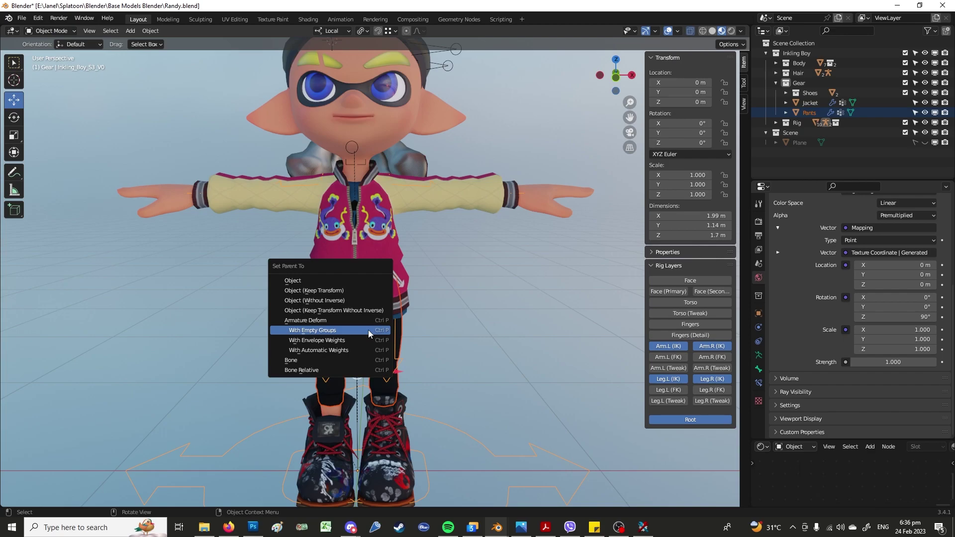
click(368, 330)
Save Randy.blend and view the model from a lower, closer angle
key(ctrl+s)
middle_drag(482, 356, 454, 325)
scroll(454, 330, down, 3)
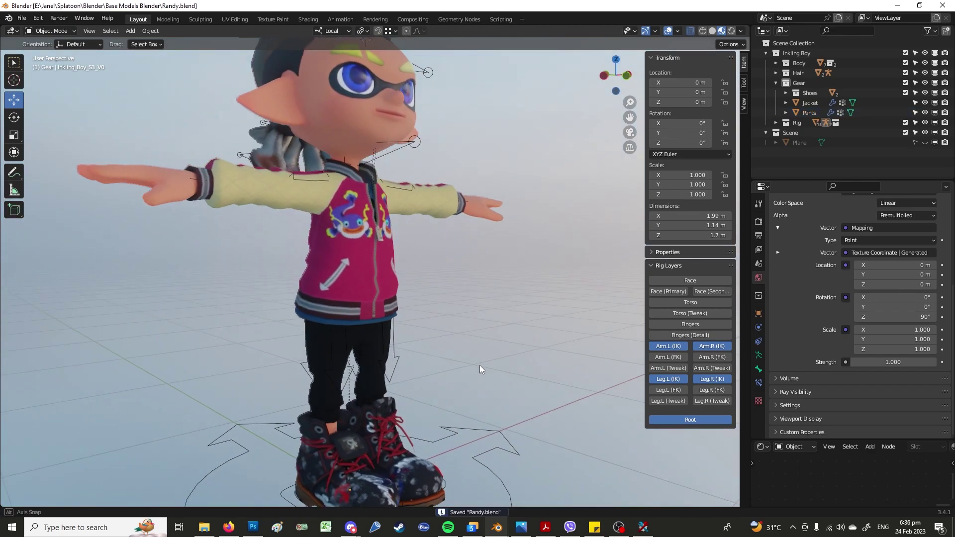
scroll(473, 370, down, 2)
mouse_move(466, 373)
middle_down()
mouse_move(365, 387)
mouse_move(142, 360)
mouse_move(410, 390)
mouse_move(392, 362)
middle_up()
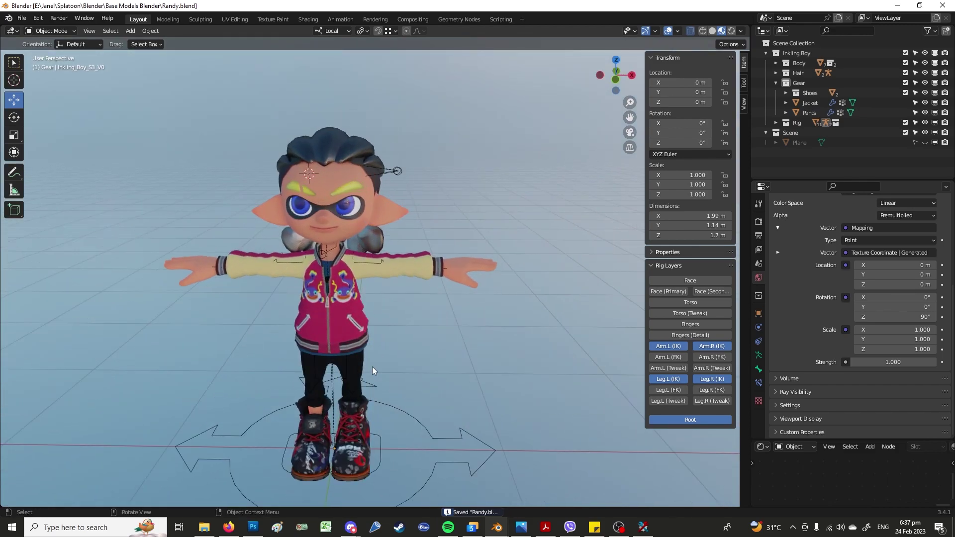
scroll(375, 363, up, 2)
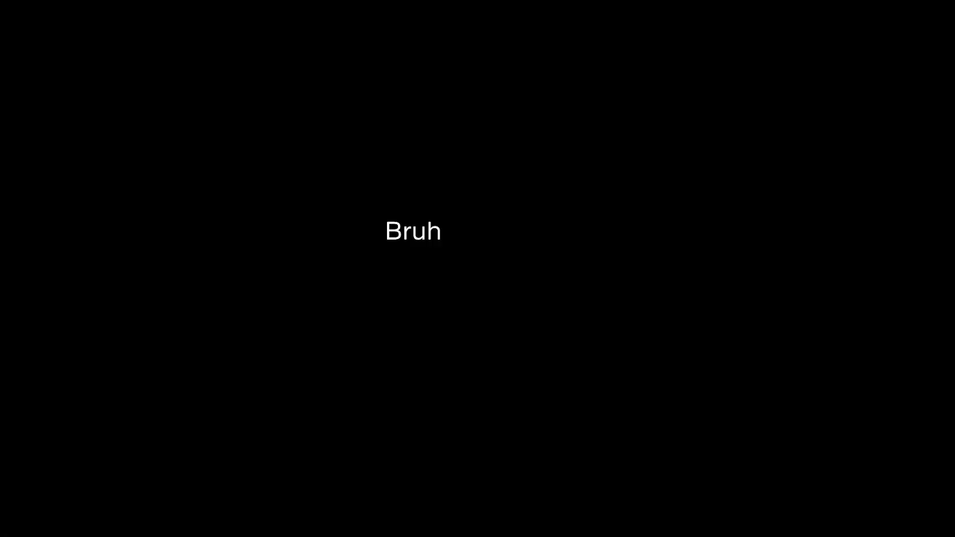